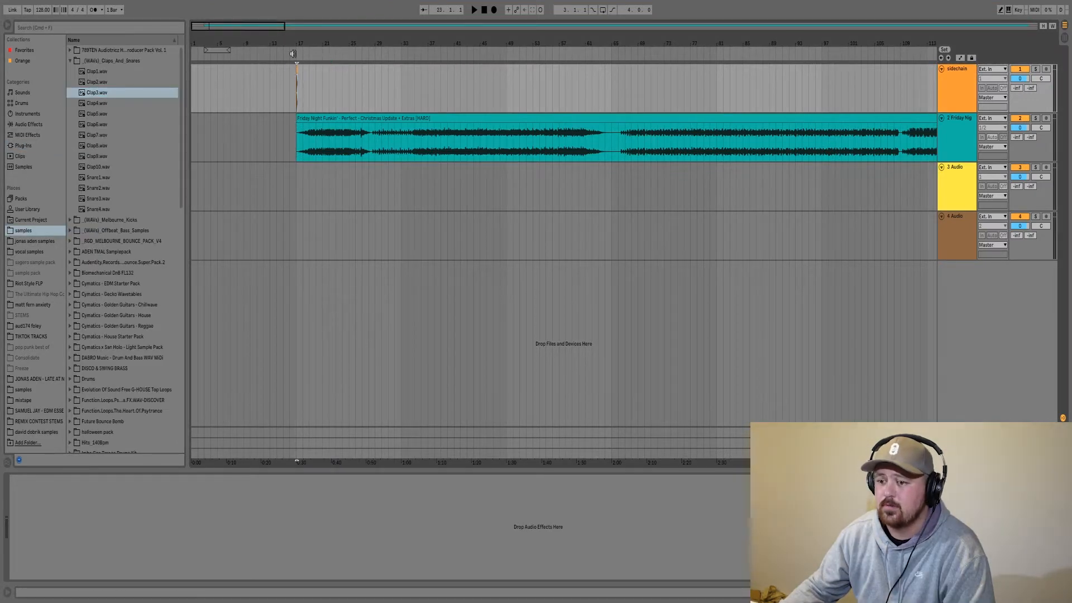
- Trim the Clap3 clip at bar 17 to 0.0.1 length and repeat it every beat along the sidechain track up to bar 29
drag(294, 43, 294, 117)
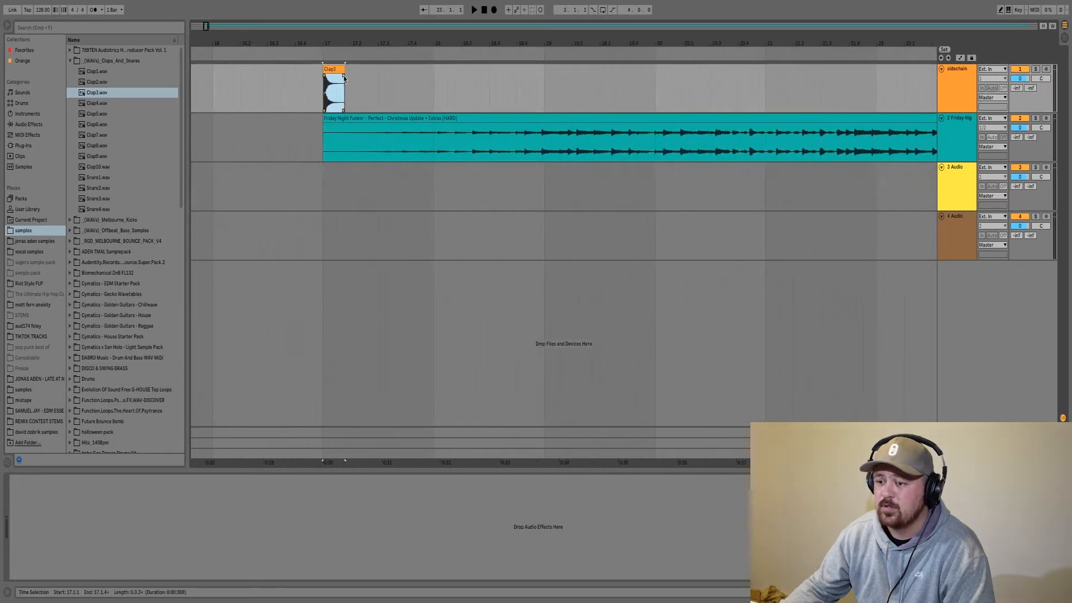
mouse_move(344, 79)
mouse_down()
mouse_move(330, 79)
mouse_move(325, 48)
mouse_move(325, 70)
mouse_up()
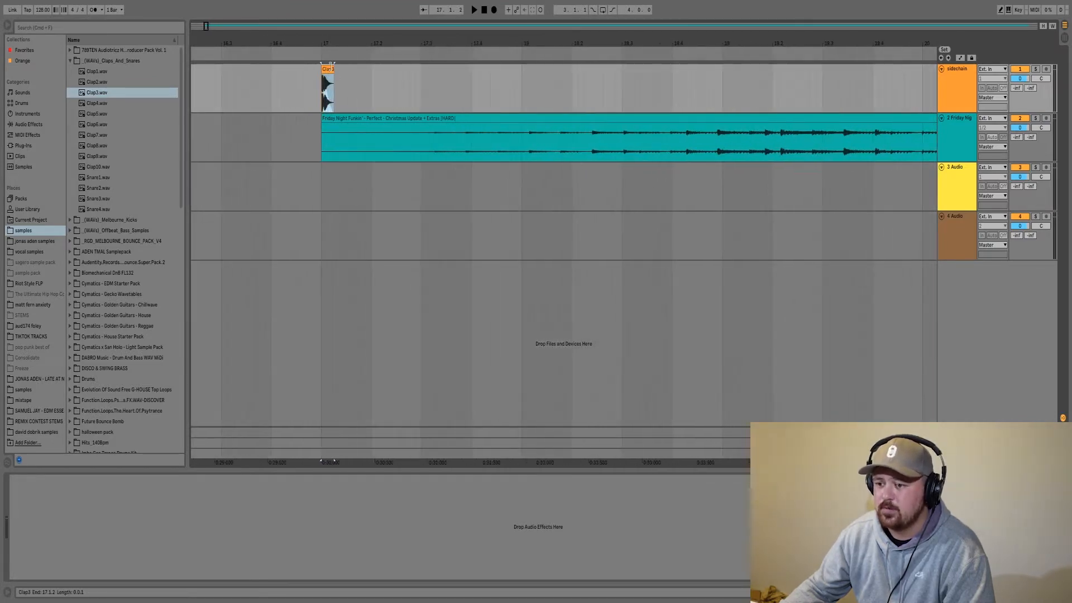
key(super+d)
key(super+d)
key(super+d)
key(super+d)
key(super+d)
key(super+d)
key(super+d)
key(super+d)
key(super+d)
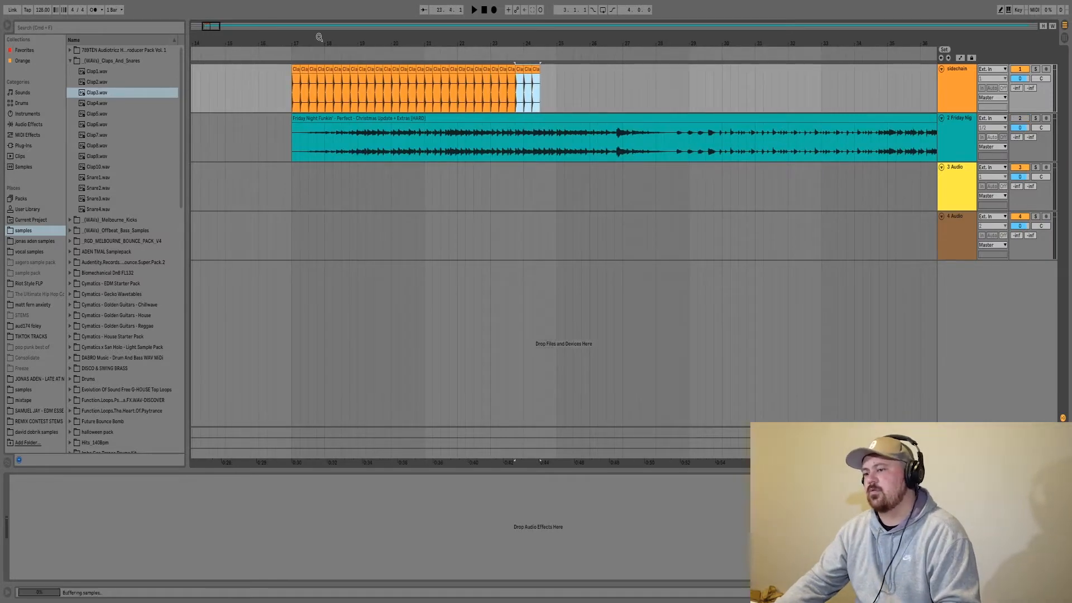
key(super+d)
key(super+d)
key(super+d)
key(super+d)
key(super+d)
key(super+d)
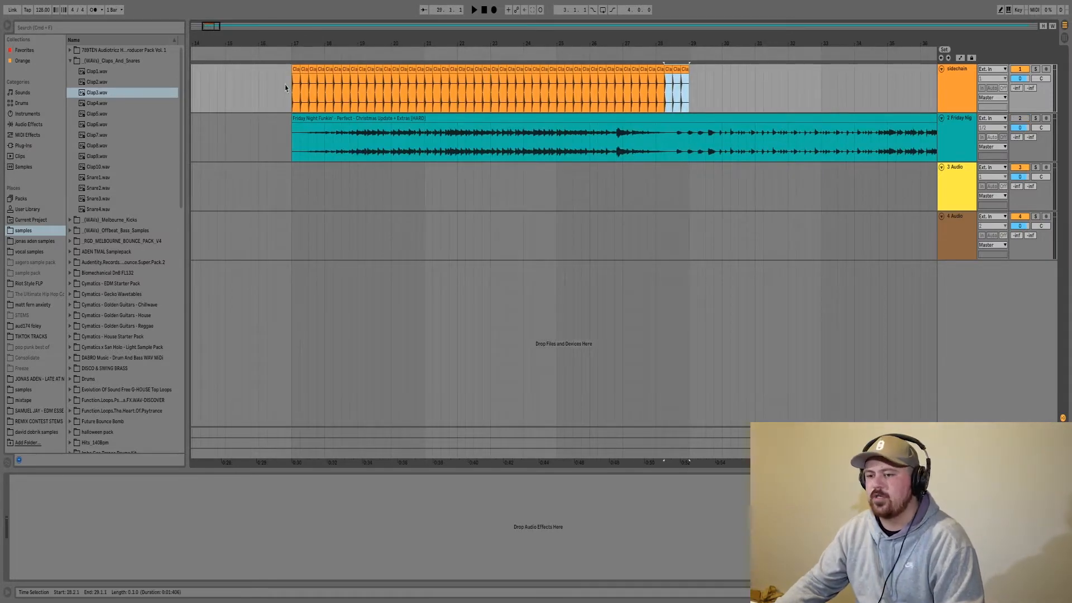
- Duplicate the whole block of claps from bars 17 to 29 repeatedly until the sidechain track is filled to bar 185
drag(285, 87, 690, 87)
key(super+d)
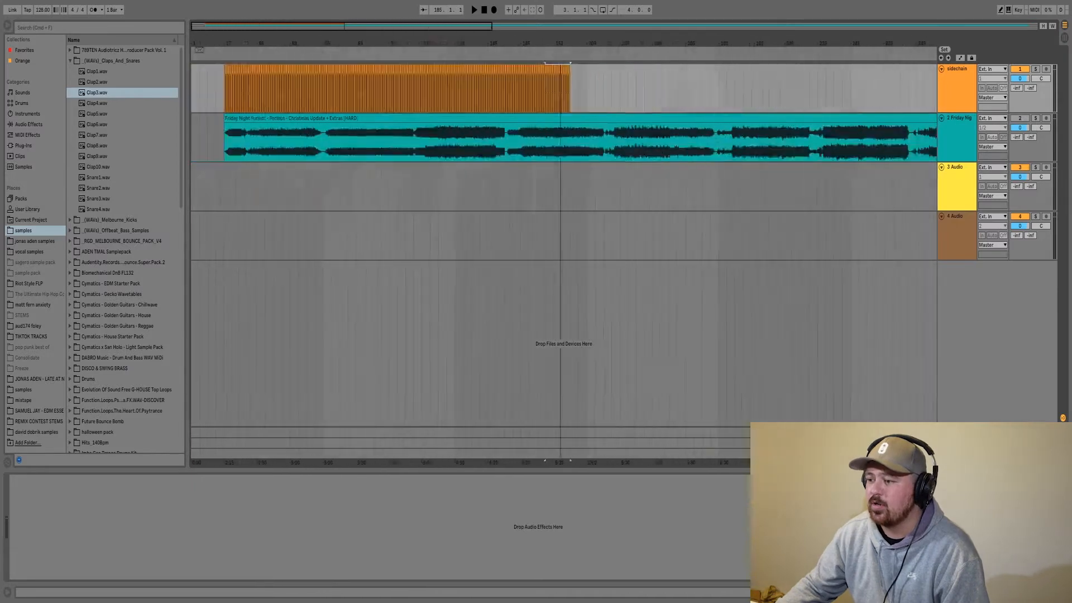
drag(560, 42, 359, 42)
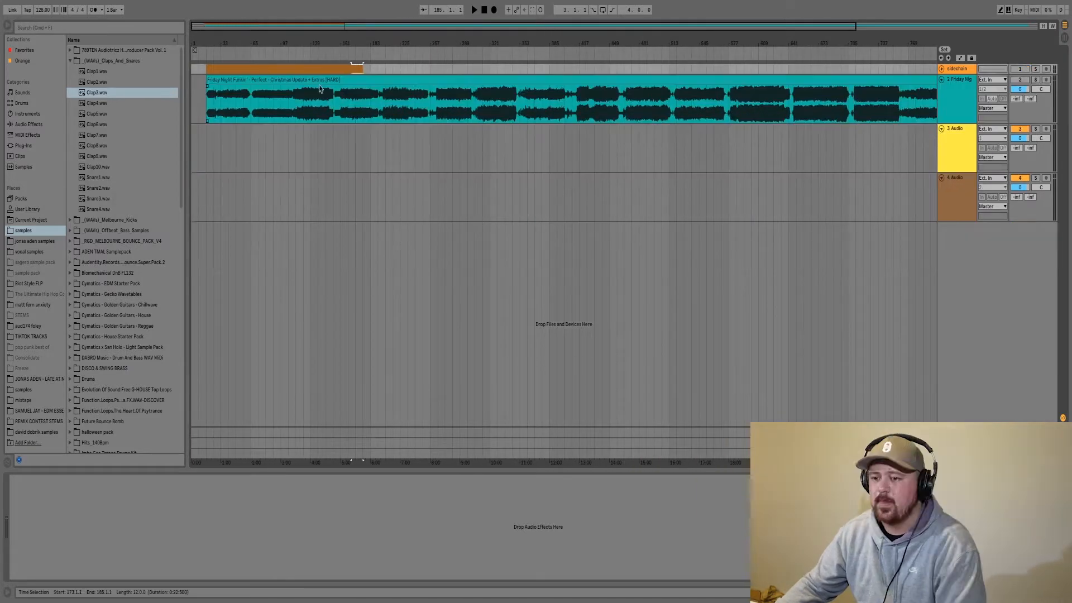
- Split the Friday Night Funkin' clip at bar 65 and delete the part after it
drag(251, 104, 370, 107)
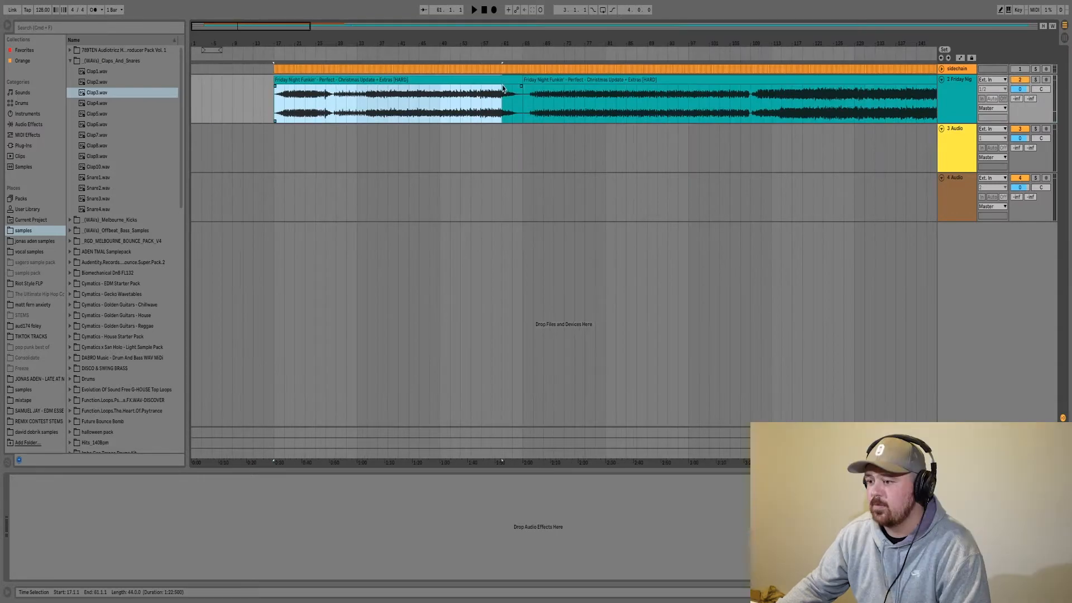
drag(502, 88, 522, 86)
click(526, 84)
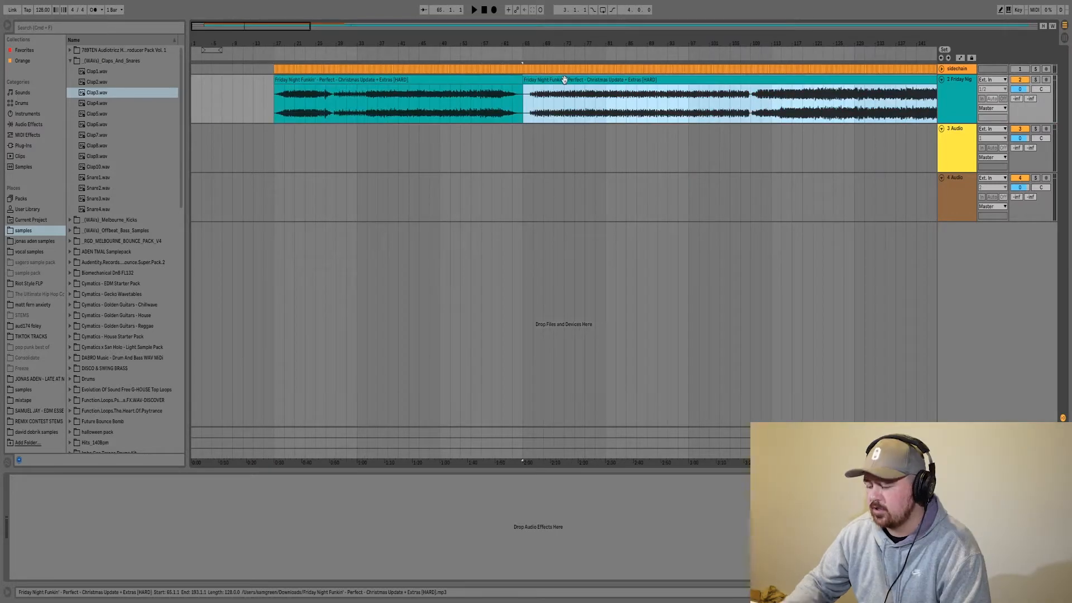
key(Delete)
- Play back the Friday Night Funkin' clip from bar 29 to check the section
click(332, 103)
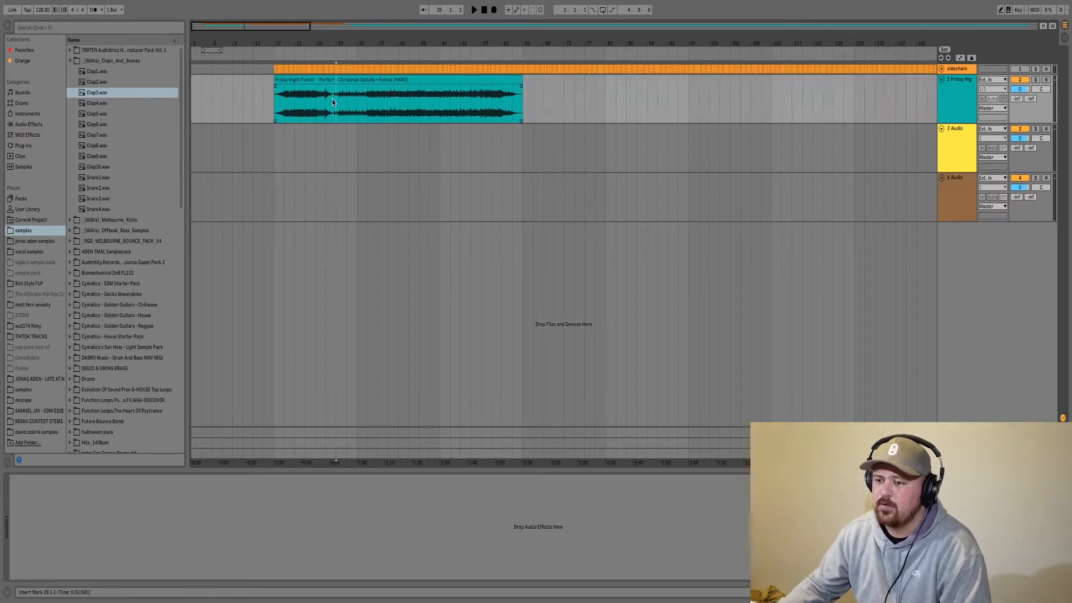
key(space)
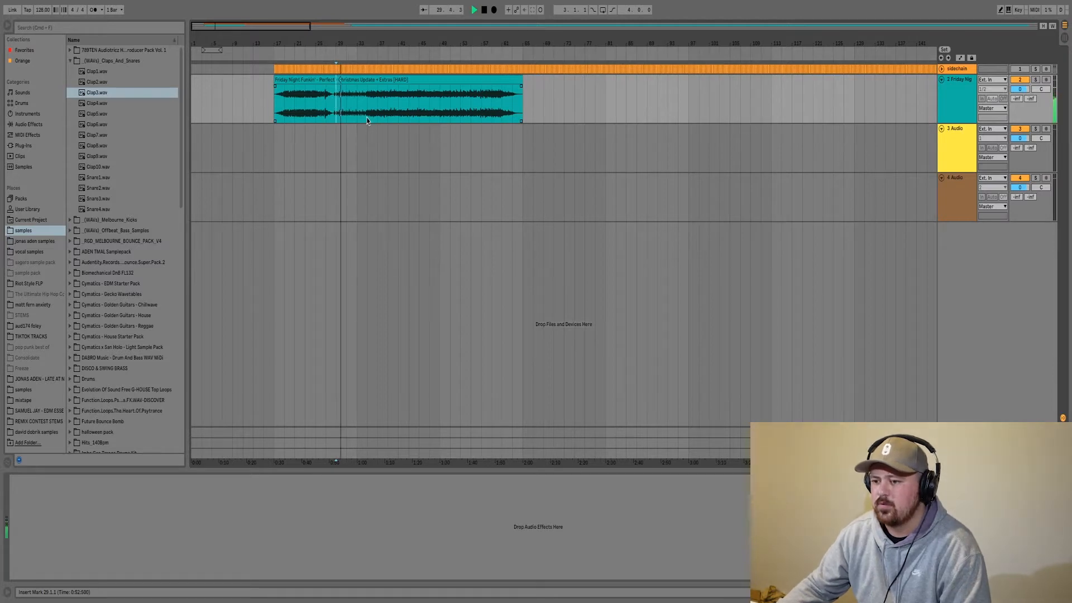
key(space)
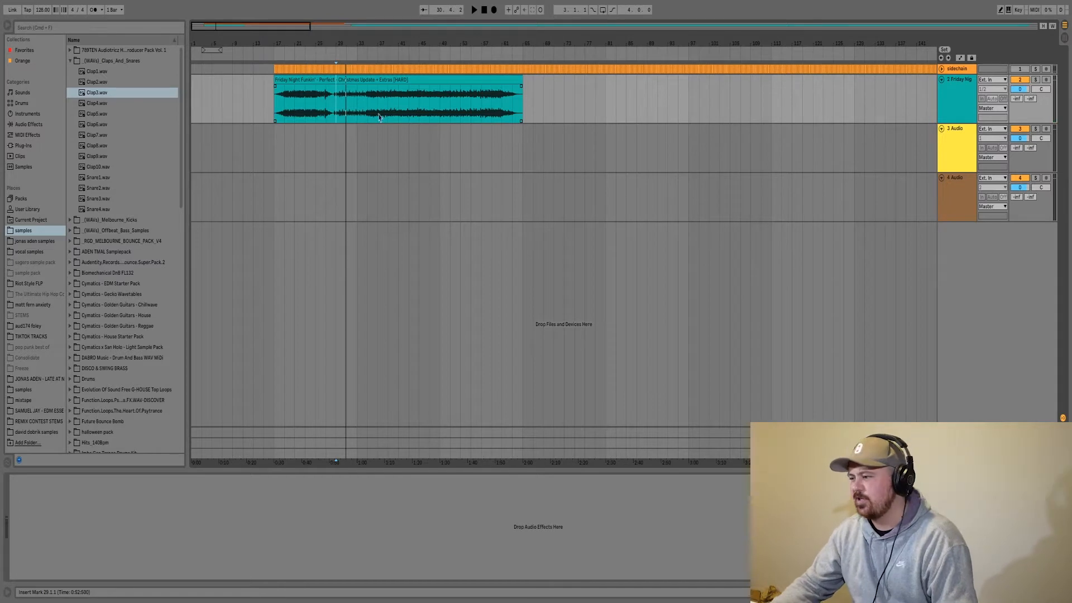
- Place Kick9.wav from the Melbourne kicks on the third track at bar 33 and repeat it every beat up to bar 37
click(70, 62)
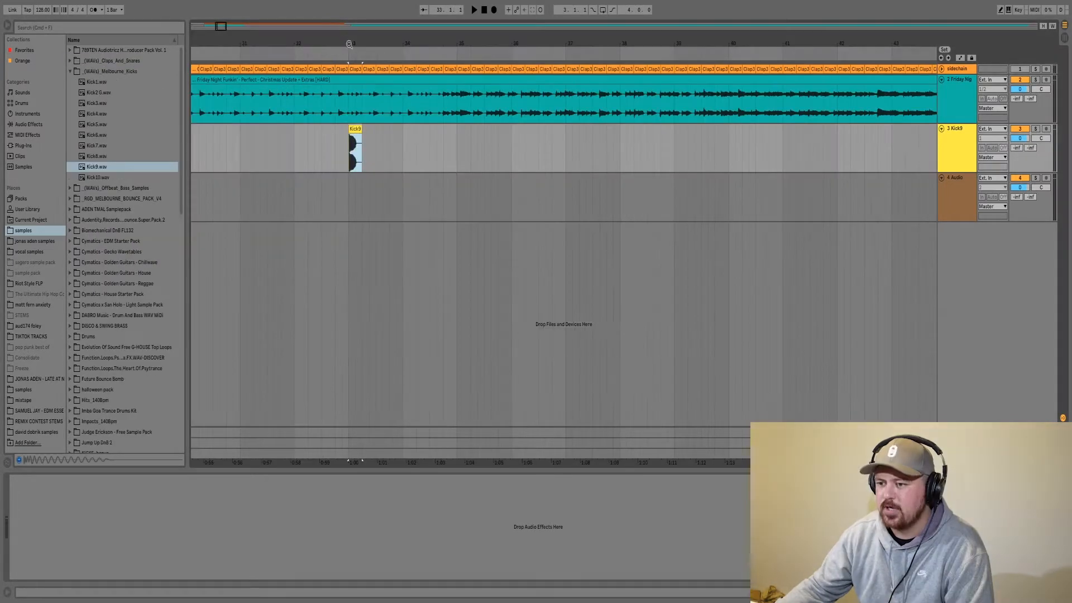
click(350, 142)
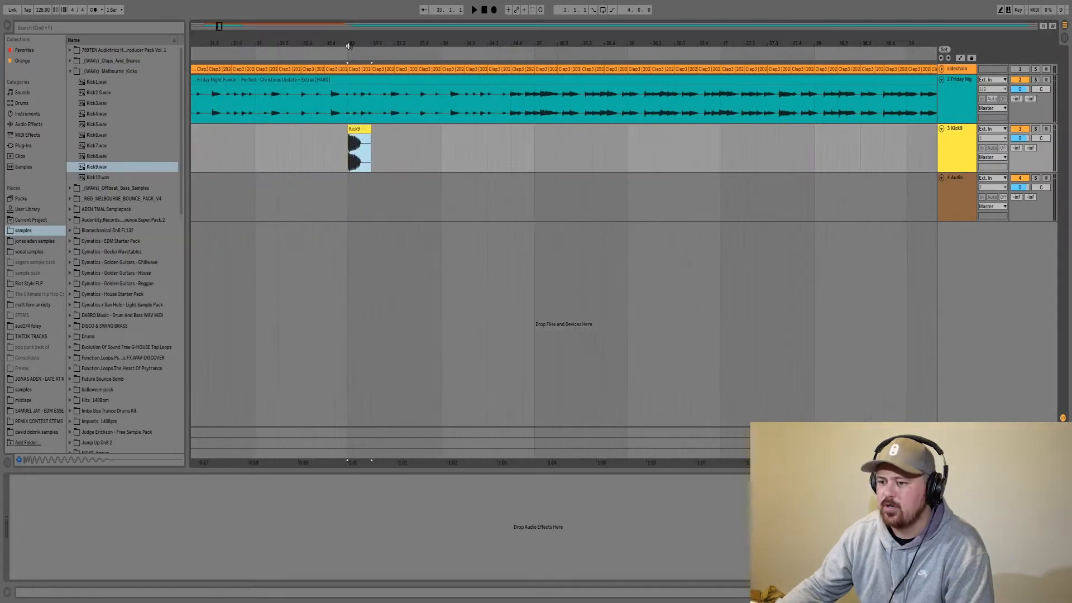
click(359, 126)
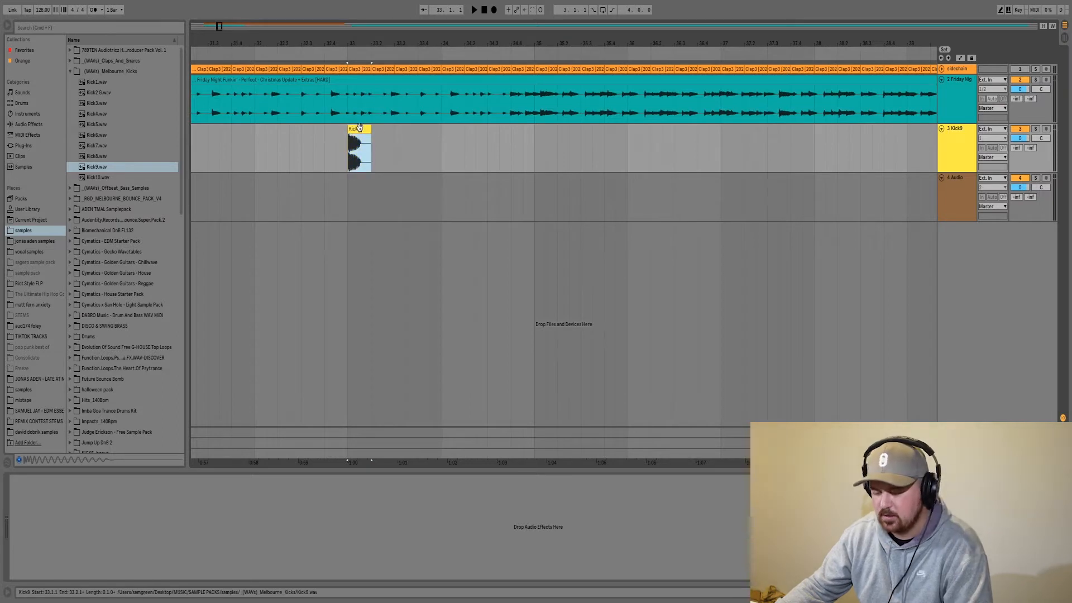
key(super+d)
key(super+d)
key(super+d)
key(super+d)
key(super+d)
key(super+d)
key(super+d)
key(super+d)
key(super+d)
key(super+d)
key(super+d)
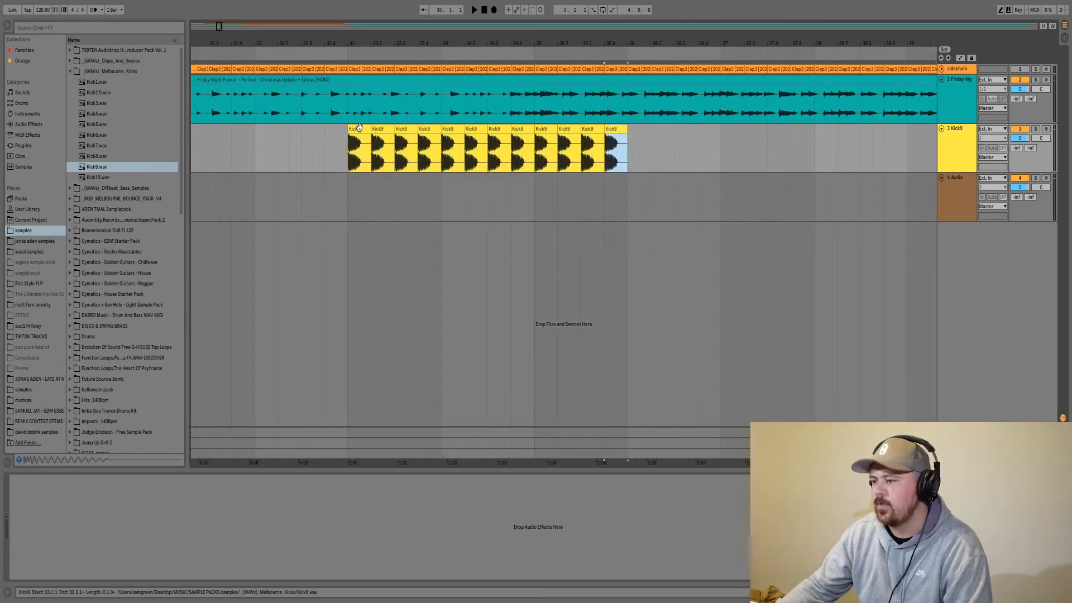
key(super+d)
key(super+d)
key(super+d)
key(super+d)
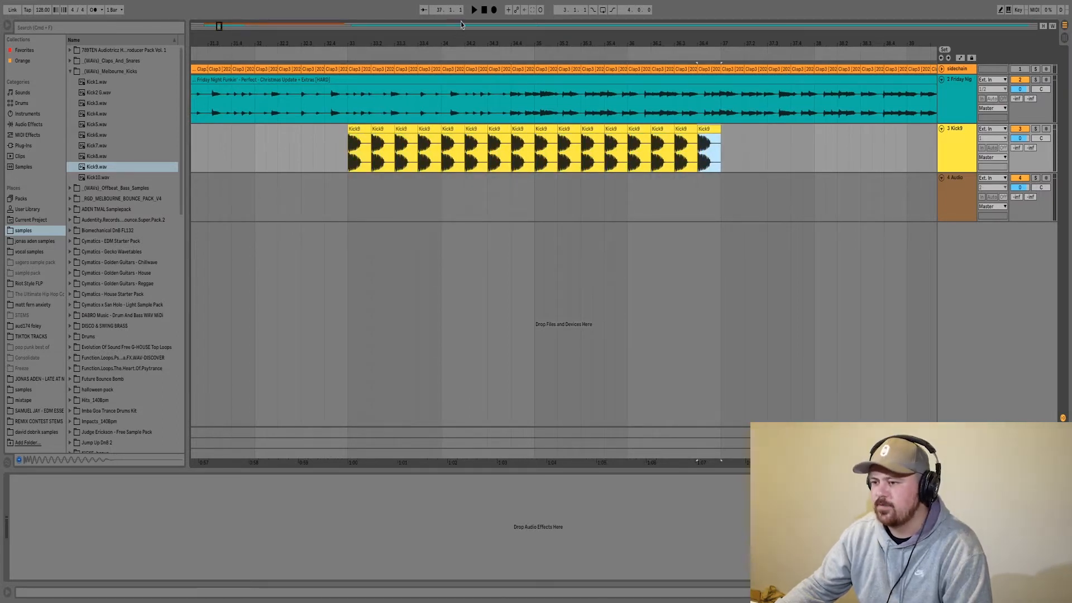
- Place Offbeat Bass1 G.wav on the fourth track at bar 33, repeat it every beat up to bar 37 and play it back
key(minus)
key(minus)
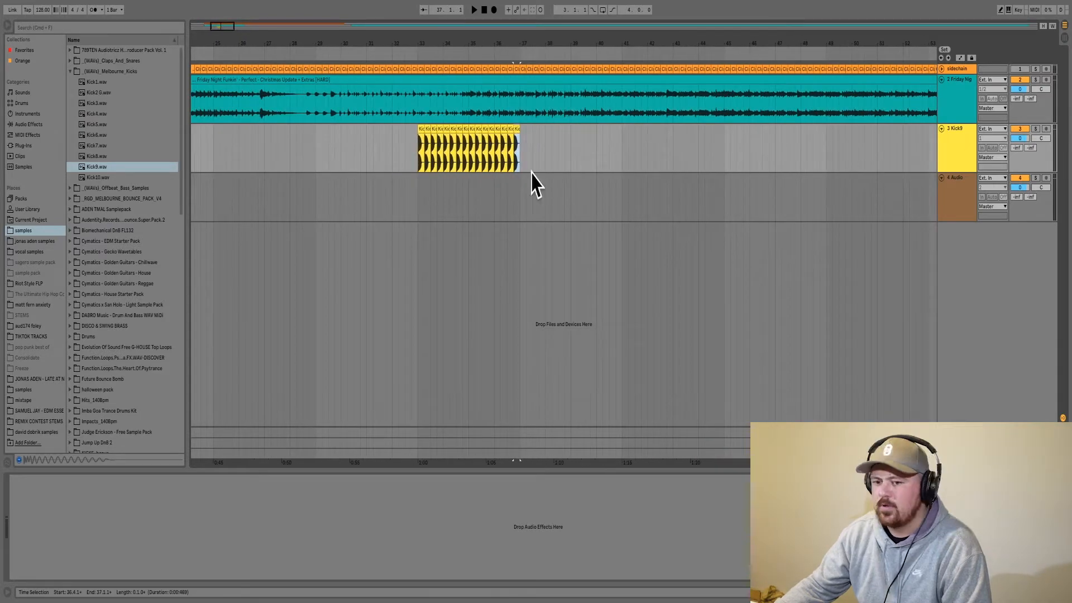
click(70, 72)
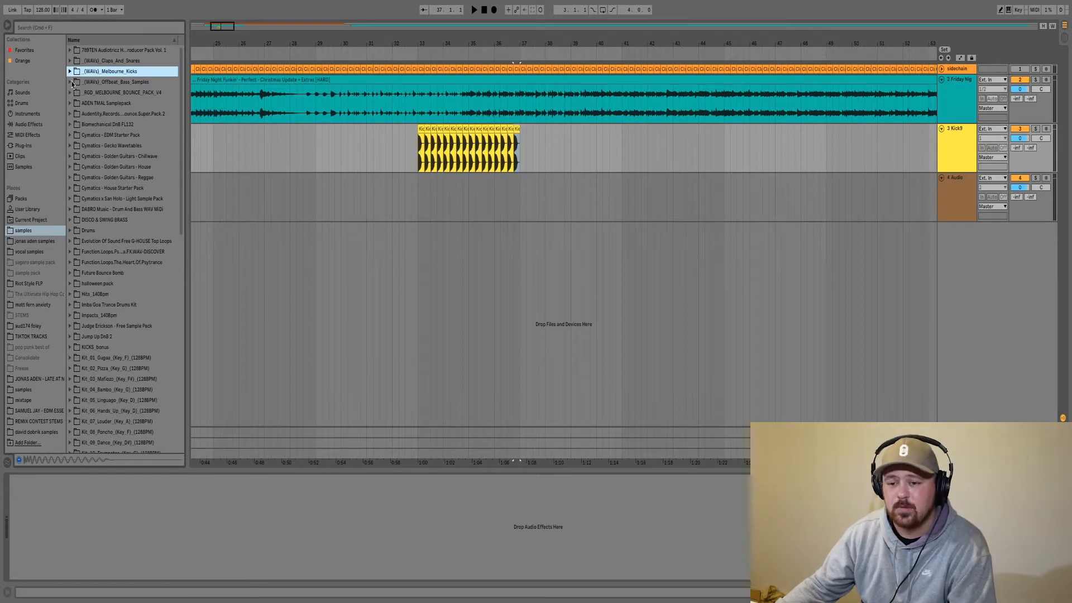
click(70, 82)
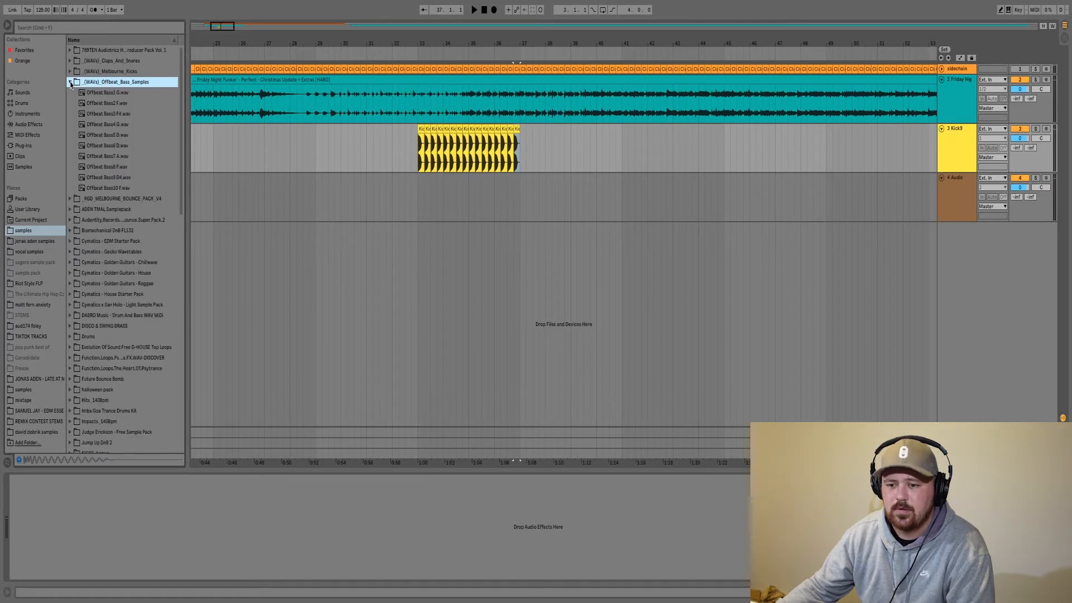
click(96, 93)
drag(116, 95, 414, 195)
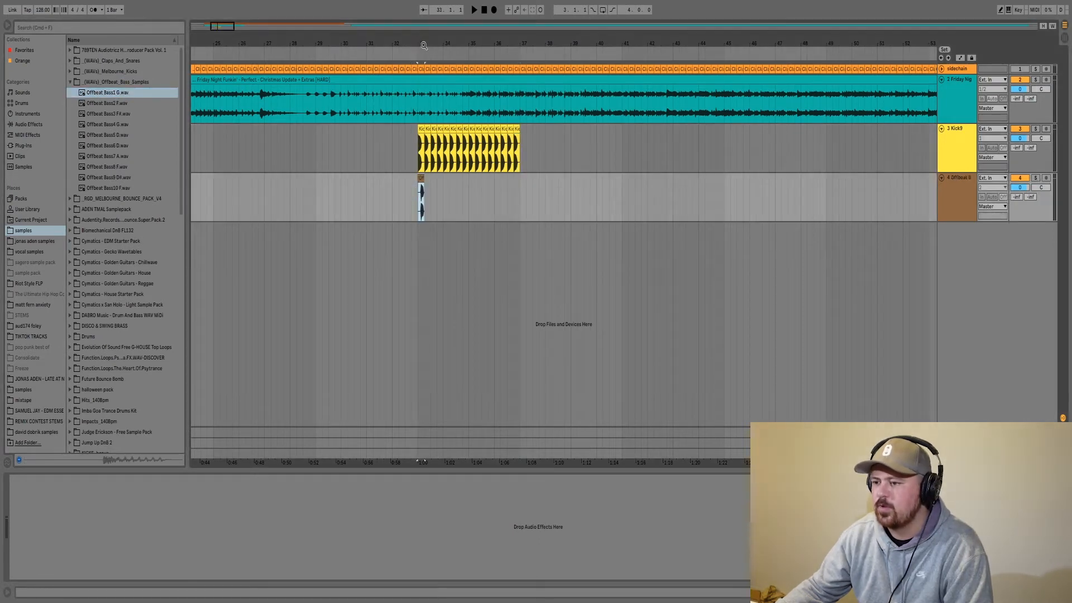
drag(424, 44, 424, 114)
key(space)
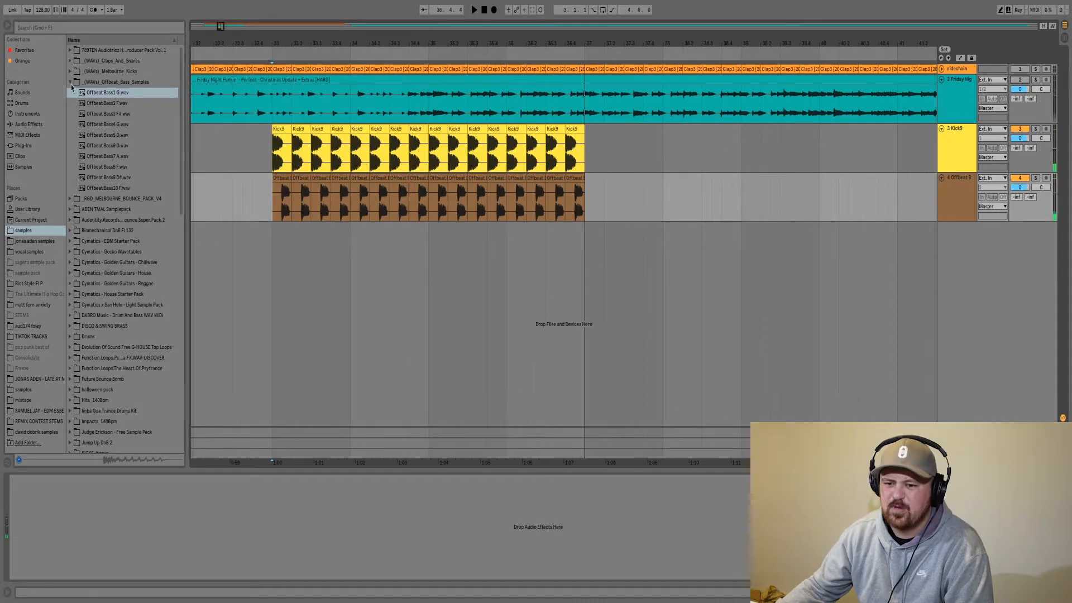
- Replace the Kick9 clips on the third track with ADEN_Kick_IDYD_G.wav from the jonas aden samples, placed at bar 33
click(69, 82)
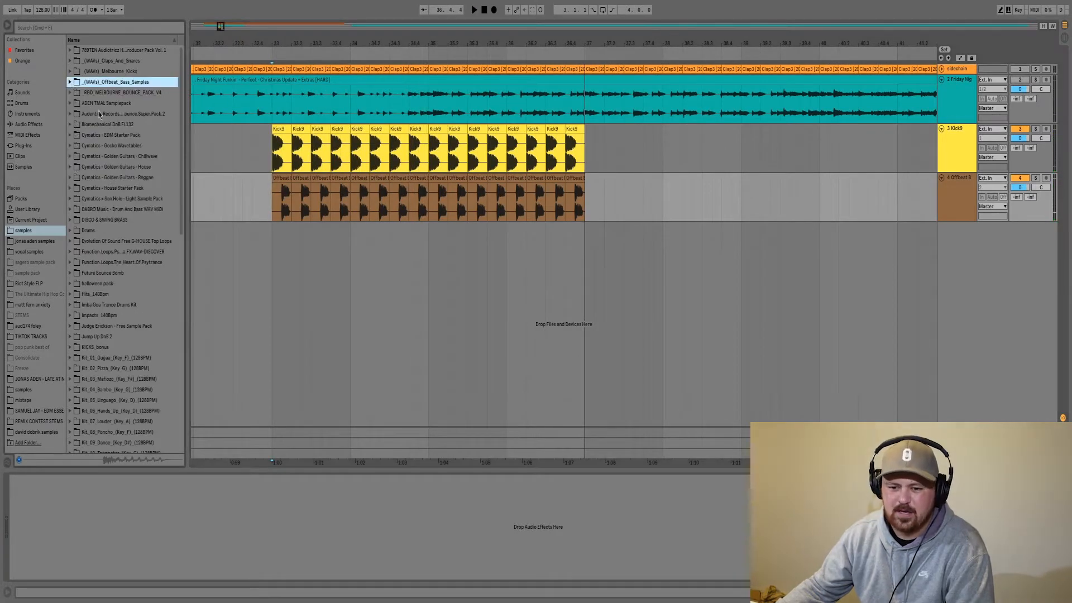
click(34, 240)
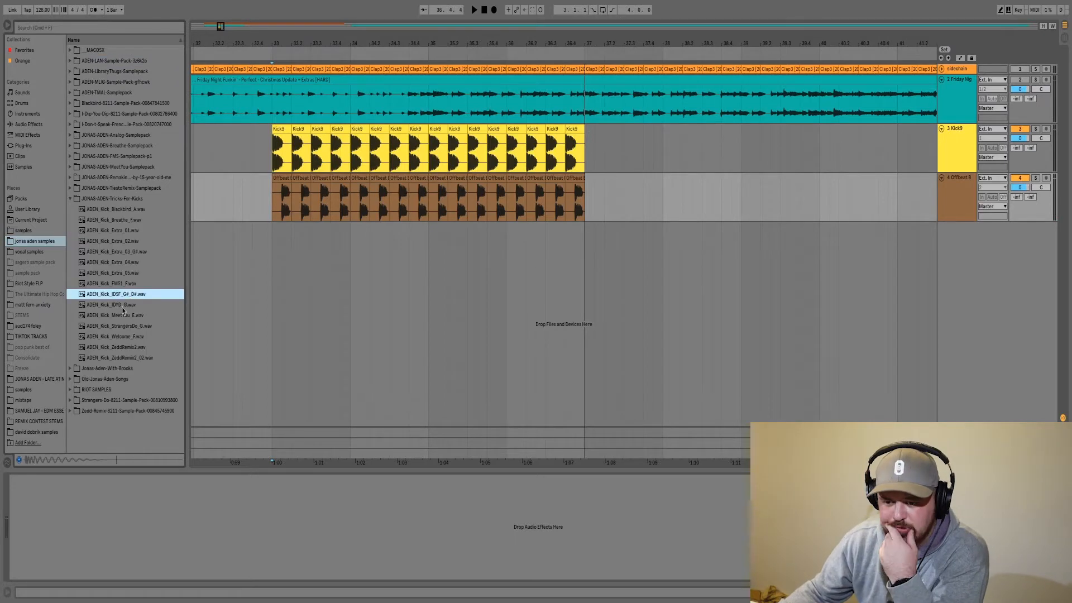
click(123, 308)
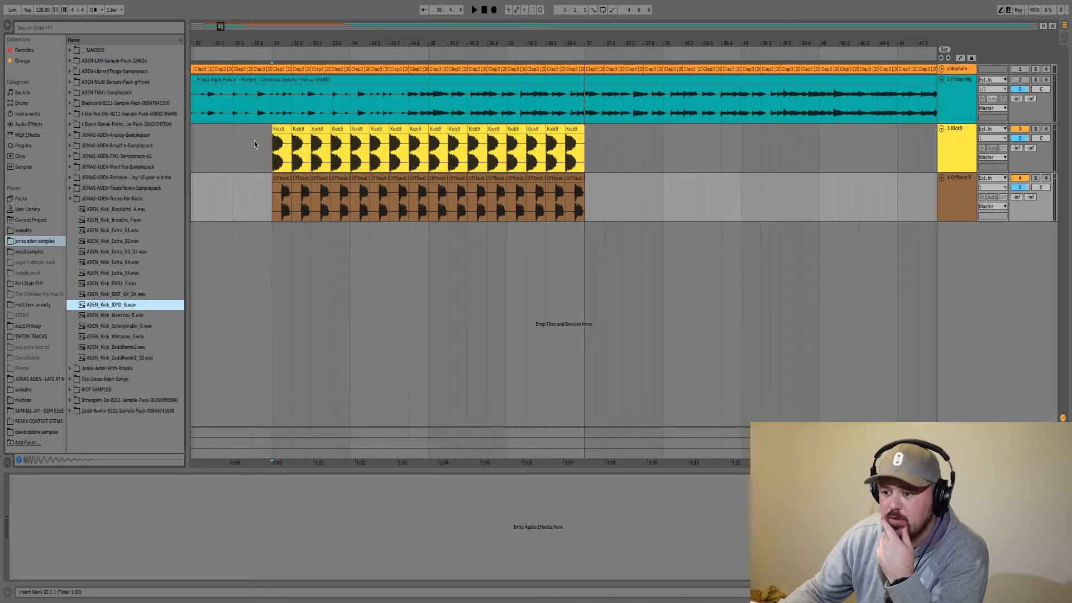
drag(254, 145, 656, 147)
key(Delete)
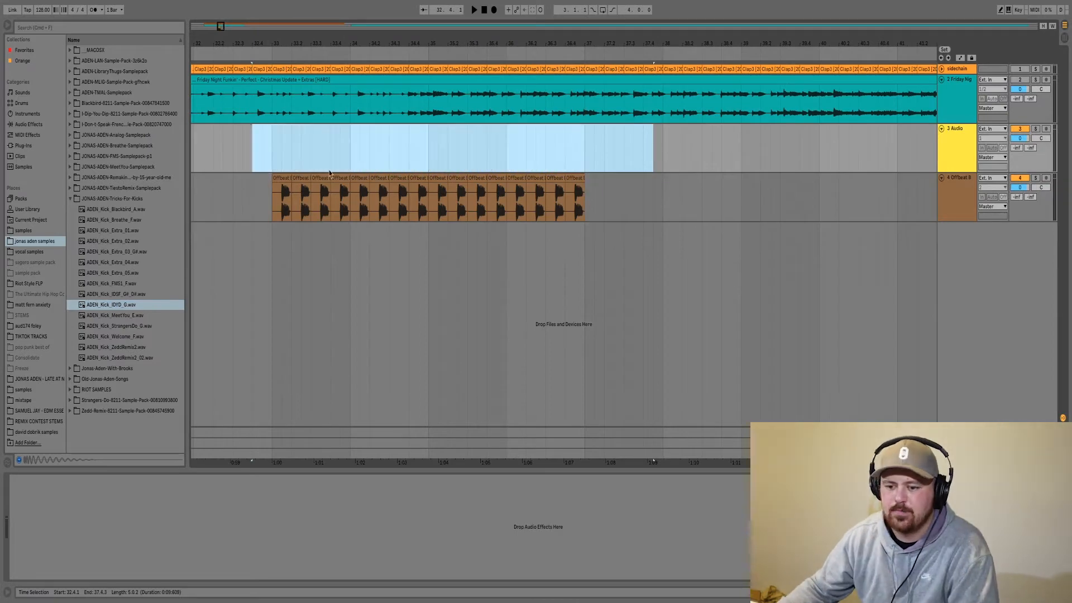
drag(119, 307, 273, 146)
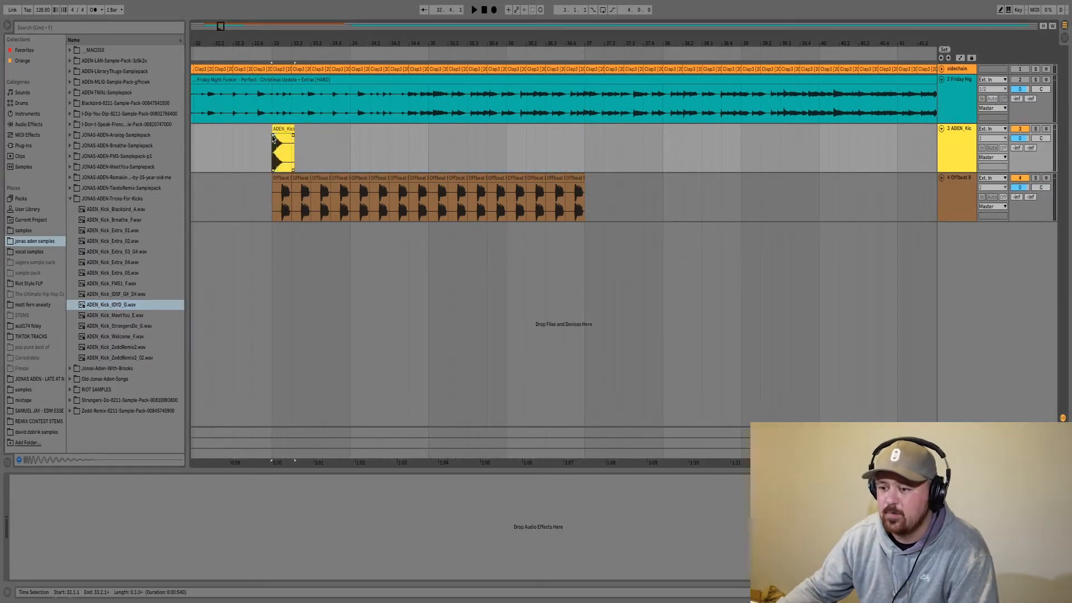
- Repeat the ADEN_Kick_IDYD_G clip every beat up to bar 37 and play back the kick with the bass
key(super+d)
key(super+d)
key(super+d)
key(super+d)
key(super+d)
key(super+d)
key(super+d)
key(super+d)
key(super+d)
key(super+d)
key(super+d)
key(super+d)
key(super+d)
key(space)
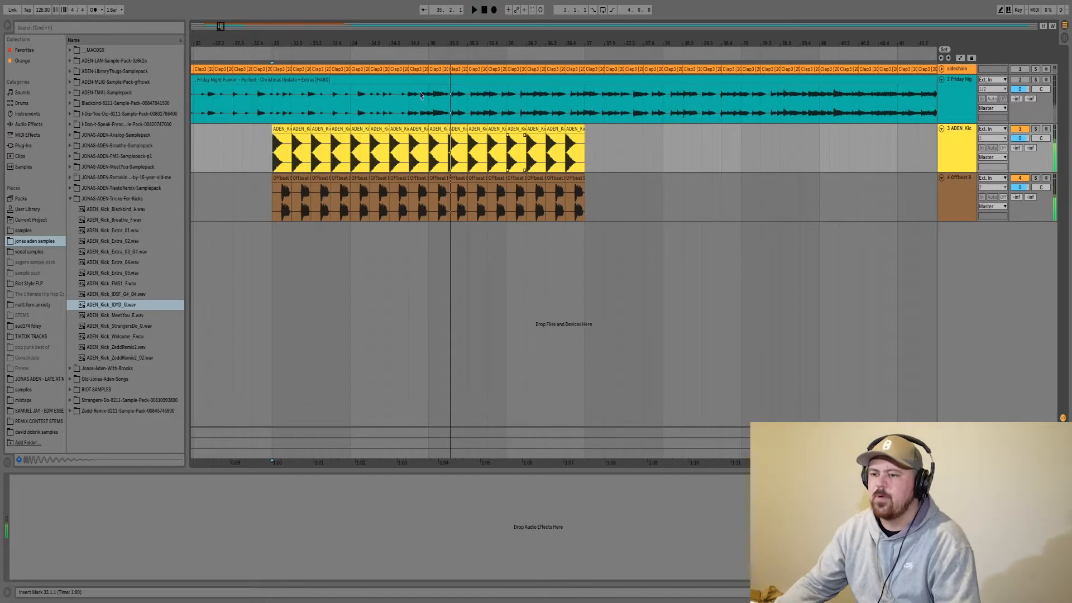
- Solo the Friday Night Funkin' track and listen to it from 37.3 onward
click(1035, 80)
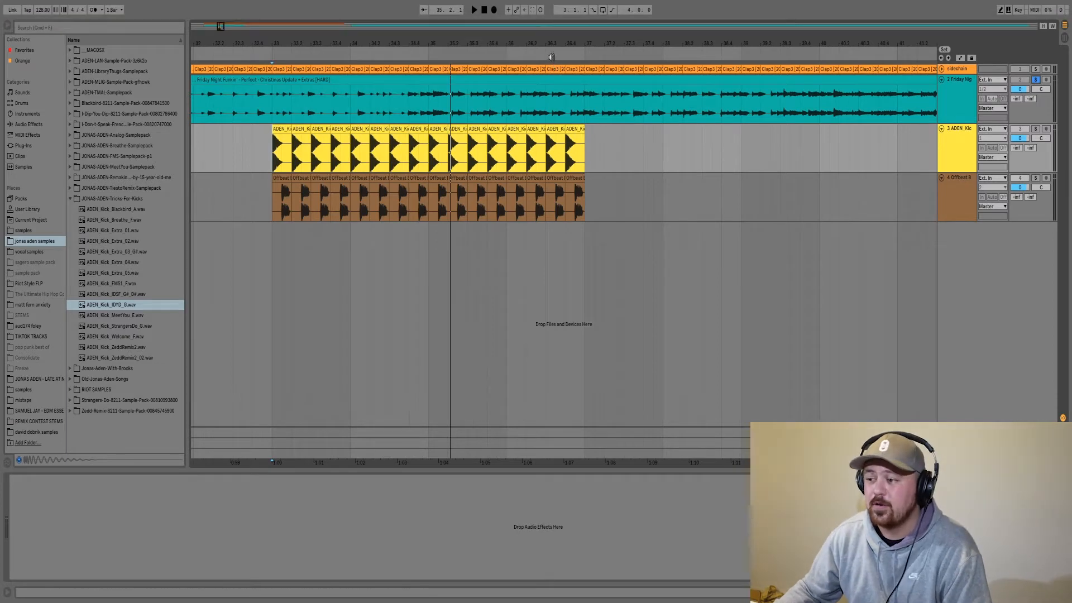
key(space)
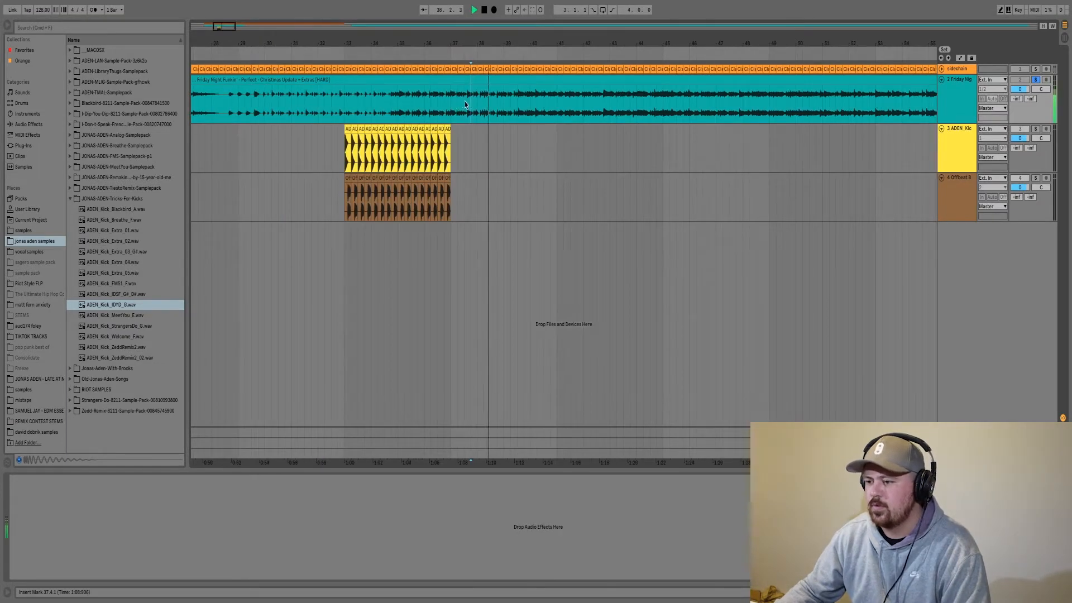
click(464, 102)
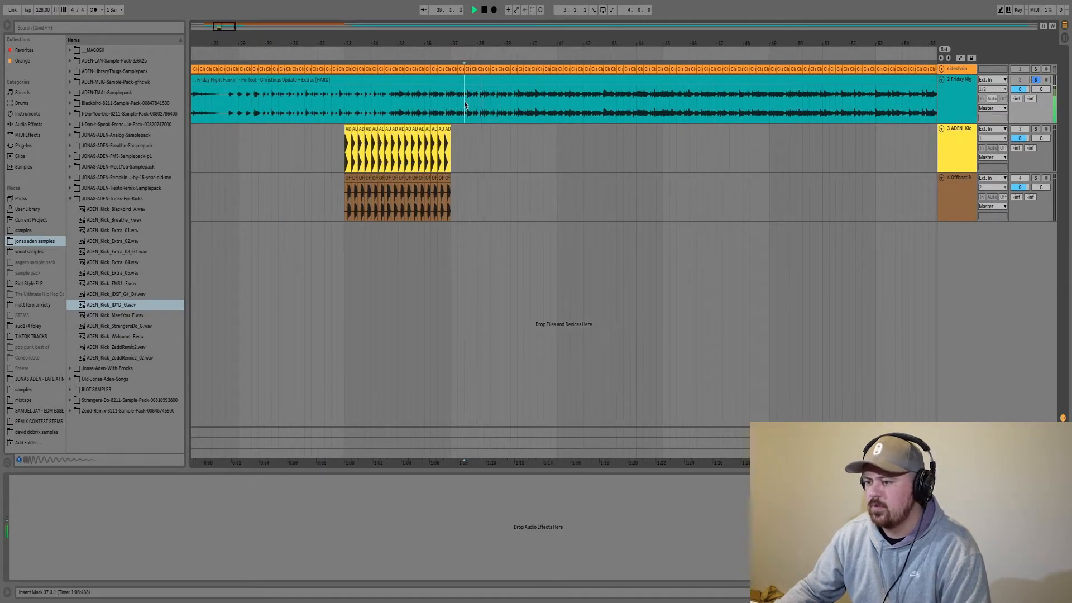
key(space)
- Audition the sound starting at 38.2 in the Friday Night Funkin' clip several times to locate a usable slice
drag(487, 44, 474, 167)
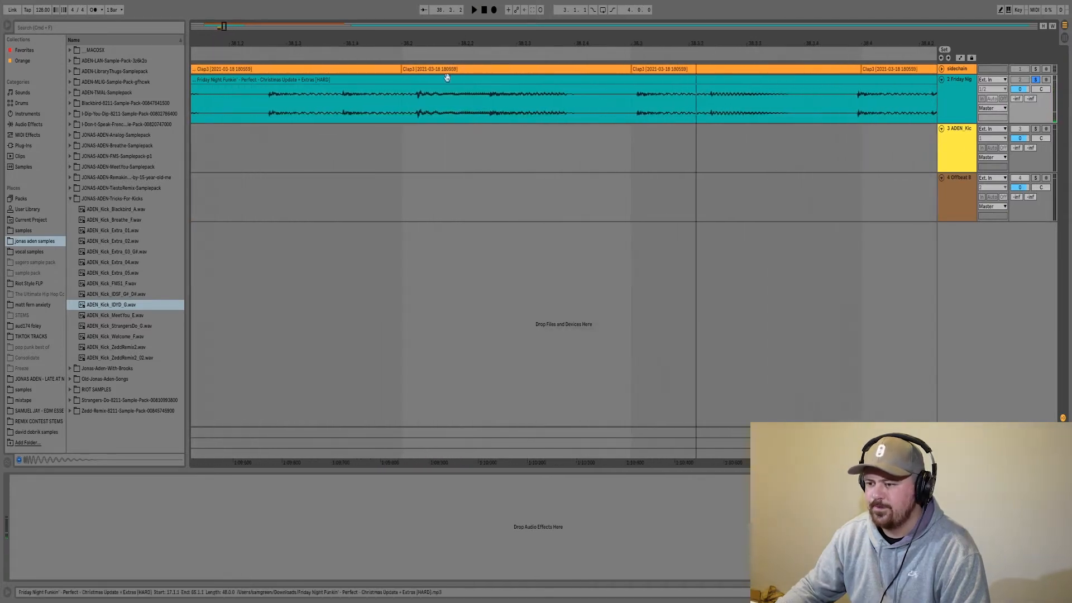
click(414, 104)
key(space)
key(space)
key(space)
key(space)
key(space)
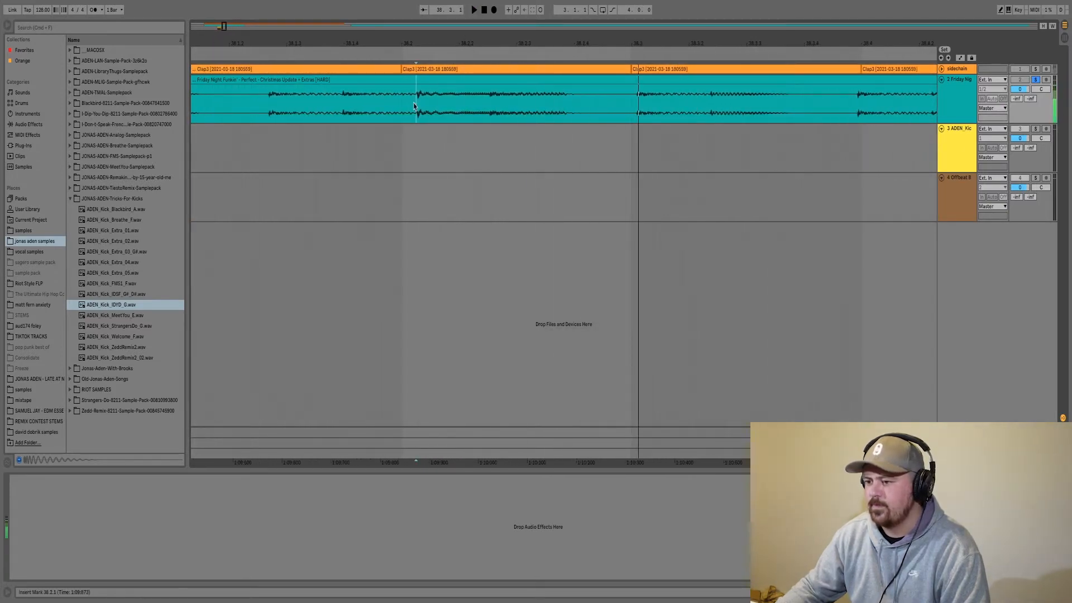
key(space)
- Split the short slice at 38.2 out of the Friday Night Funkin' clip and place it on a new fifth track at bar 33
drag(416, 105, 488, 80)
key(super+e)
key(space)
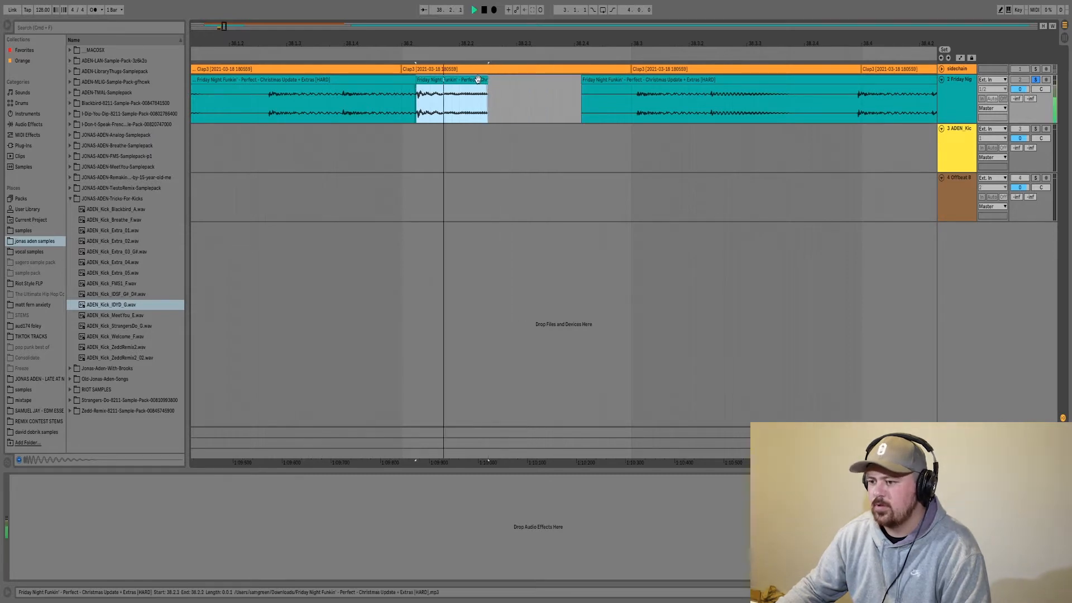
key(space)
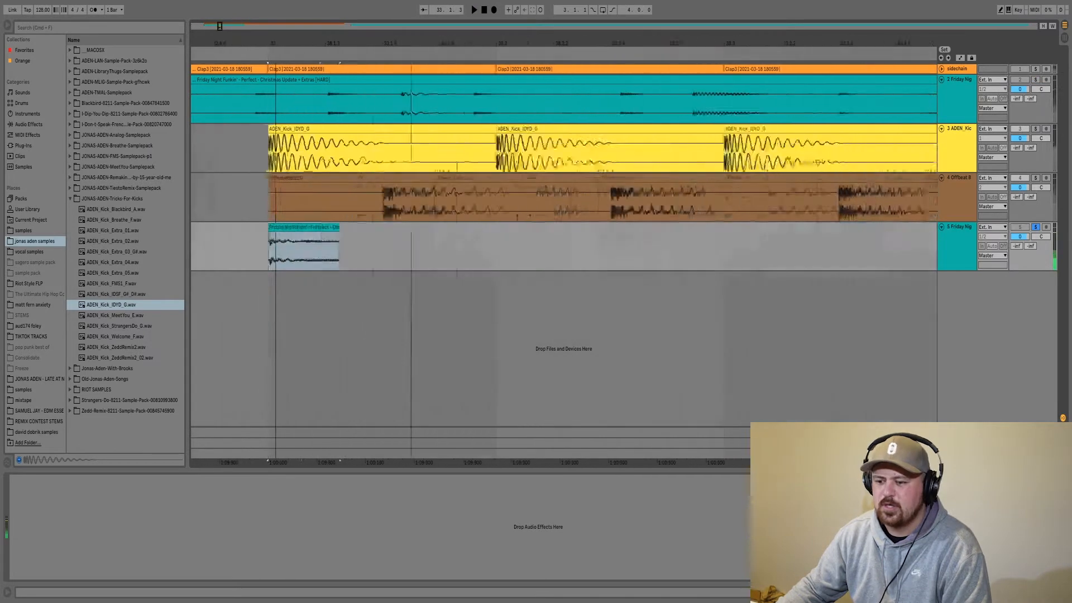
click(275, 237)
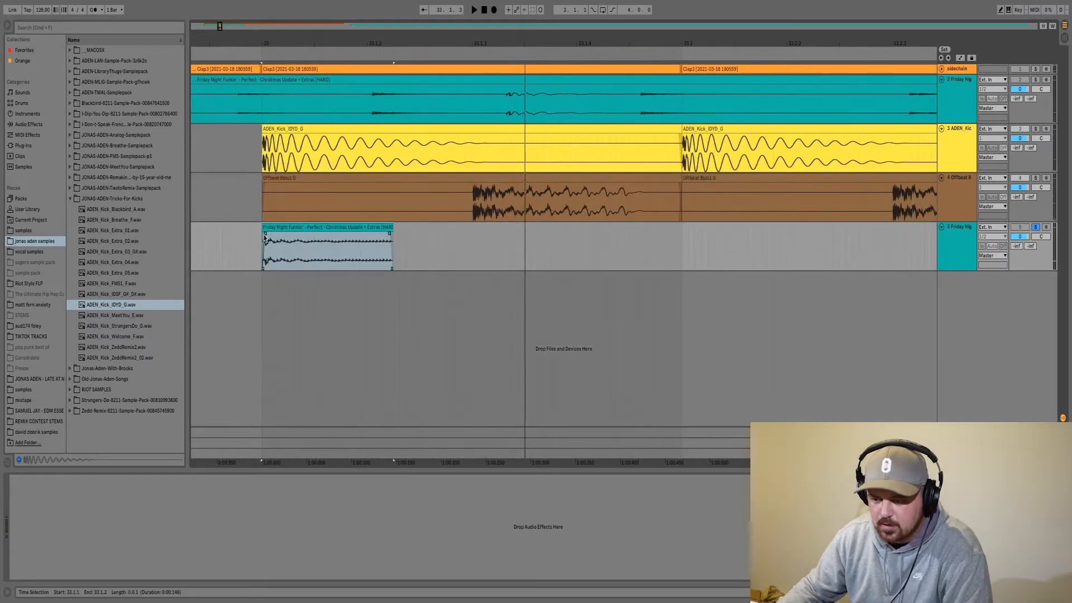
- Remove the fade-in at the start of the slice on the fifth track and play the slice back soloed several times
drag(264, 235, 199, 239)
key(space)
key(space)
key(space)
key(space)
key(space)
key(space)
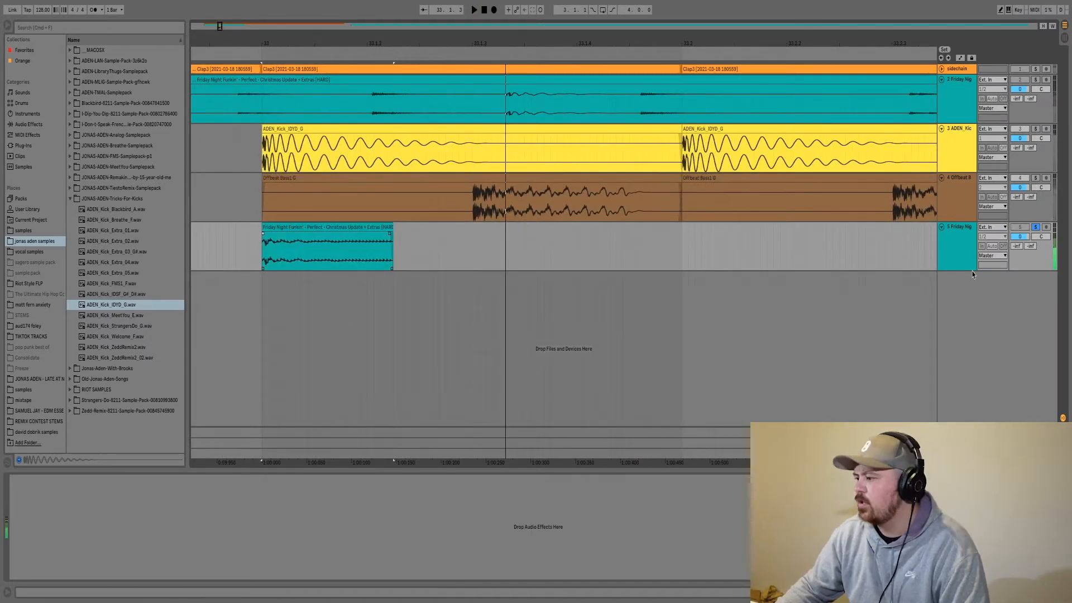
- Add an EQ Eight to the slice's track and shape its first band as a low cut at about 474 Hz
click(20, 125)
drag(90, 156, 91, 528)
click(41, 566)
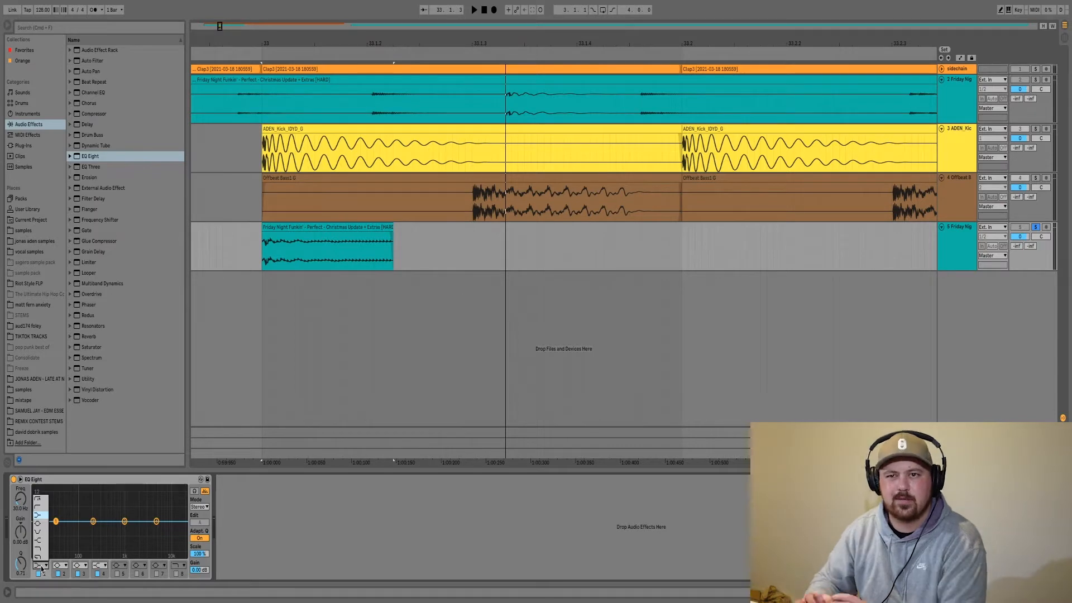
click(37, 502)
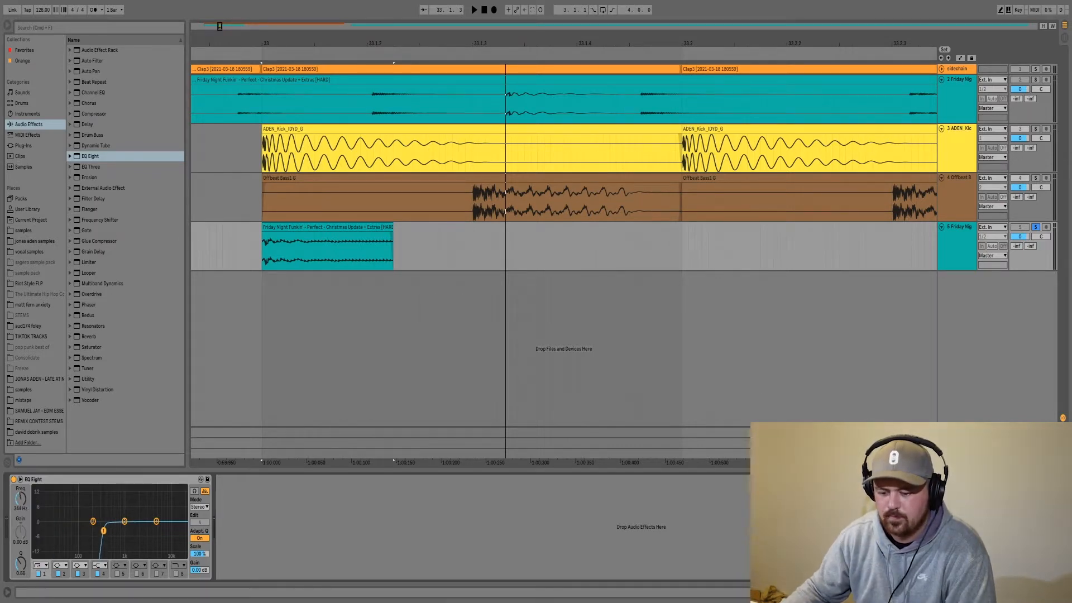
key(space)
drag(104, 534, 111, 533)
key(space)
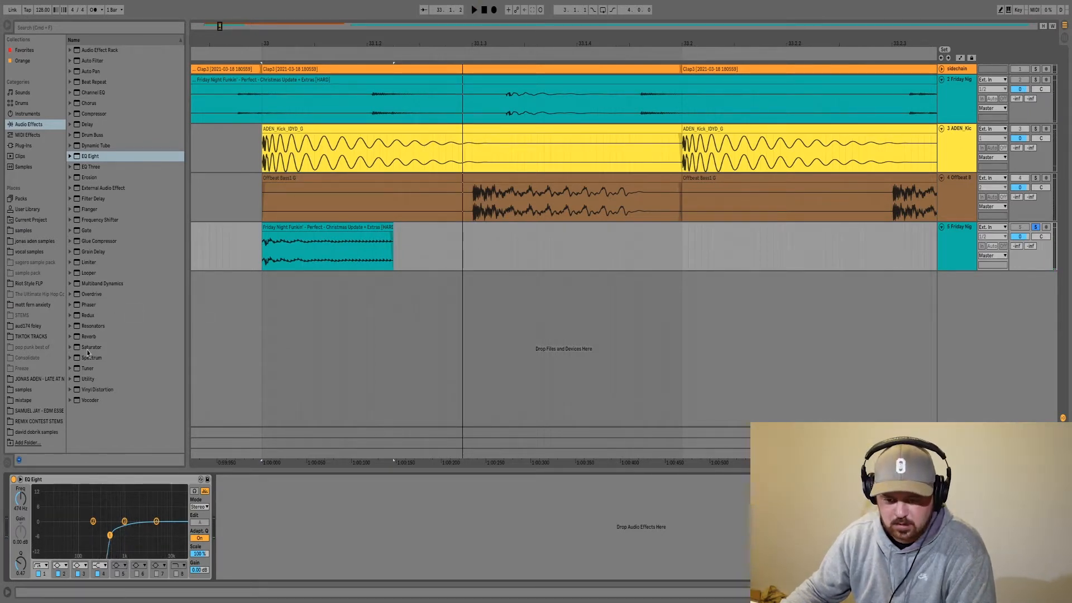
- Check the slice's pitch with a temporary Tuner after the EQ Eight and remove the Tuner again
double_click(88, 370)
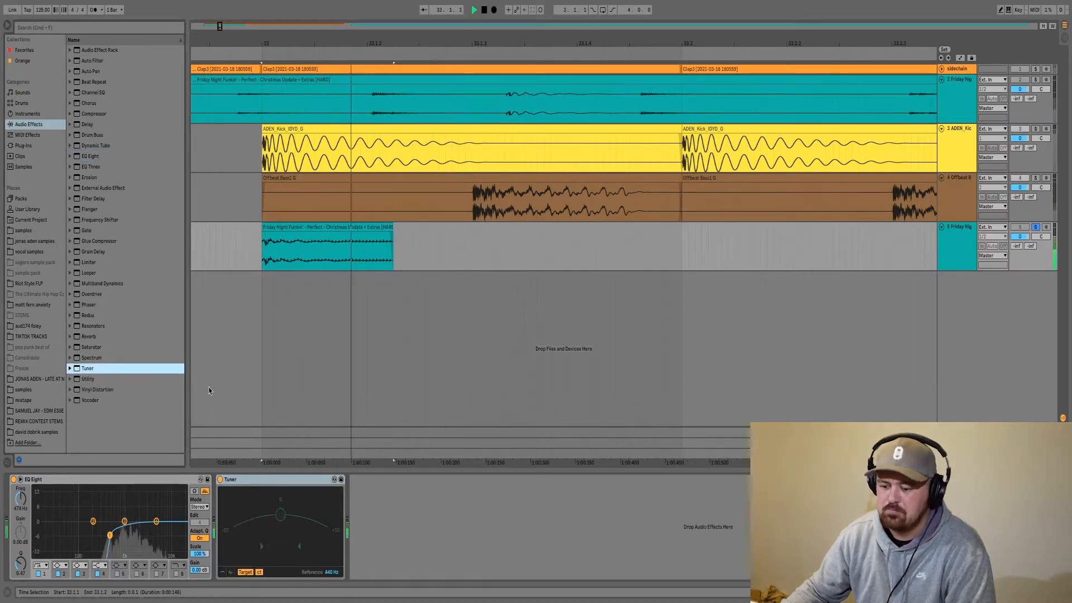
click(306, 480)
key(Delete)
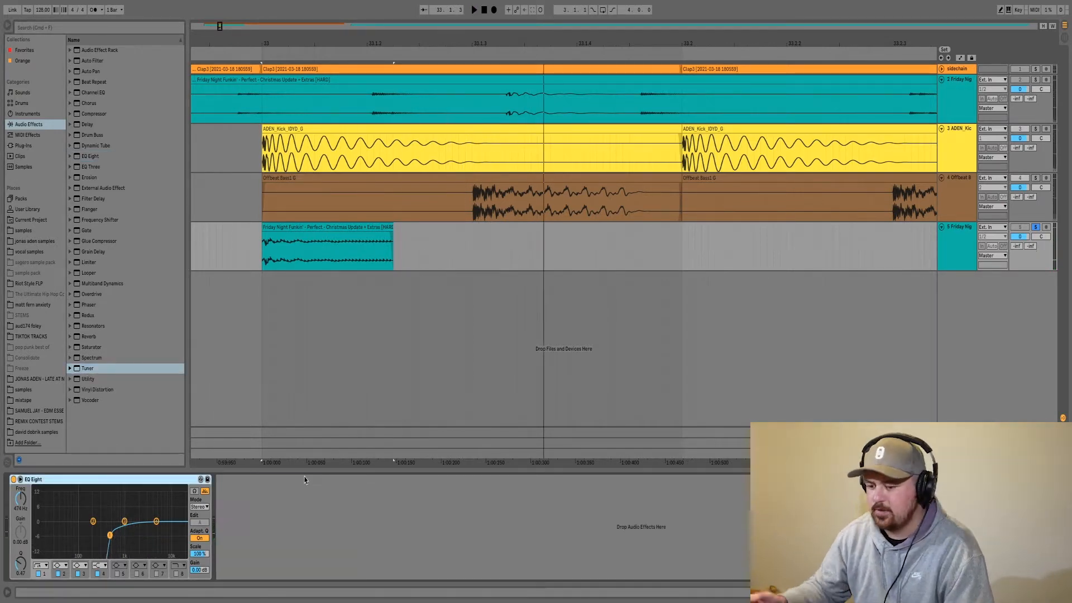
- Freeze and flatten the fifth track to render the slice with its EQ as audio
right_click(955, 243)
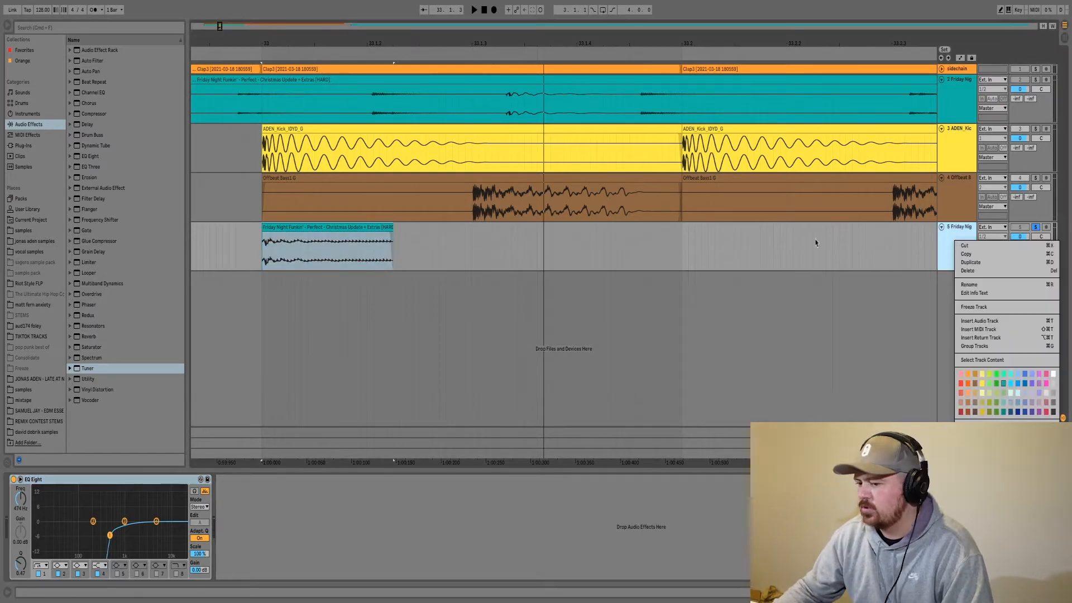
click(381, 234)
click(369, 227)
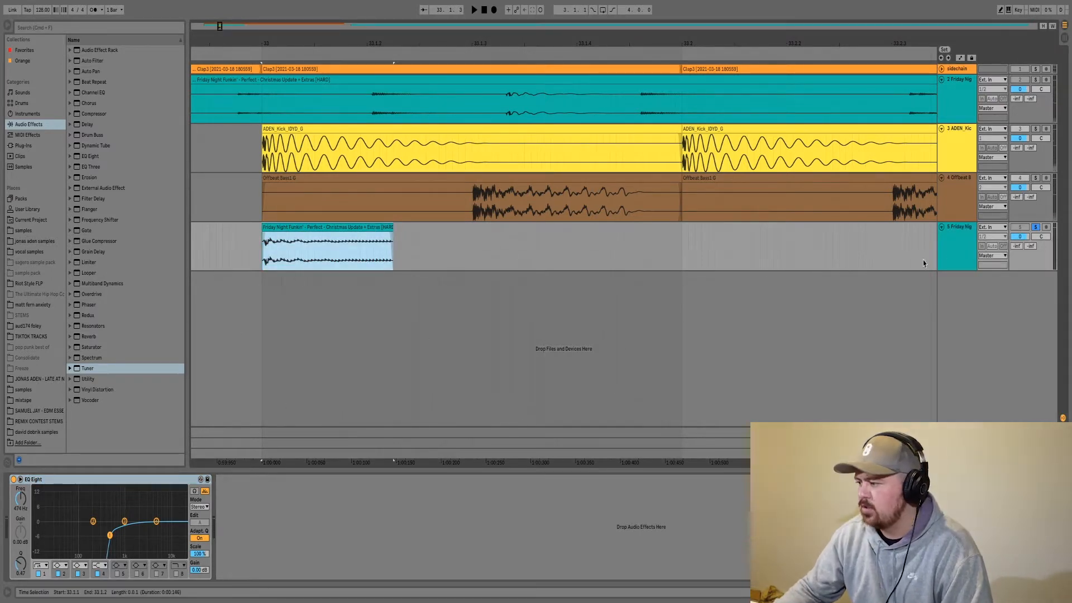
drag(264, 234, 205, 243)
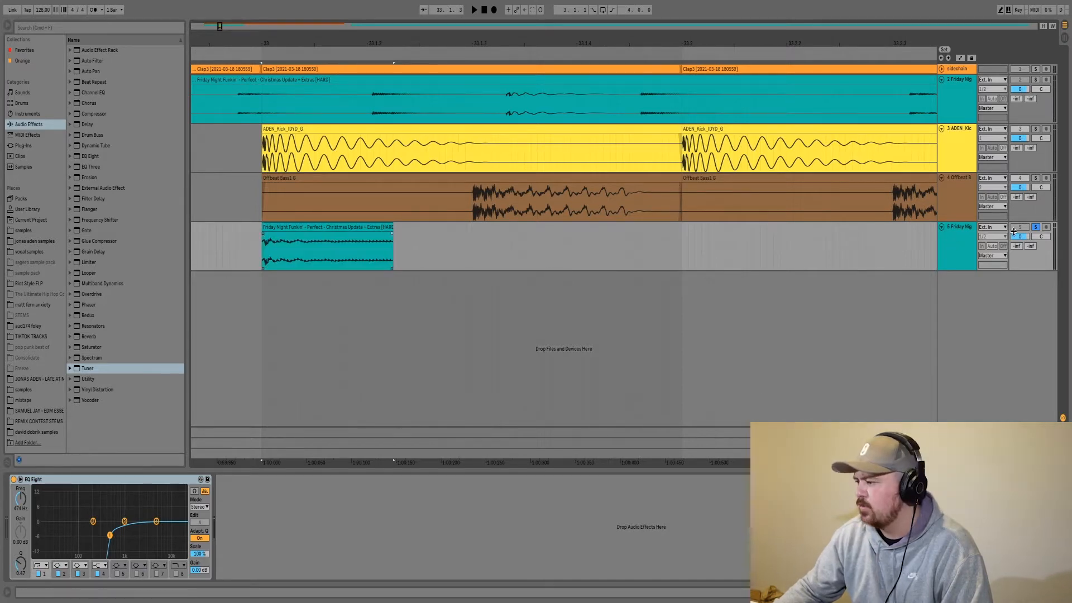
right_click(956, 246)
click(979, 310)
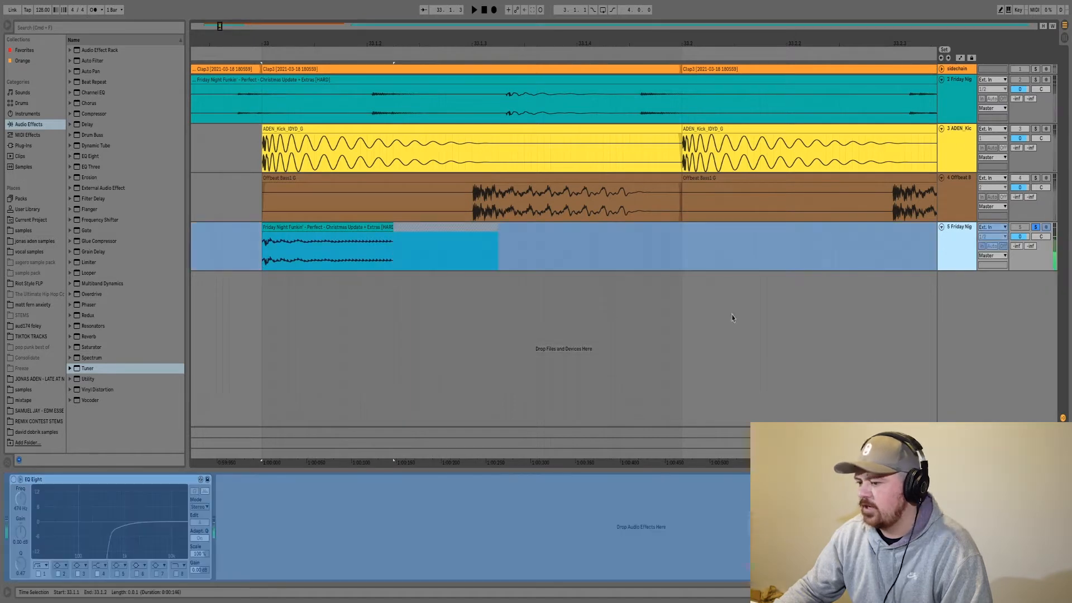
right_click(964, 240)
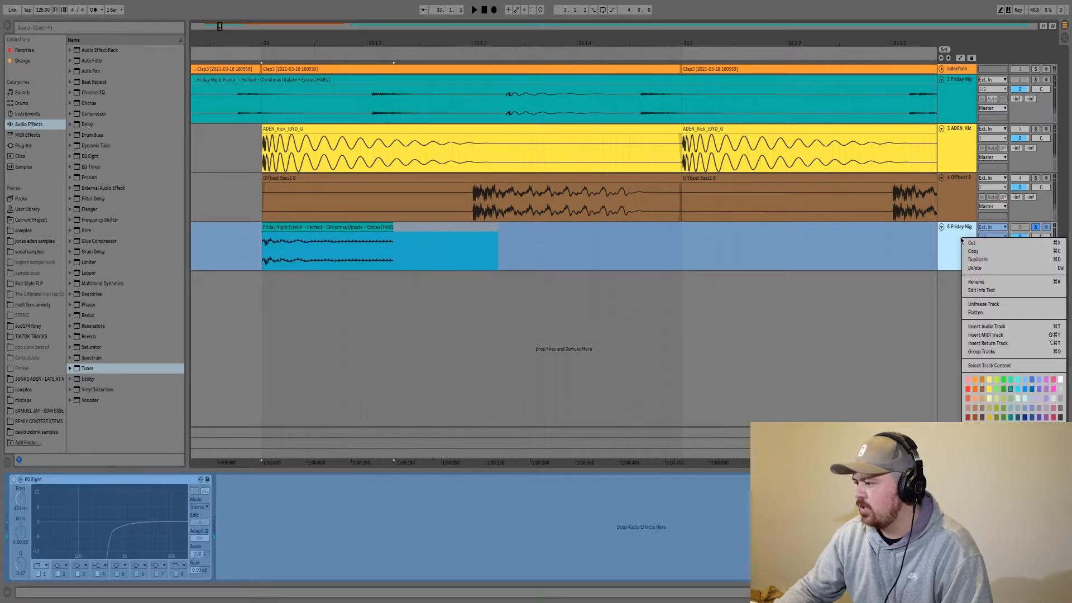
click(984, 305)
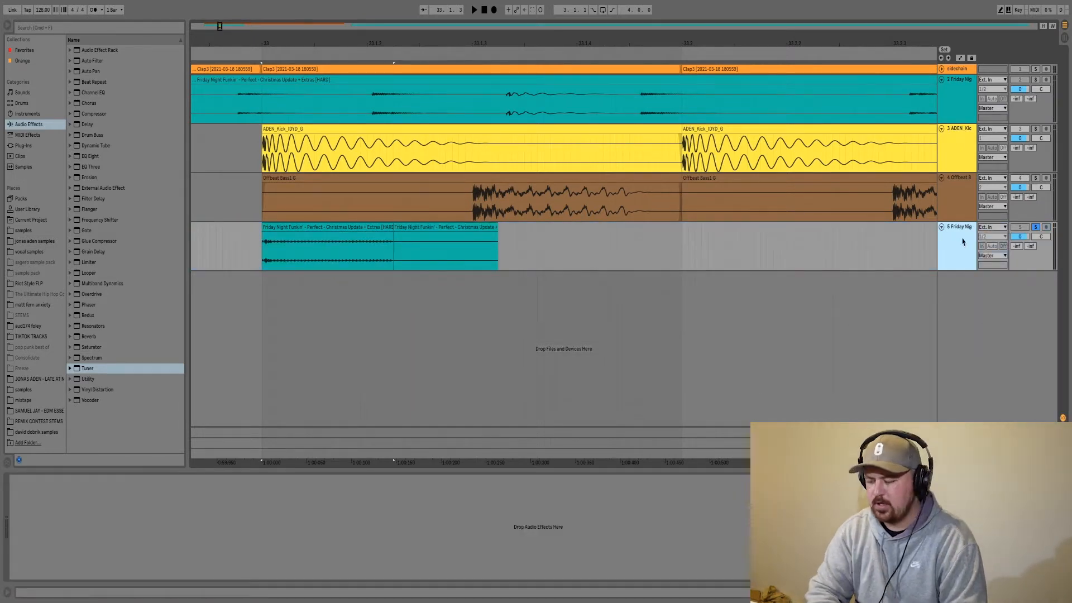
- Delete the leftover freeze tail and load the flattened slice into a Simpler on a new MIDI track
key(super+shift+t)
click(440, 235)
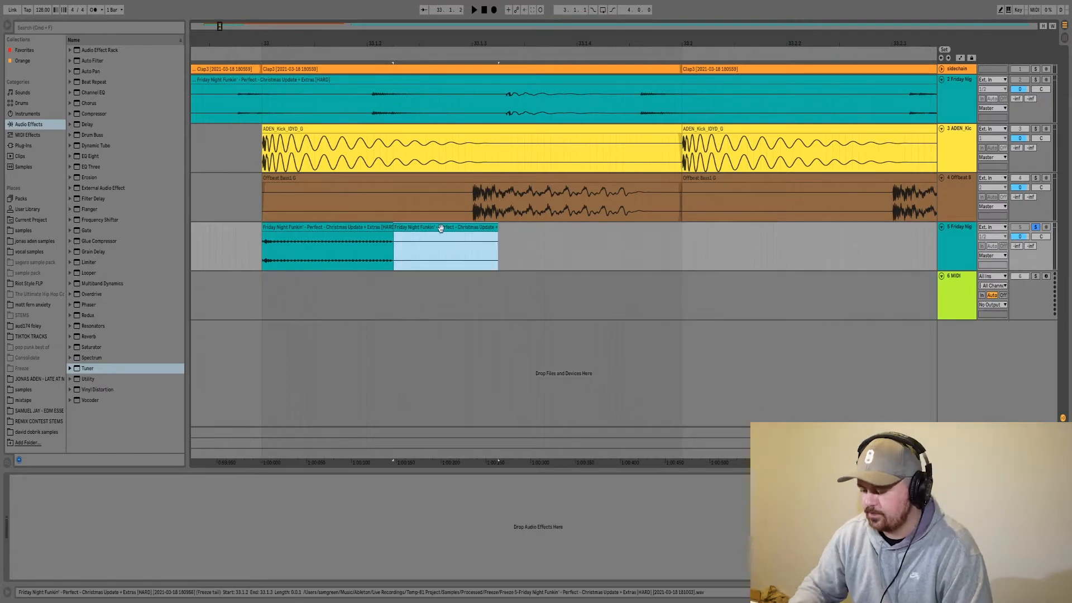
key(Delete)
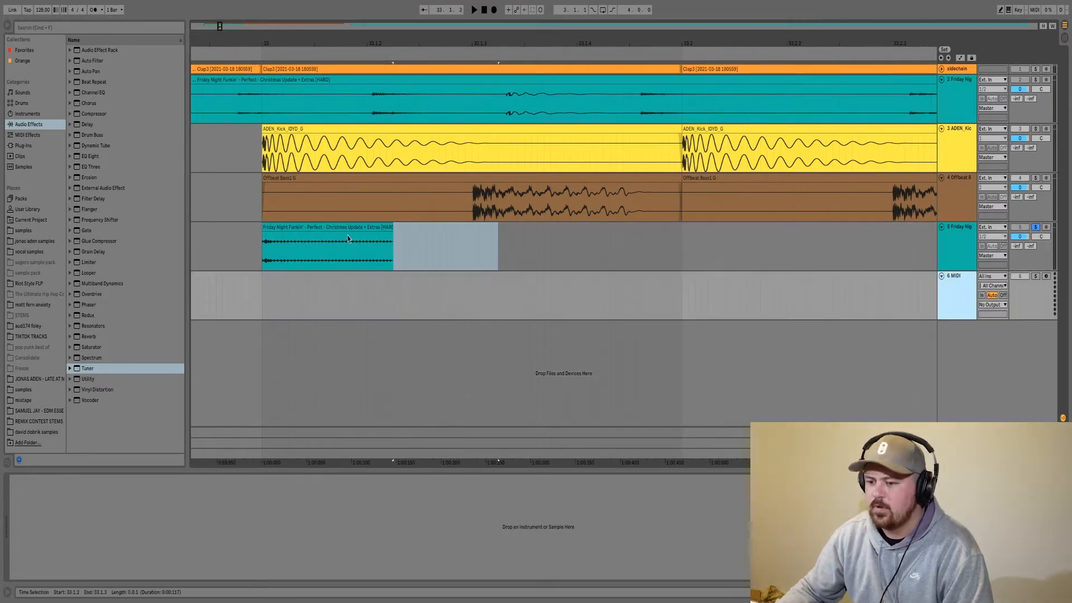
click(327, 235)
drag(159, 556, 167, 551)
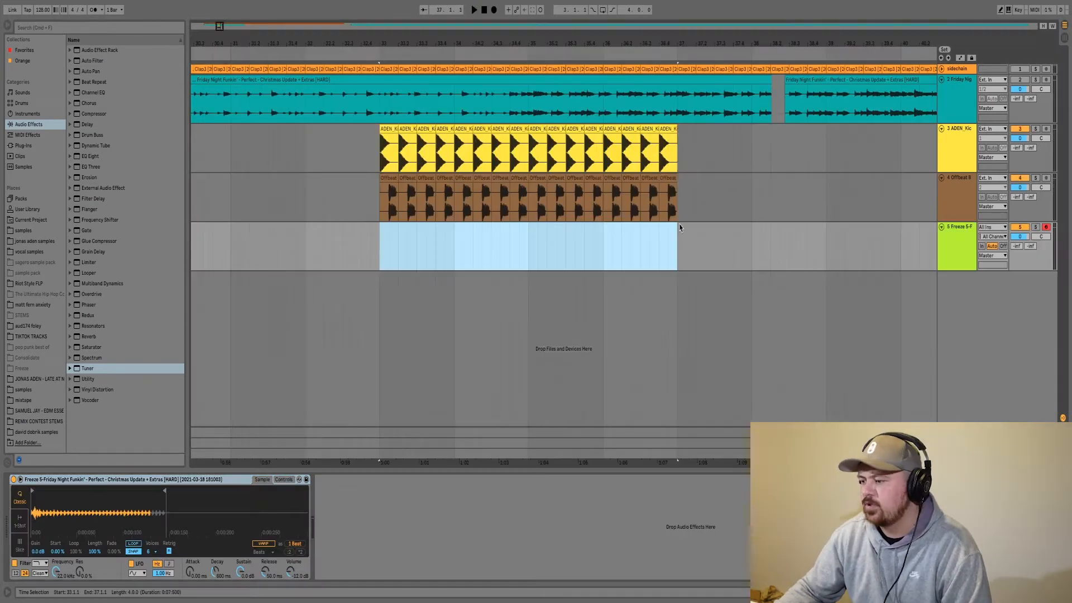
- Create a MIDI clip from bar 33 to 37 on the Simpler track and enter a one-beat C3 note at its start
key(super+shift+m)
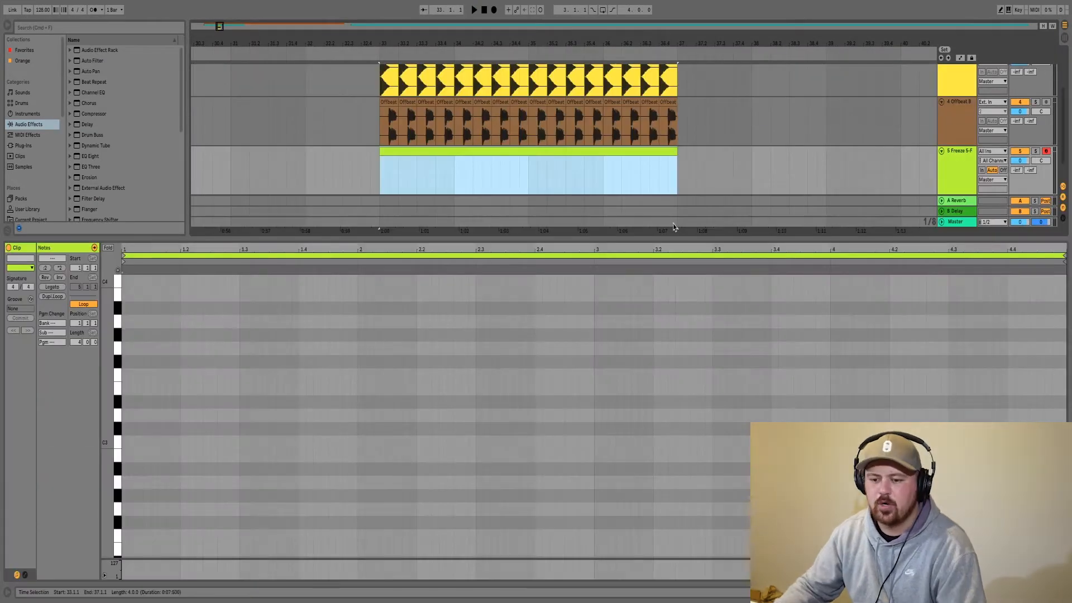
double_click(124, 443)
drag(128, 442, 182, 442)
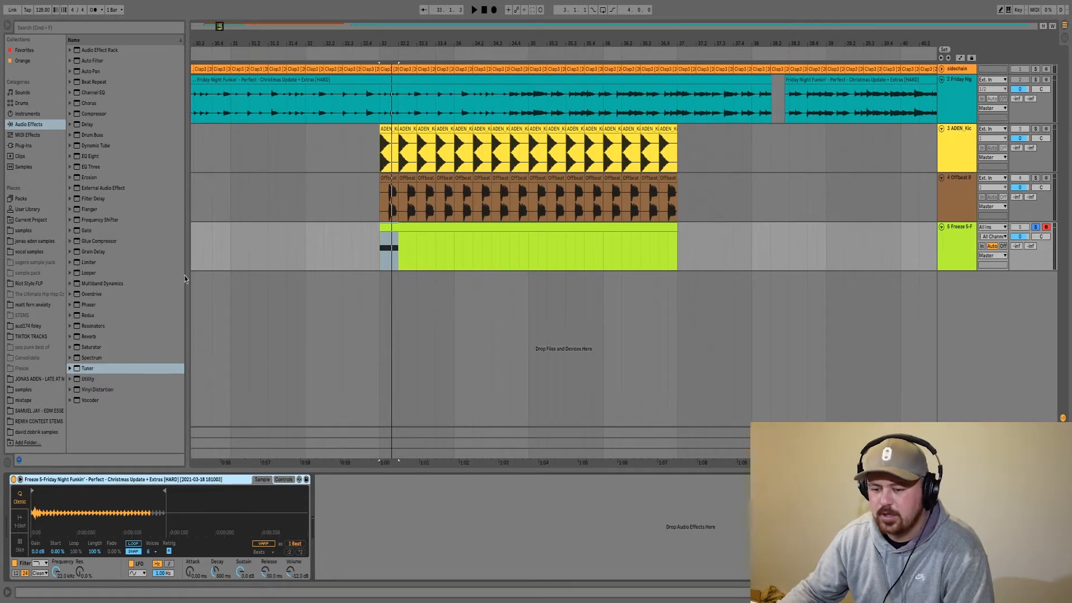
- Add the Multiband Dynamics preset OTT after the Simpler at about 33% amount and raise the Simpler's volume
click(73, 286)
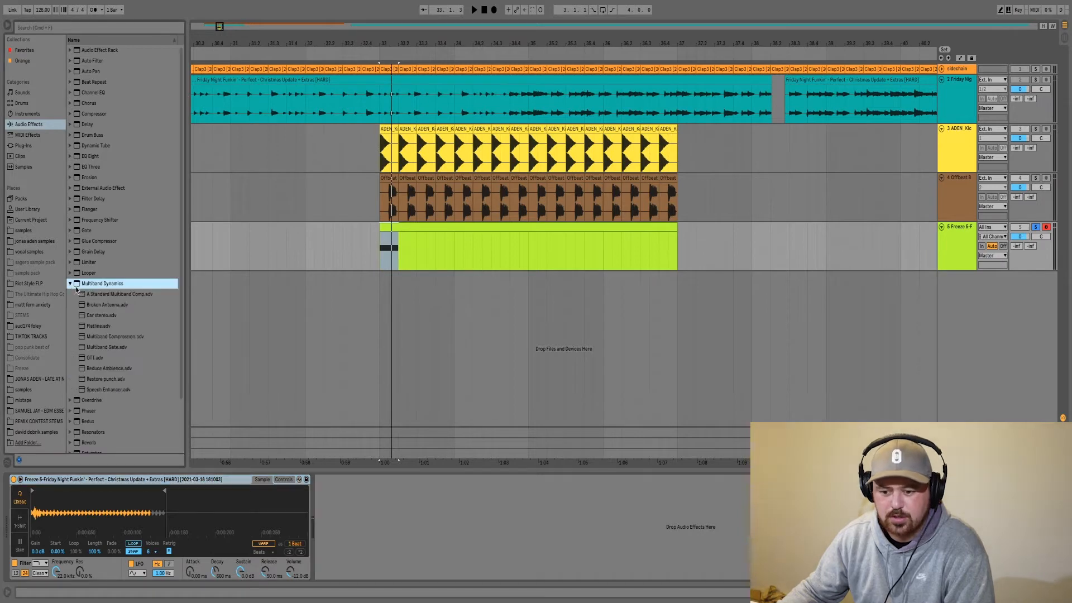
double_click(94, 358)
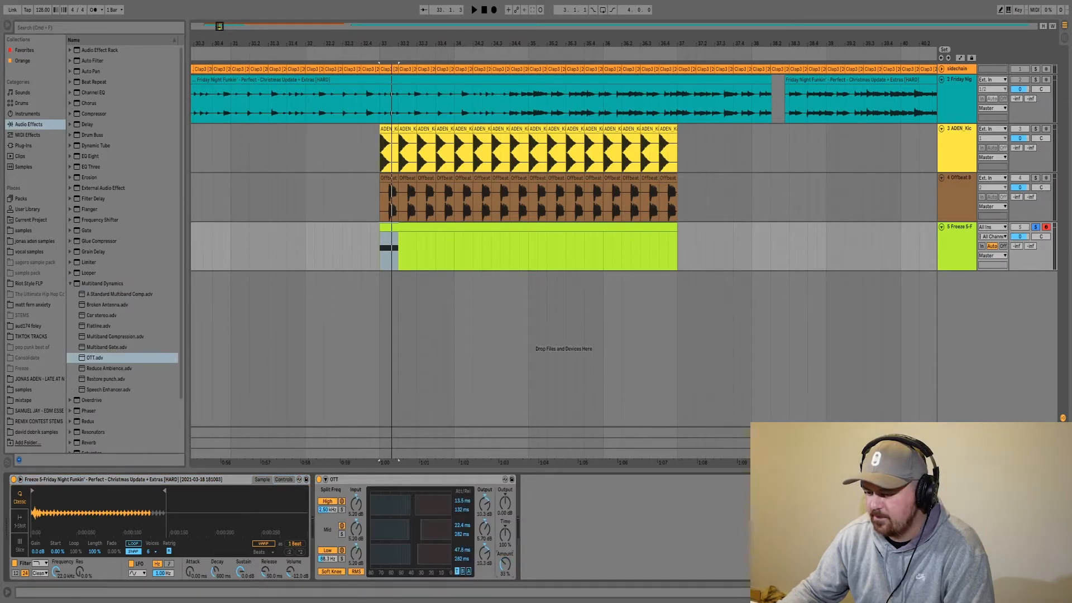
key(space)
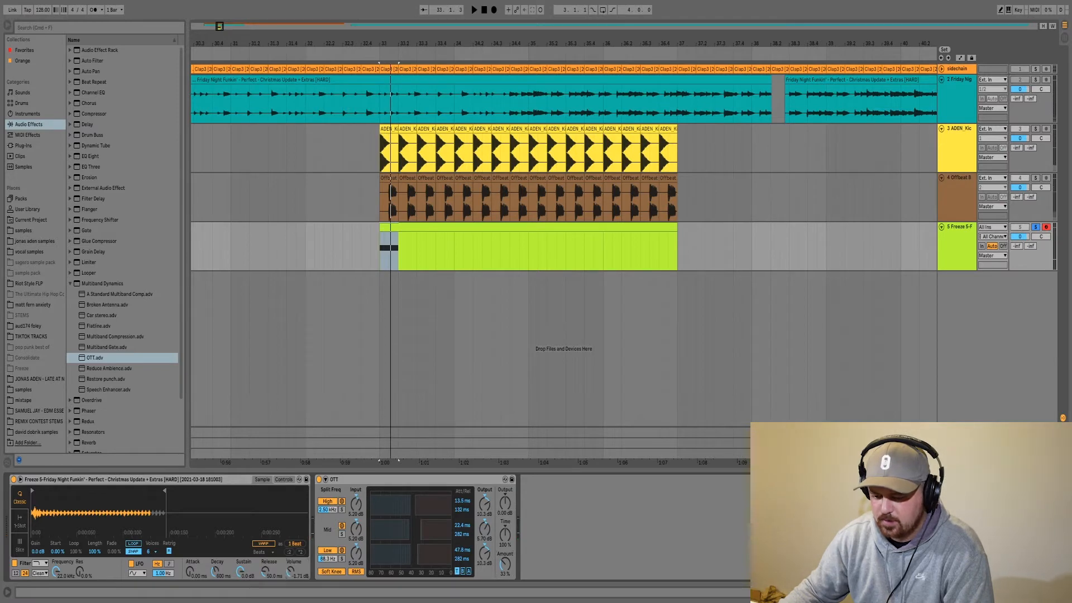
drag(290, 572, 290, 576)
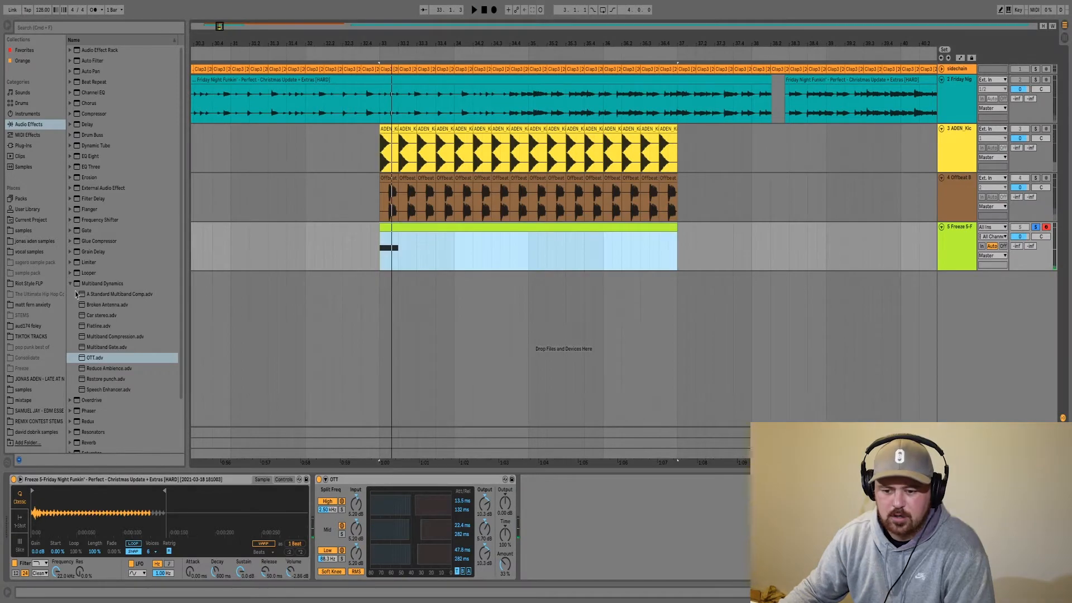
- Insert the DC1A3 compressor plug-in between the Simpler and OTT and raise its input level
click(70, 284)
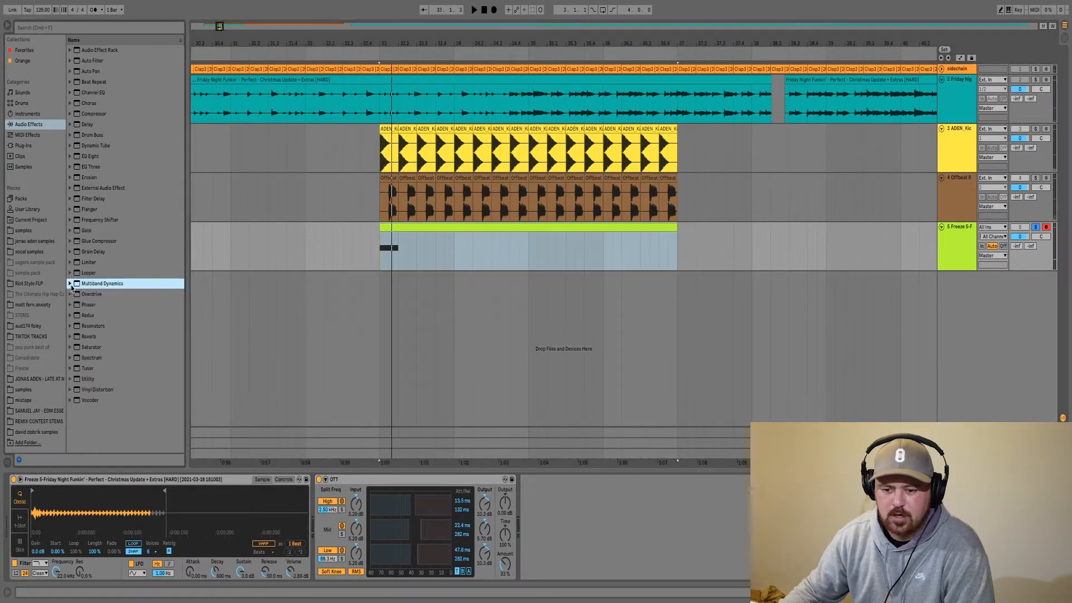
click(21, 146)
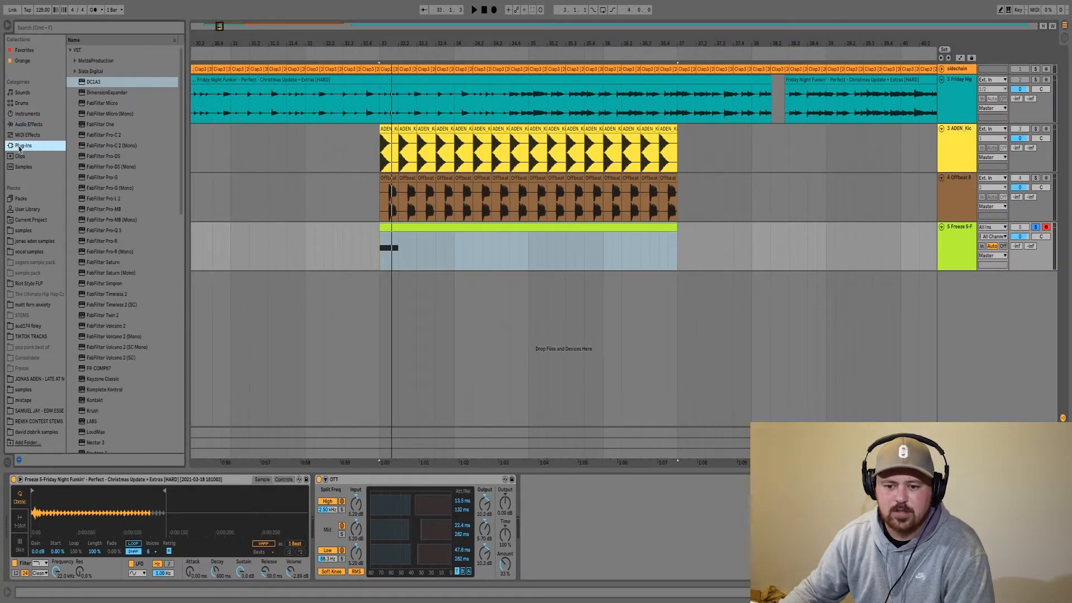
double_click(96, 83)
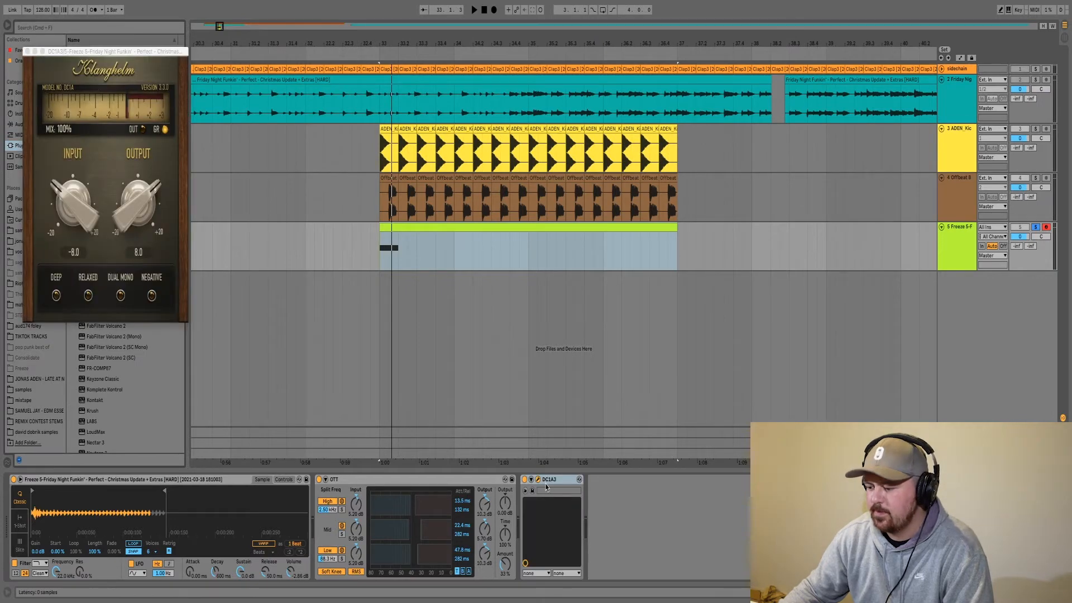
drag(325, 509, 318, 501)
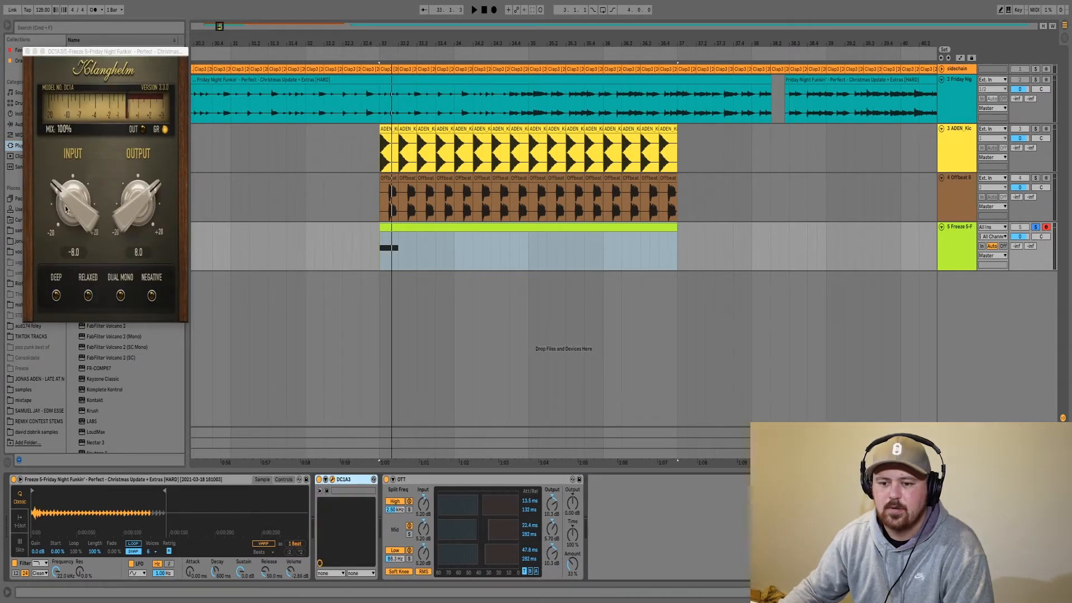
drag(66, 209, 76, 163)
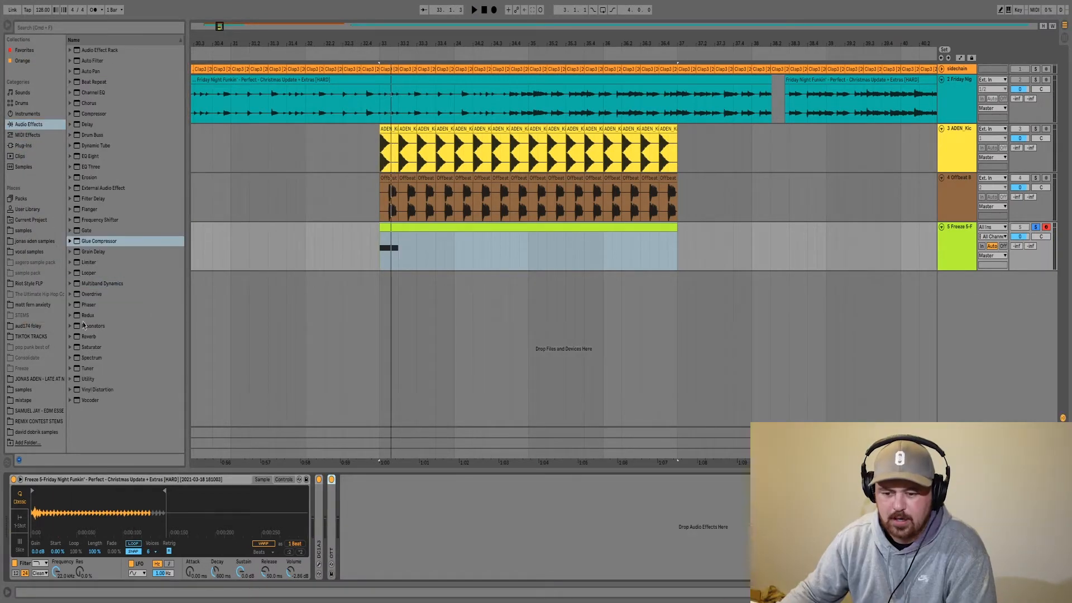
- Add the Saturator preset A Bit Warmer to the end of the chain and lower its dry/wet to about 19%
click(70, 348)
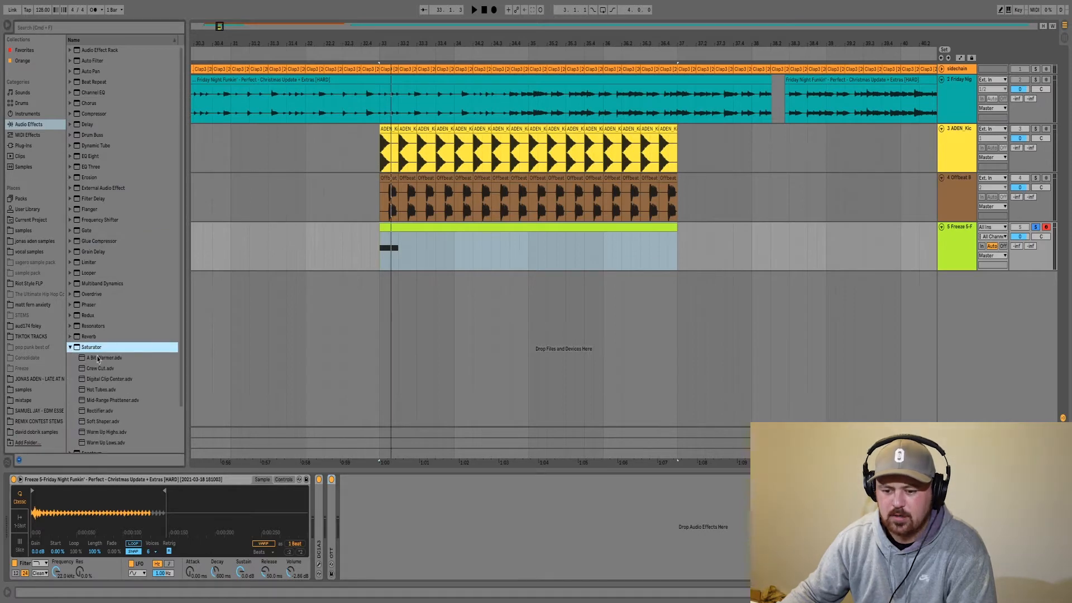
double_click(98, 359)
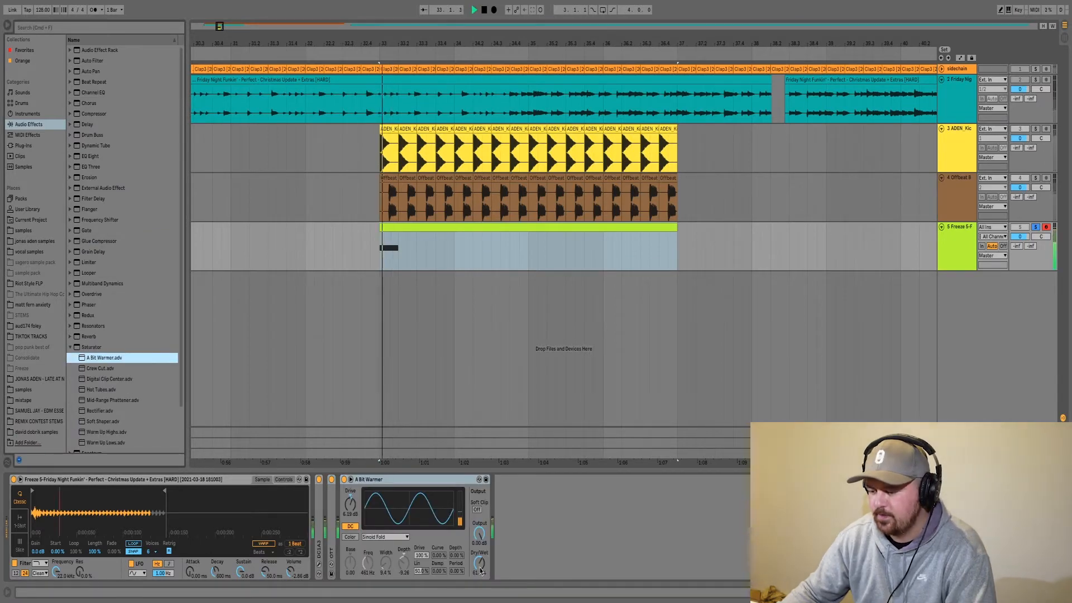
drag(480, 570, 481, 577)
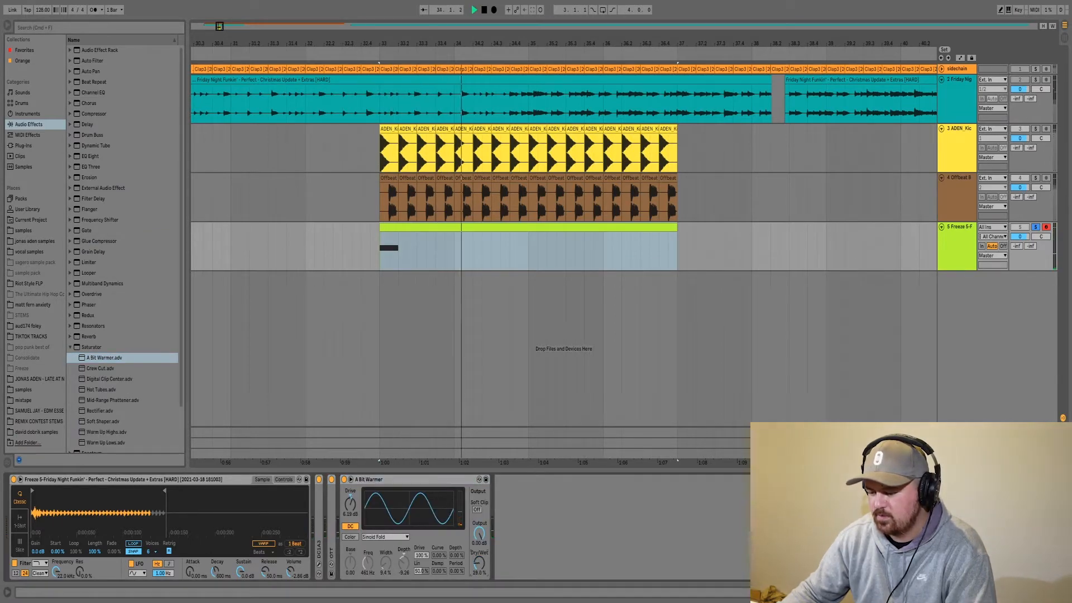
key(space)
key(space)
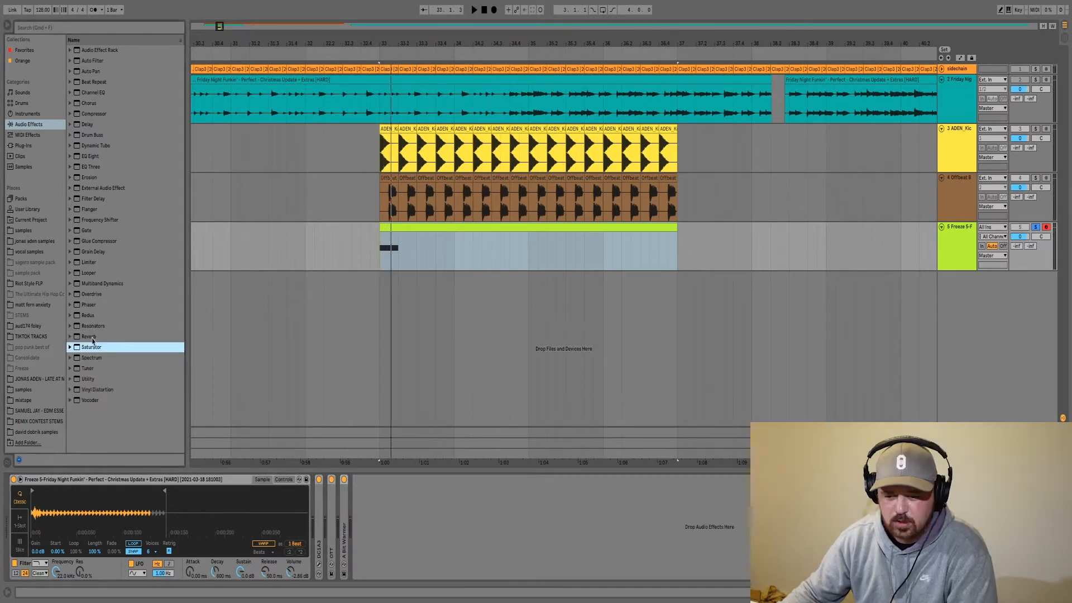
- Add a Reverb with an Overdrive placed before it, and move the Overdrive's filter band to about 15 kHz during playback
double_click(92, 338)
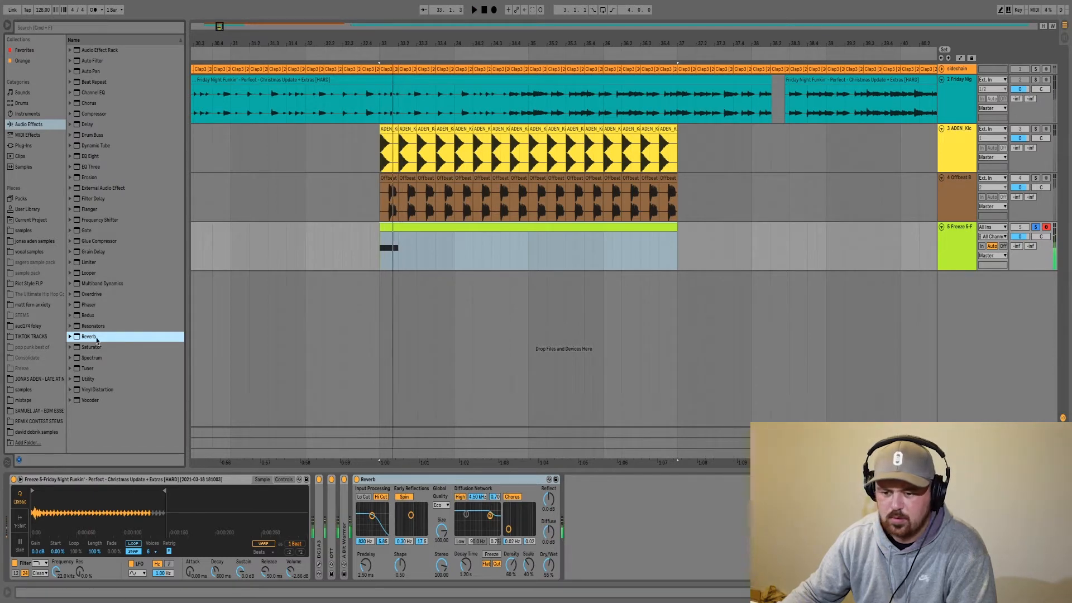
drag(87, 294, 494, 479)
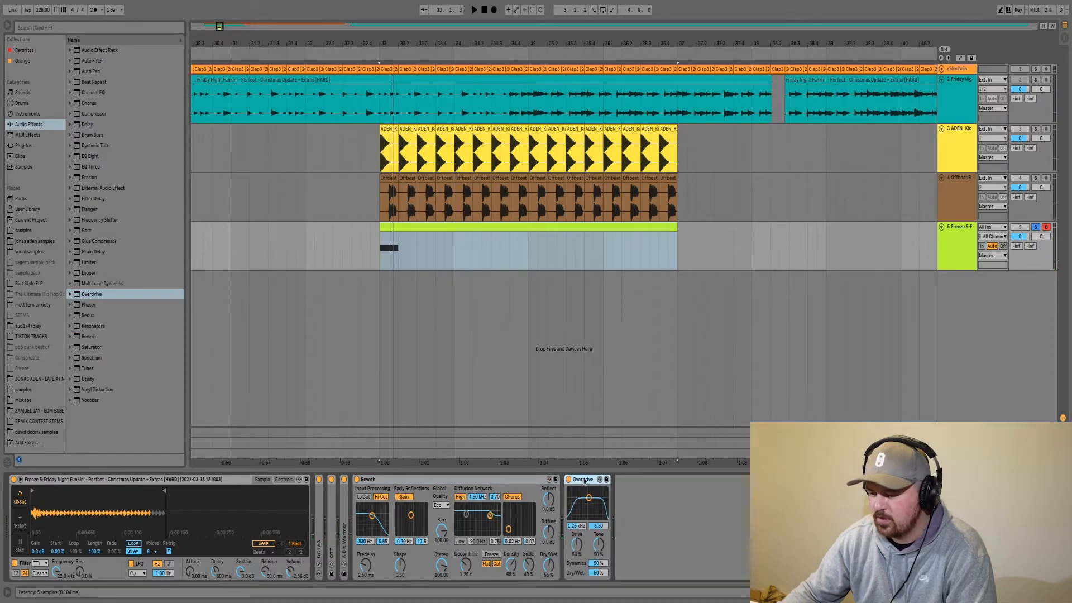
drag(350, 509, 351, 512)
key(space)
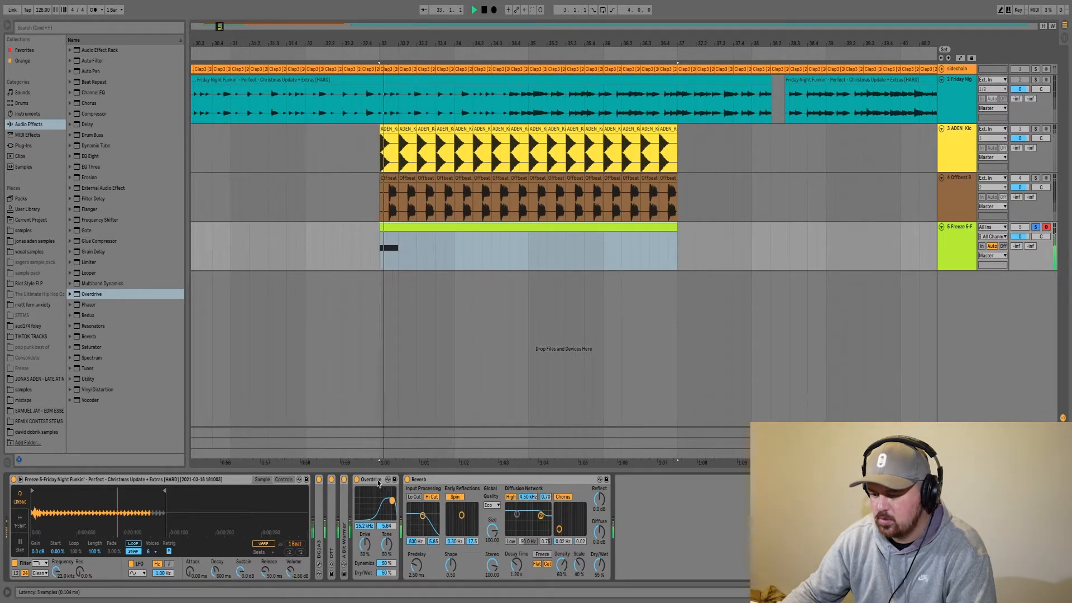
key(space)
- Transpose the C3 note in the Simpler track's MIDI clip down by five semitones
double_click(426, 227)
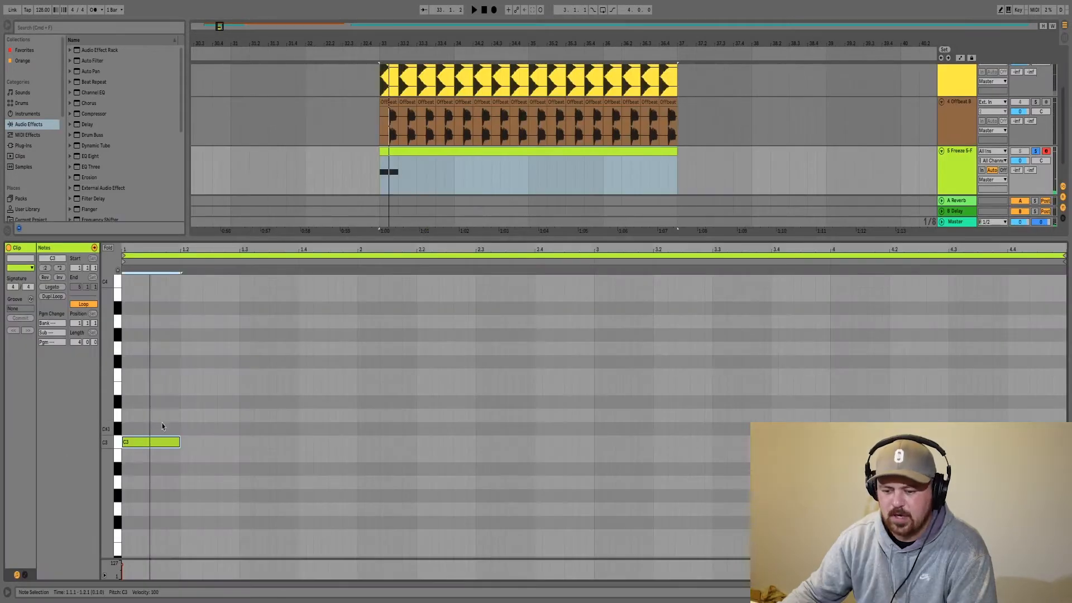
click(163, 442)
key(Down)
key(Down)
key(Down)
key(Down)
key(Down)
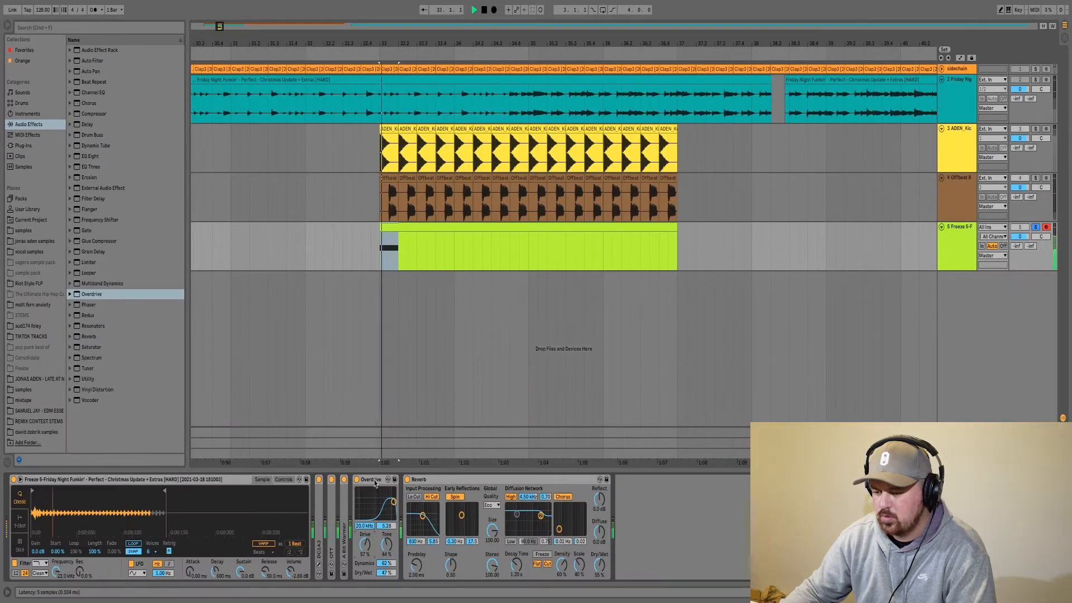
- Add a Compressor to the end of the lead chain, sidechained from the sidechain track, with its threshold at about -19.1 dB
double_click(375, 482)
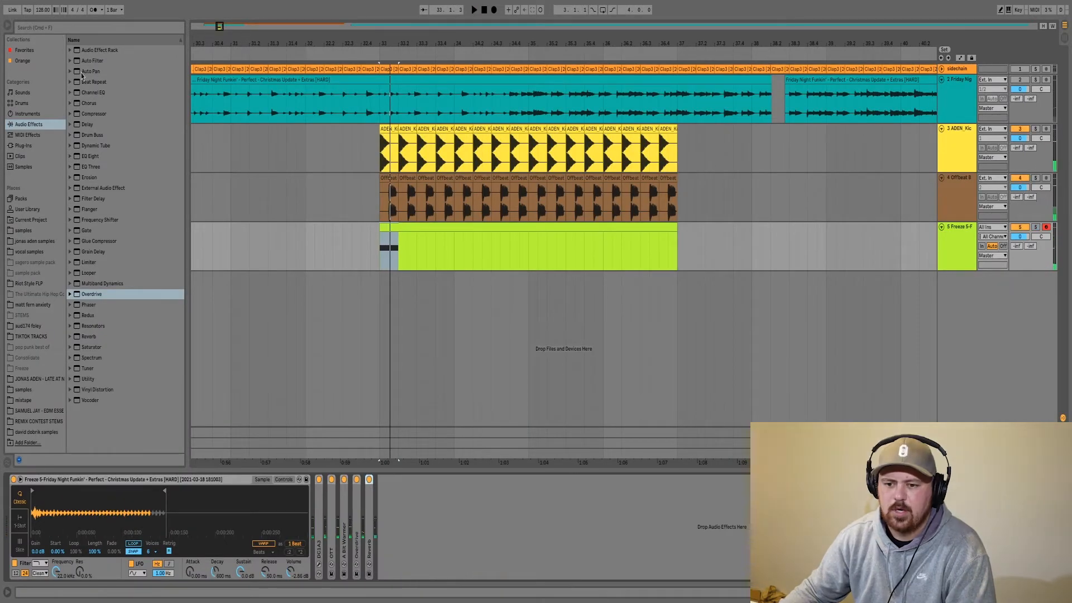
double_click(94, 114)
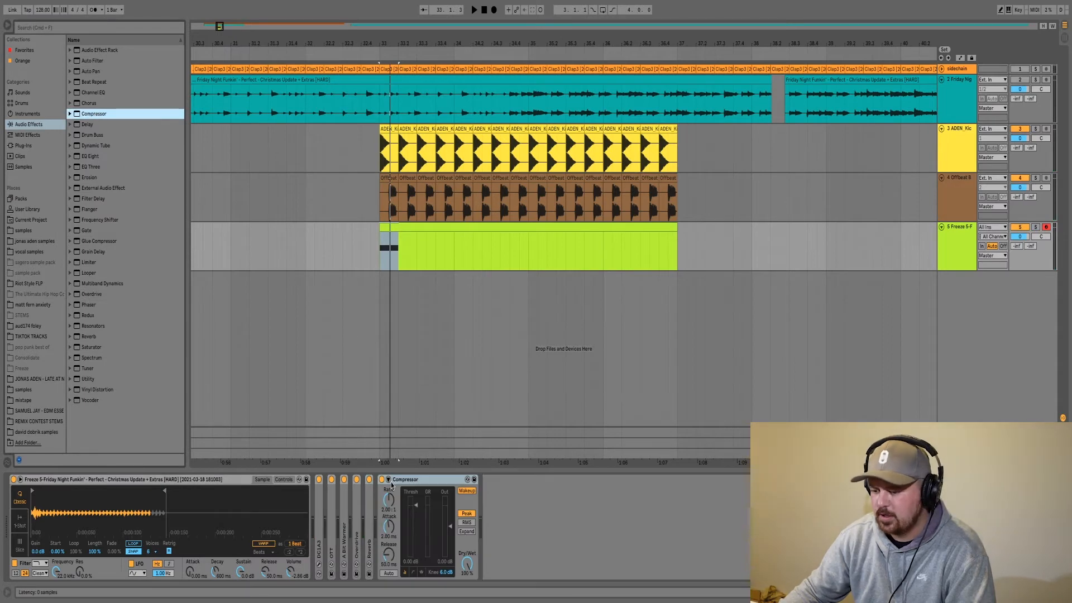
click(389, 480)
click(394, 490)
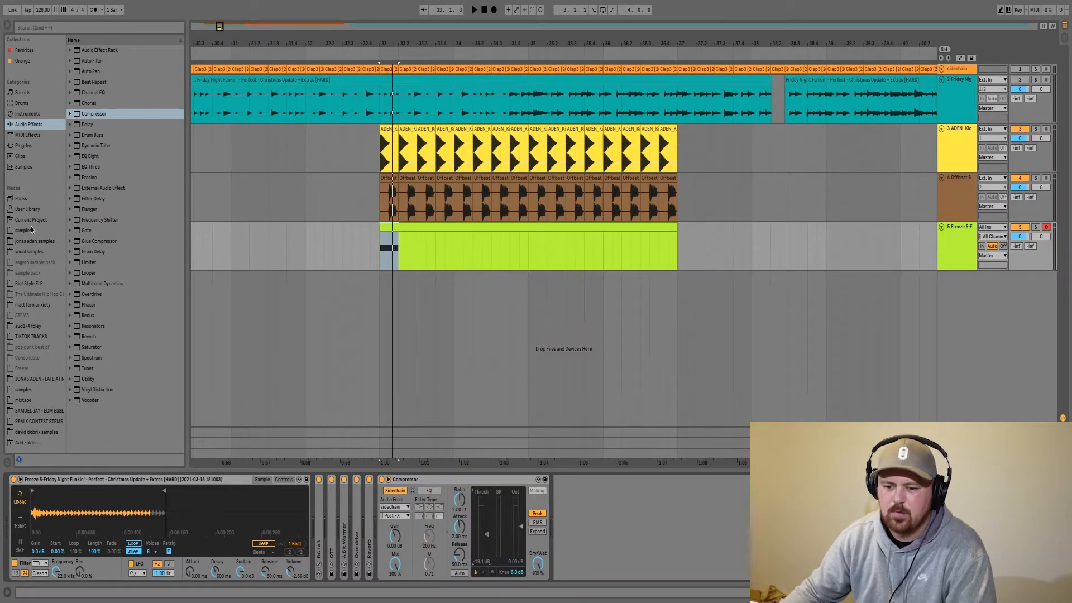
- Add a Glue Compressor and place it between DC1A3 and OTT in the lead's device chain
double_click(107, 242)
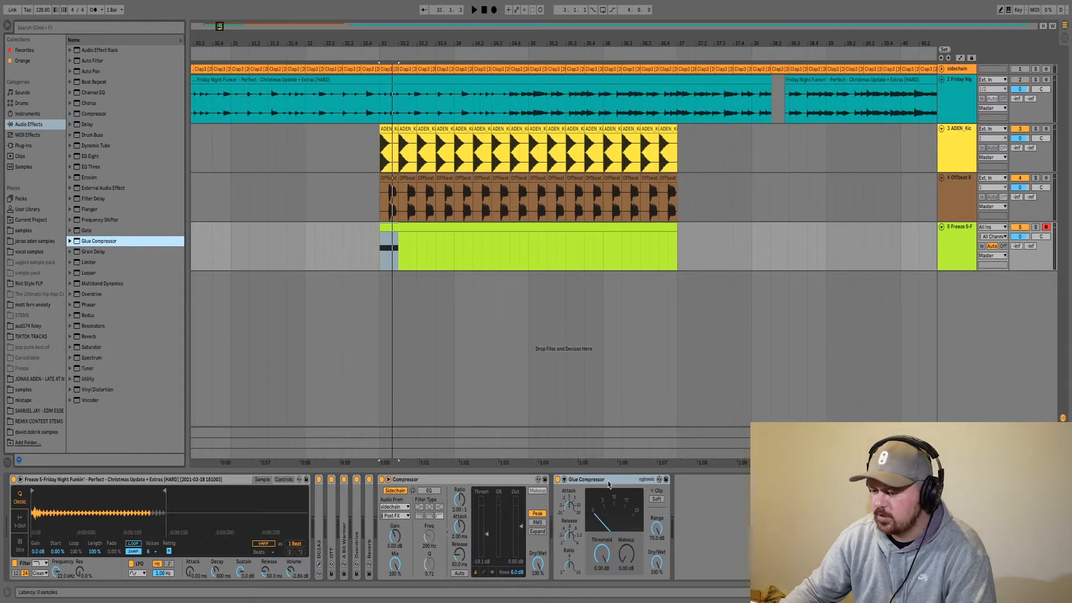
click(609, 484)
drag(389, 517, 332, 526)
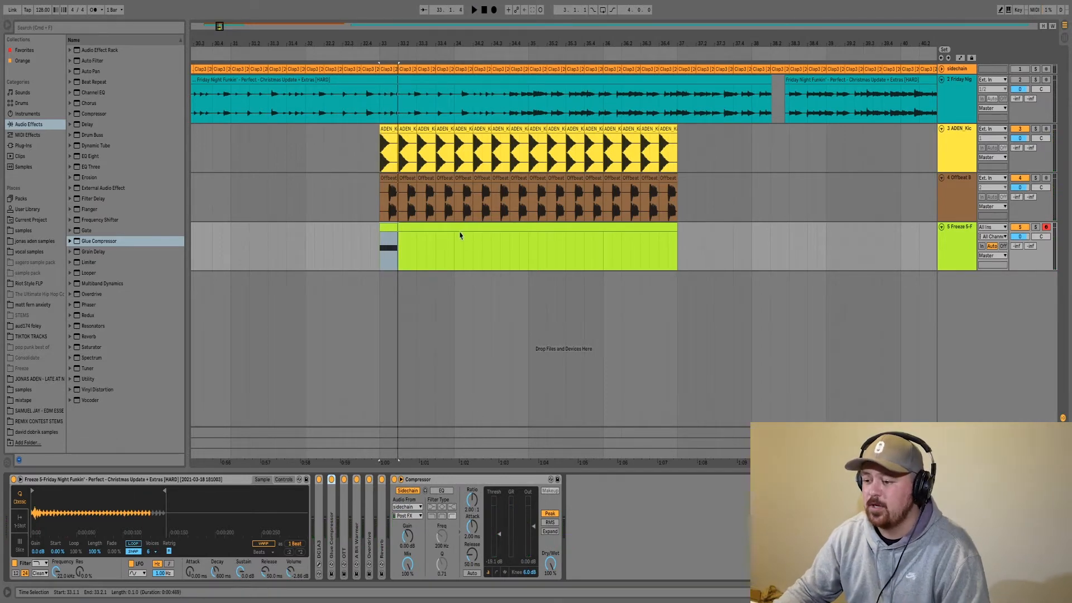
- Fill bar one of the lead's MIDI clip with a G2, C3, A#2, G#2, G2 melody after the opening G2
double_click(461, 235)
double_click(193, 509)
double_click(313, 495)
double_click(343, 509)
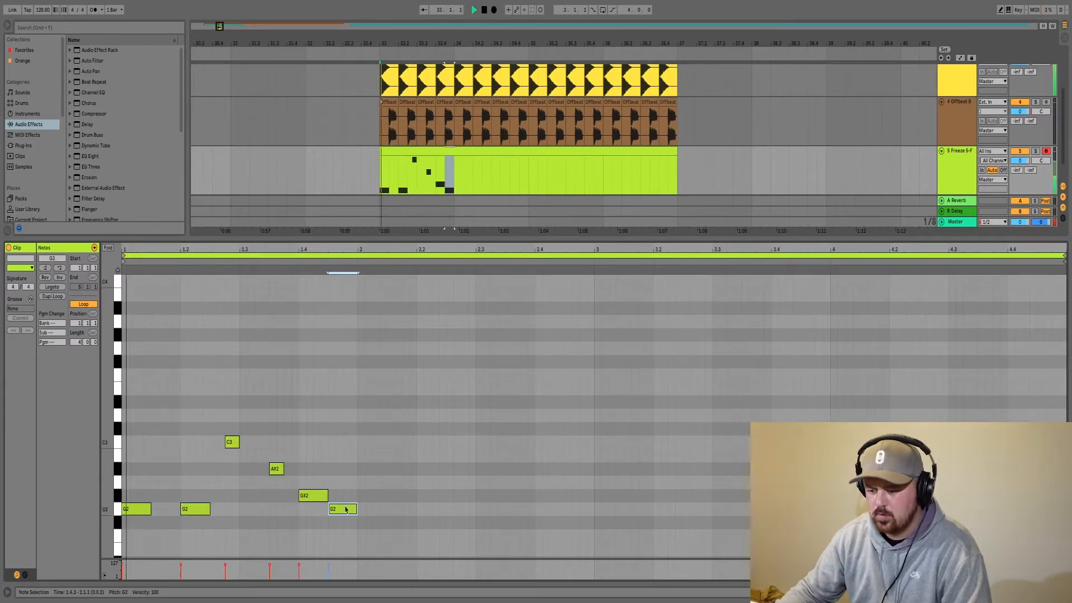
- Continue the melody through bar two with F#2, G2, G#2 and A2, ending on two G2 notes
double_click(394, 522)
double_click(432, 508)
double_click(461, 495)
double_click(460, 496)
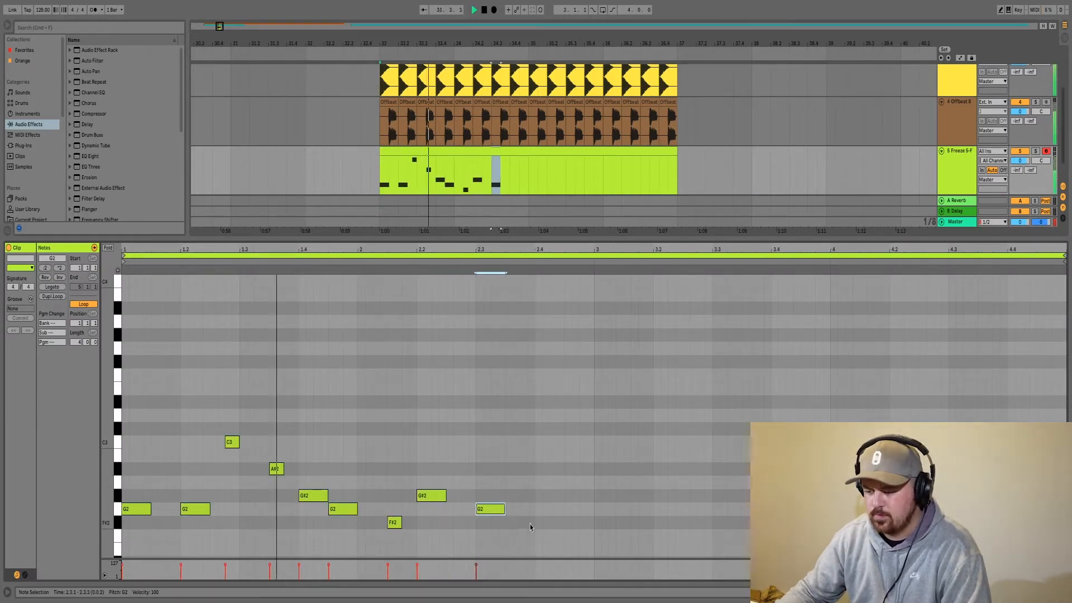
double_click(468, 496)
double_click(511, 482)
double_click(550, 509)
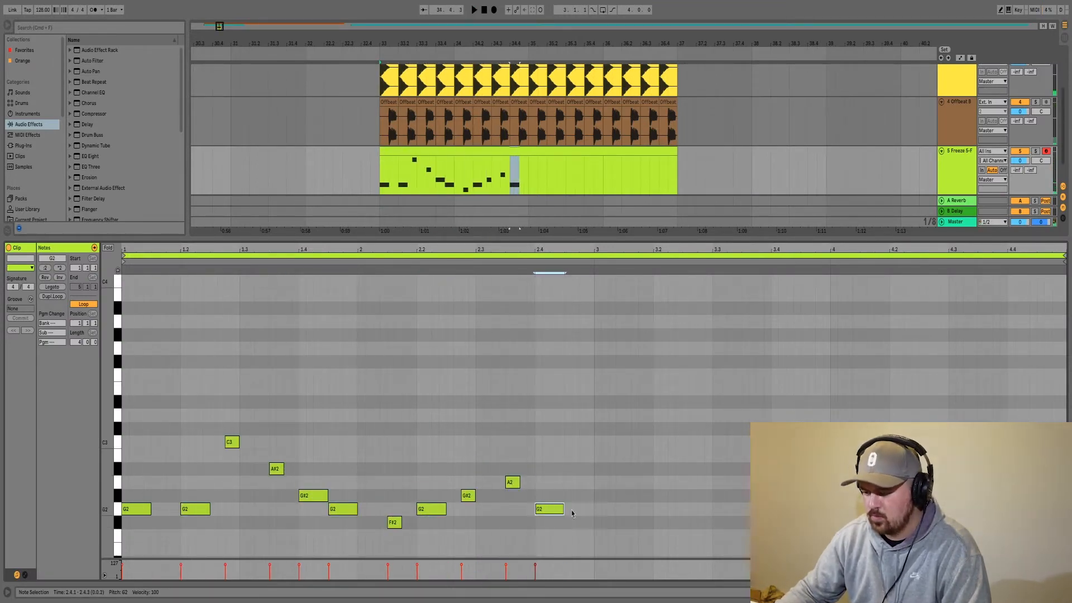
double_click(576, 509)
- Change the last four notes of bar two to A#2, G#2, G#2 and G2 and play the phrase back
key(space)
mouse_move(552, 510)
mouse_down()
mouse_move(555, 502)
mouse_move(513, 496)
mouse_up()
drag(468, 496, 470, 470)
key(space)
key(space)
- Solo the lead, duplicate the two-bar phrase into bars three and four, and shift the copy's first G2 half a beat later
key(s)
key(super+a)
key(super+d)
drag(607, 509, 637, 509)
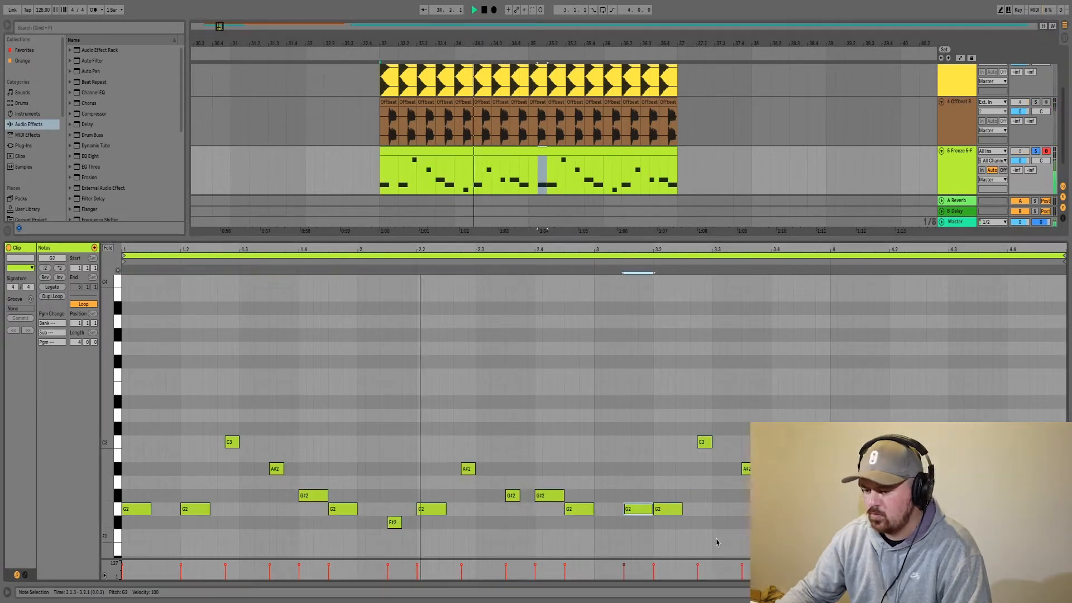
- Try a variation in bar three by raising C3 to D3 and A#2 to C3 and lowering G#2 to F#2
click(735, 470)
drag(705, 442, 705, 416)
drag(748, 469, 749, 442)
drag(786, 496, 786, 523)
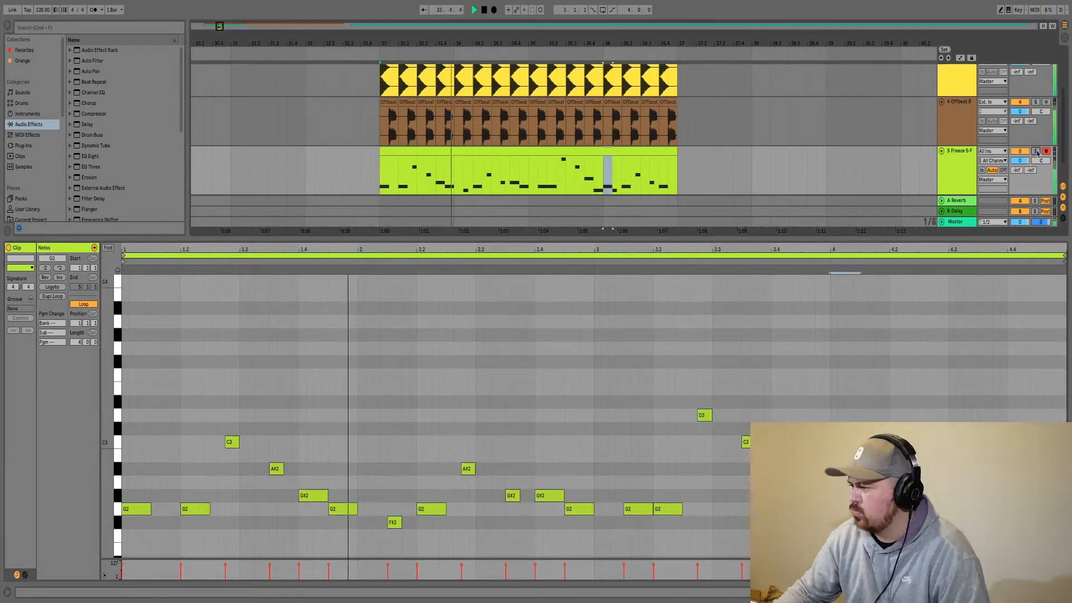
- Return bar three's top note to C3, rework the descending notes after it, and raise bar four's first off-beat note to A#2
click(703, 416)
key(space)
drag(705, 415, 704, 442)
key(space)
mouse_move(749, 442)
mouse_down()
mouse_move(749, 456)
mouse_move(785, 469)
mouse_up()
drag(814, 523, 815, 496)
drag(941, 469, 926, 469)
double_click(955, 455)
drag(867, 523, 867, 469)
drag(985, 496, 985, 509)
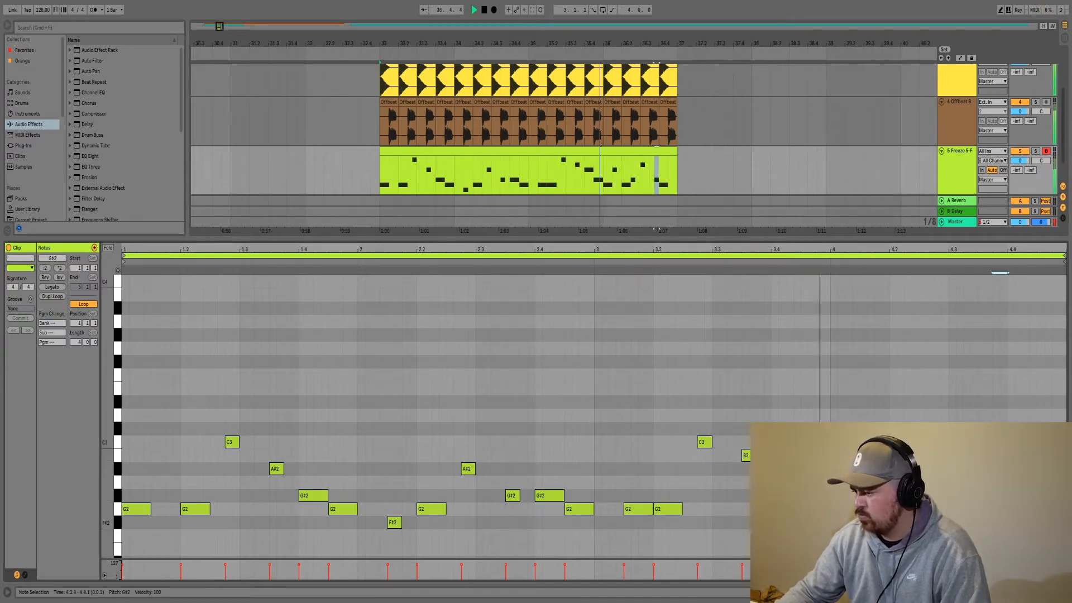
- Delete the B2 note in bar four and lower bar three's descending notes to A#2, G#2 and G2
double_click(956, 456)
drag(927, 469, 941, 496)
double_click(845, 509)
drag(815, 496, 815, 509)
drag(786, 469, 786, 496)
drag(705, 442, 704, 456)
key(space)
drag(748, 456, 705, 448)
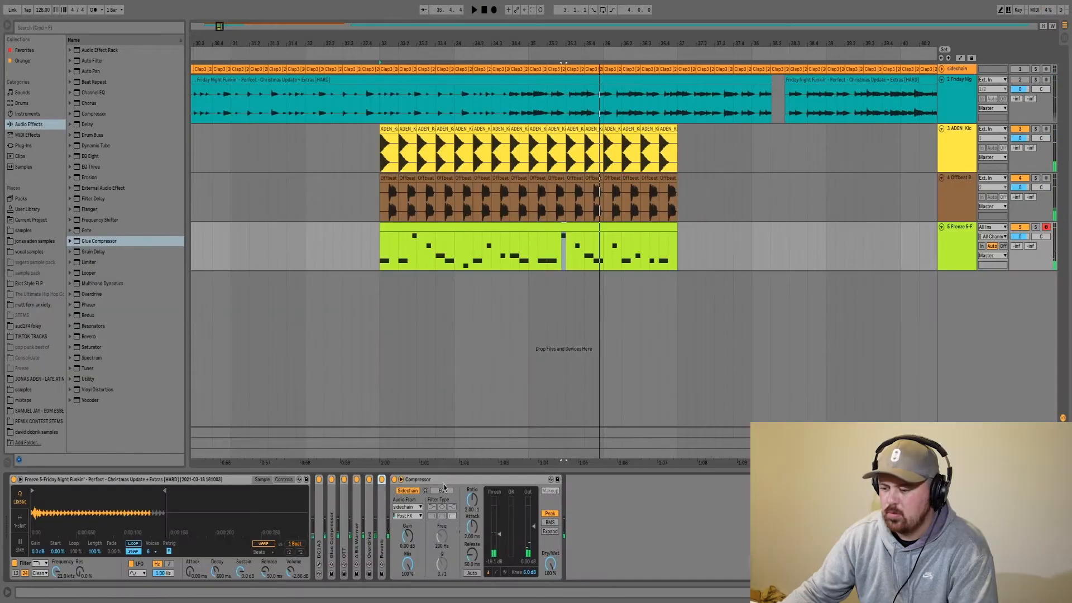
- Add a Drum Buss between the Overdrive and Reverb in the lead chain and raise its drive during playback
double_click(444, 483)
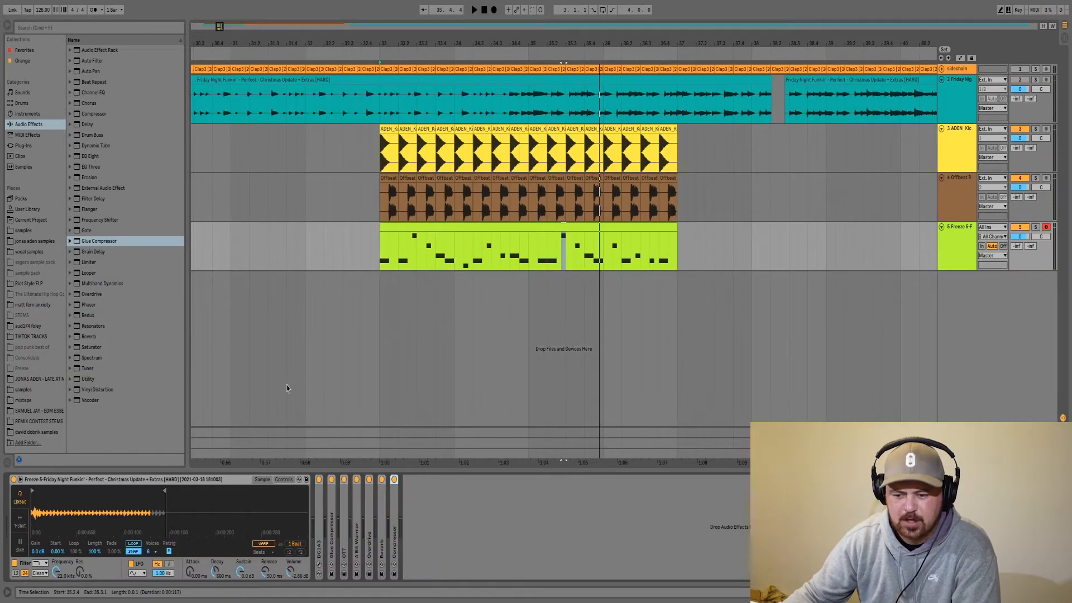
double_click(94, 136)
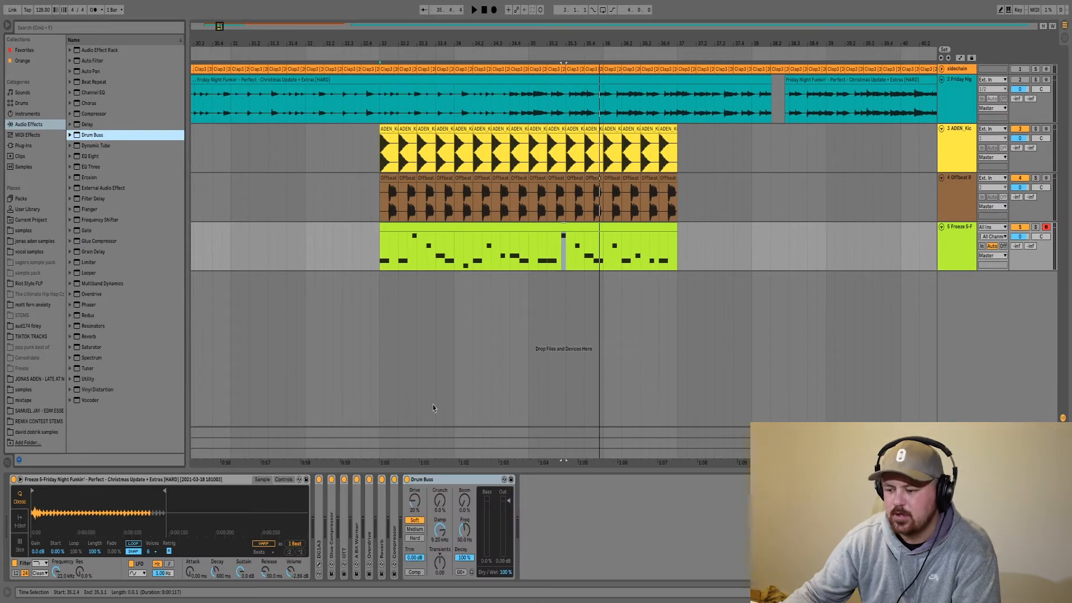
drag(436, 481, 394, 503)
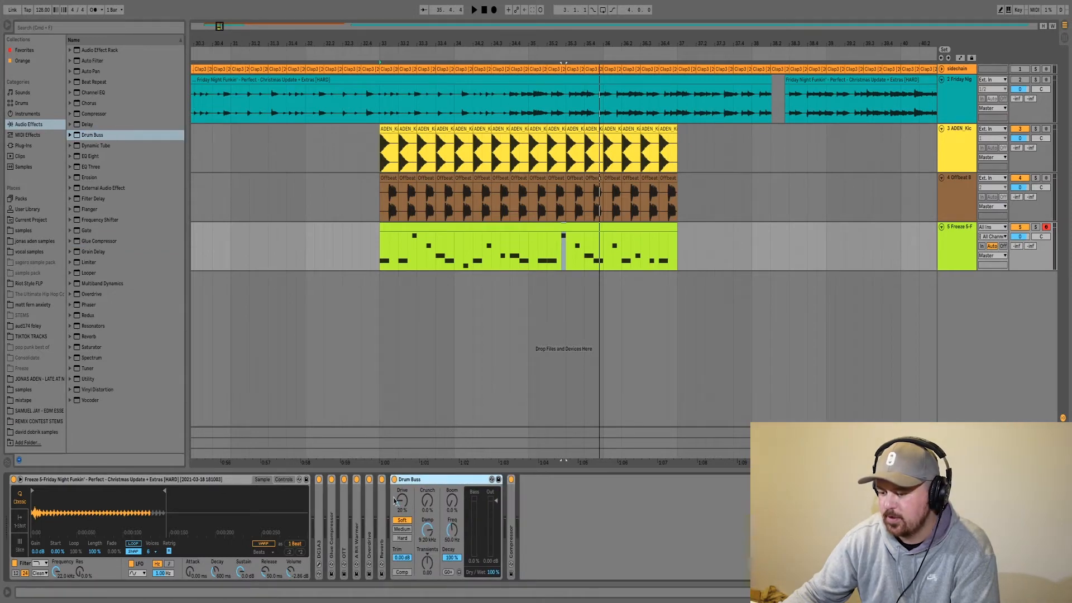
key(space)
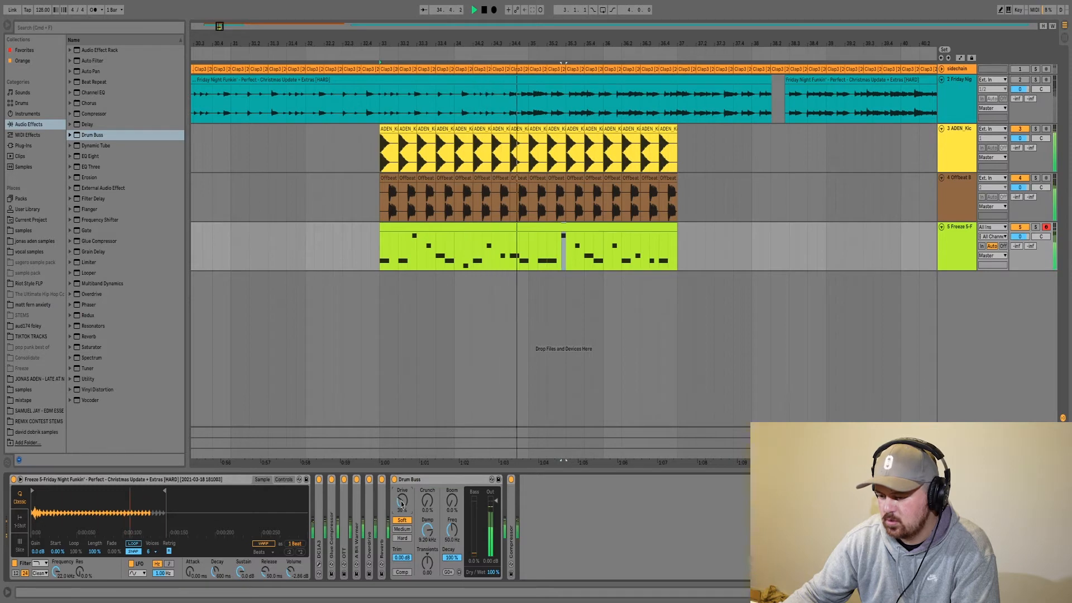
drag(383, 507, 504, 509)
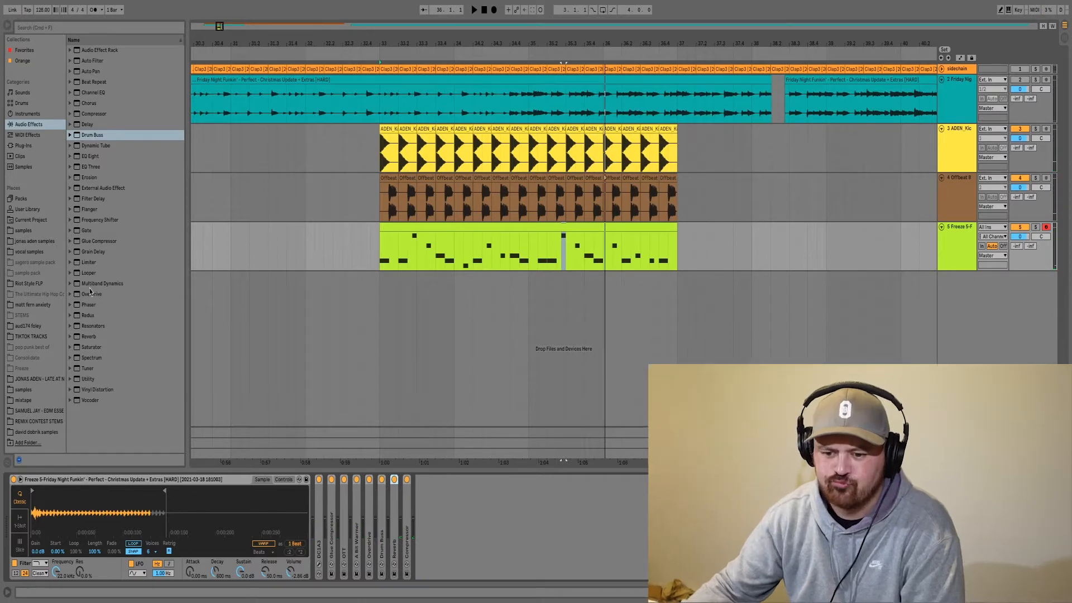
- Add the Multiband Dynamics preset OTT between the Reverb and the sidechained Compressor, and play the drop
click(70, 283)
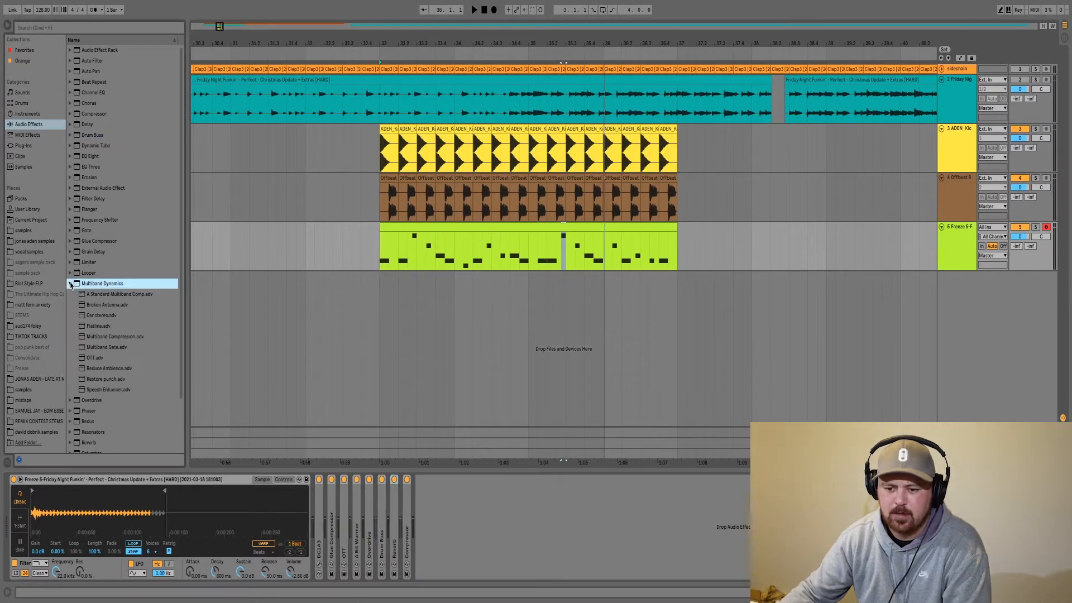
double_click(114, 358)
key(space)
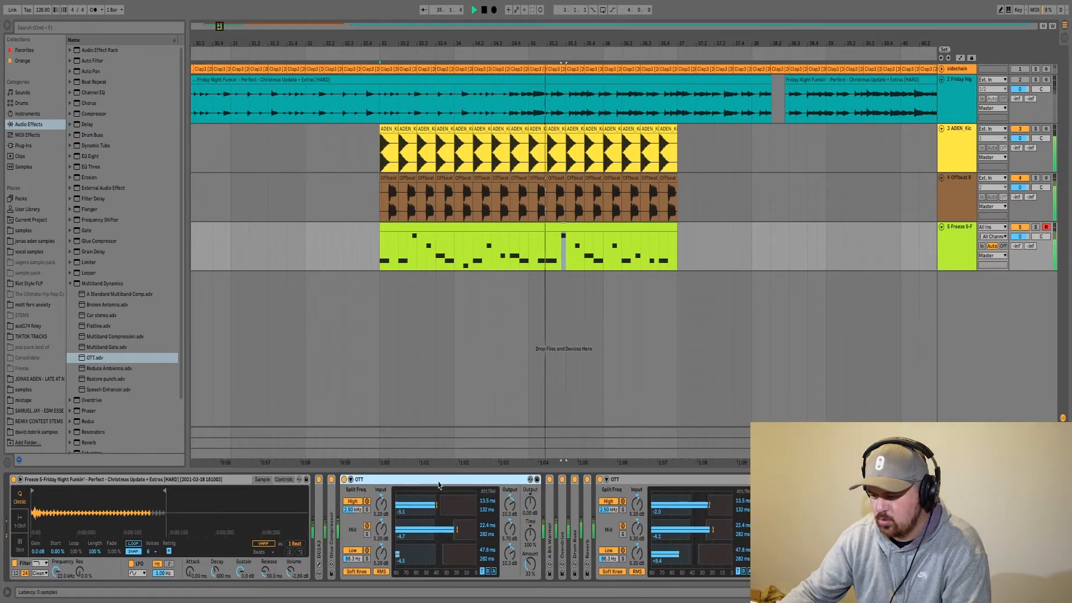
double_click(438, 480)
double_click(438, 481)
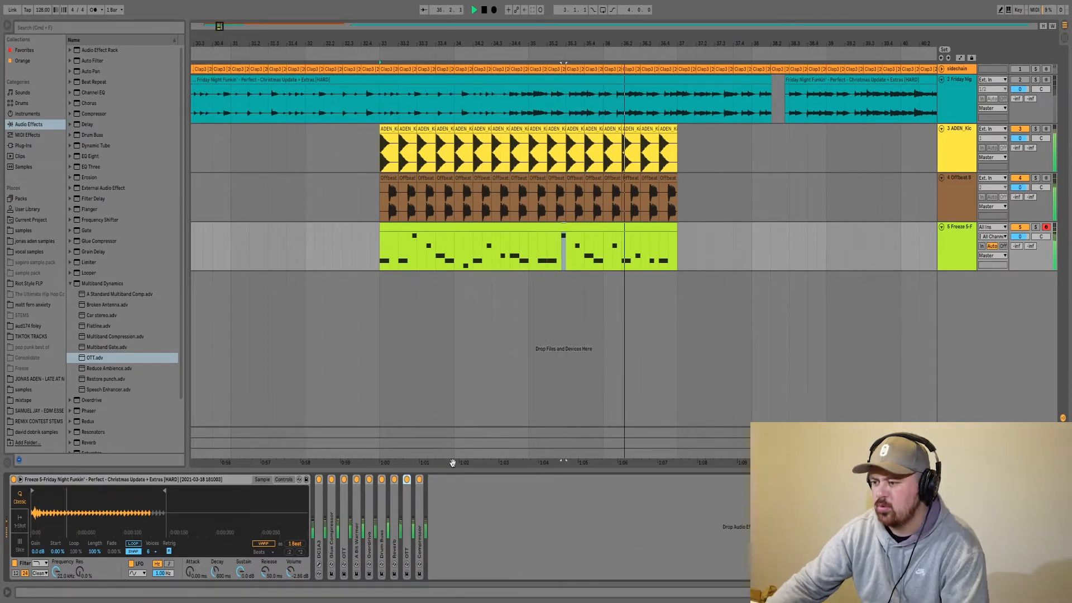
key(space)
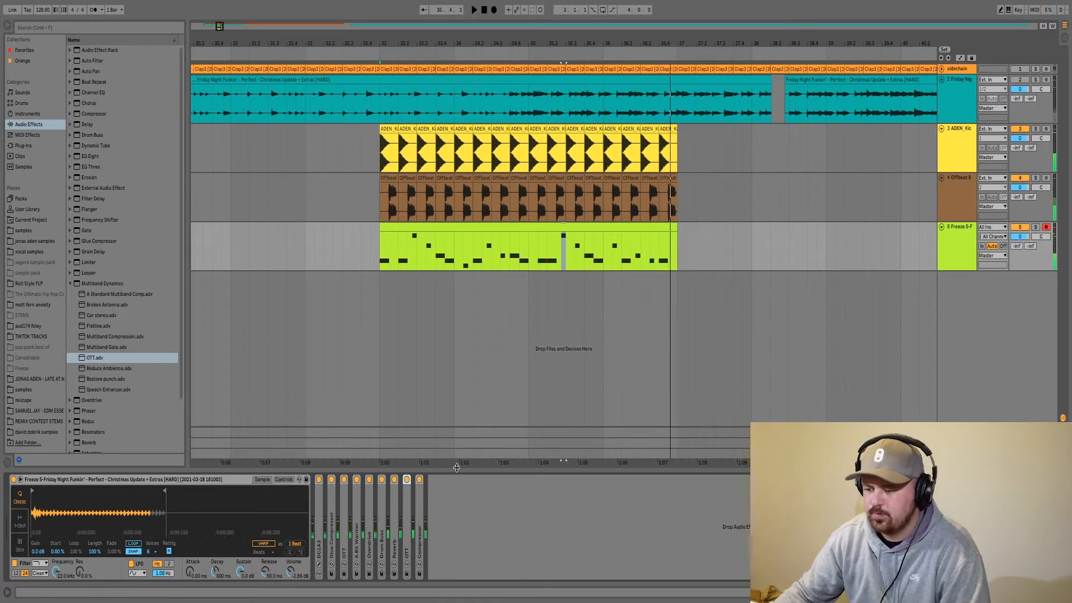
- Solo the original song track and audition it from bar 31 onward to find another slice
drag(457, 470, 456, 547)
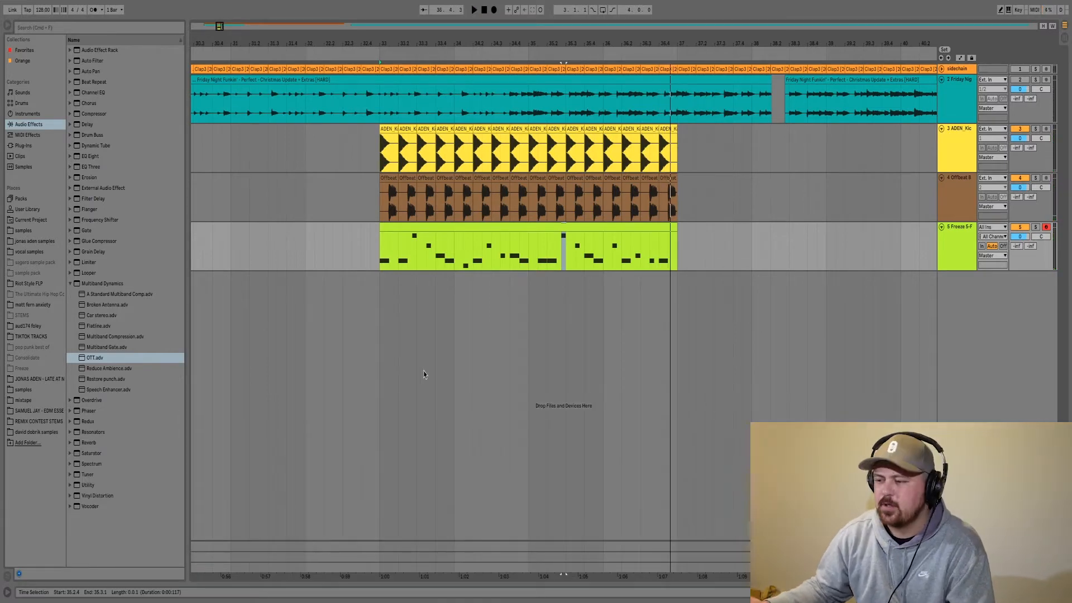
drag(259, 42, 344, 44)
click(300, 116)
key(space)
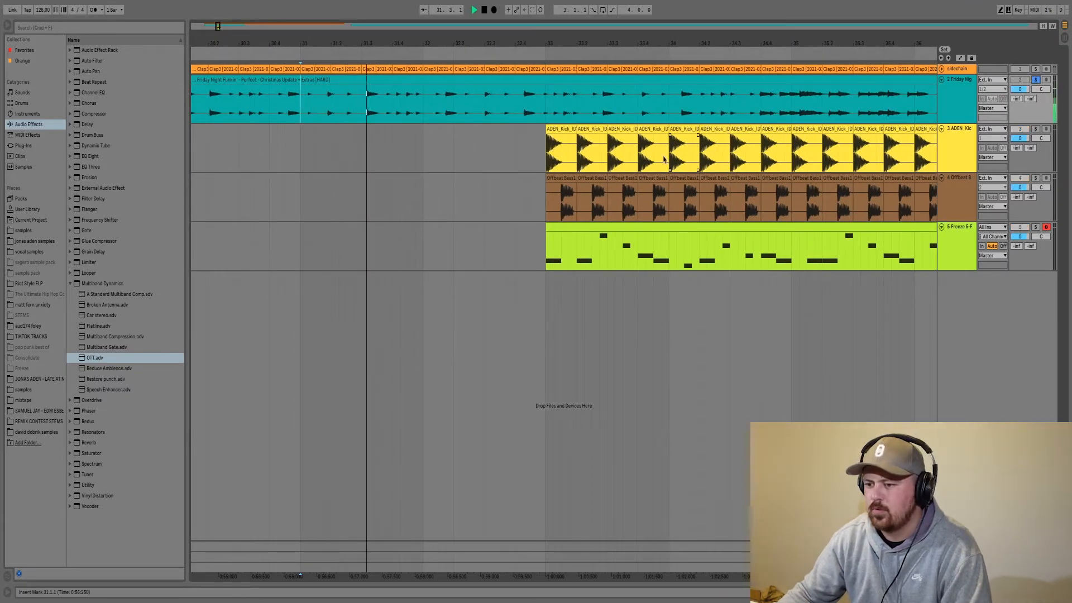
key(space)
key(space)
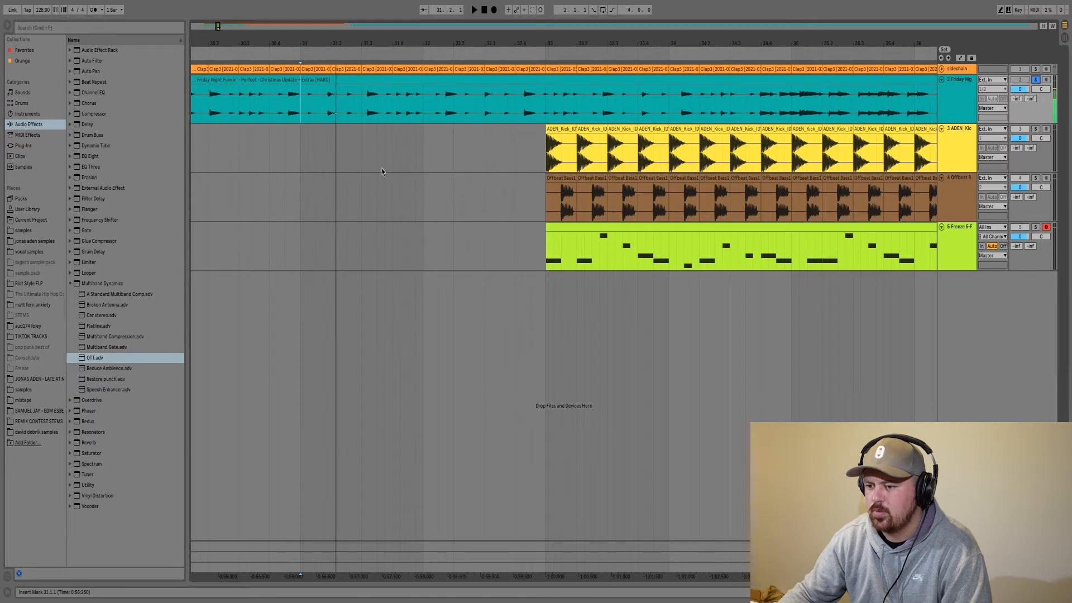
key(space)
key(space)
key(space)
key(space)
key(space)
key(space)
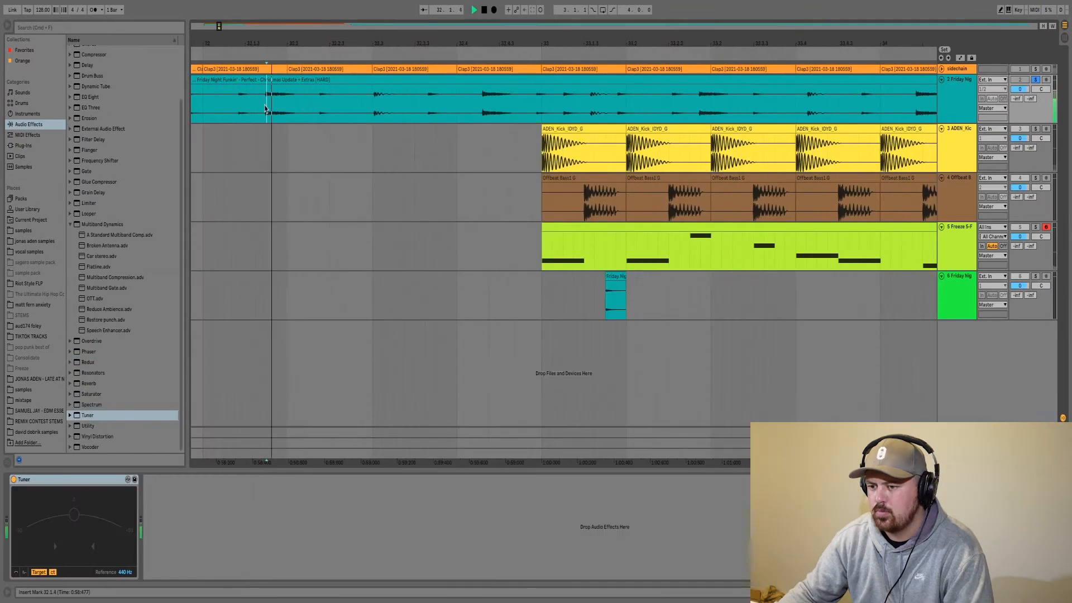
- Copy the original song's slice from 32.1.4 to about 32.2.1 onto the new audio track below the lead
key(space)
key(space)
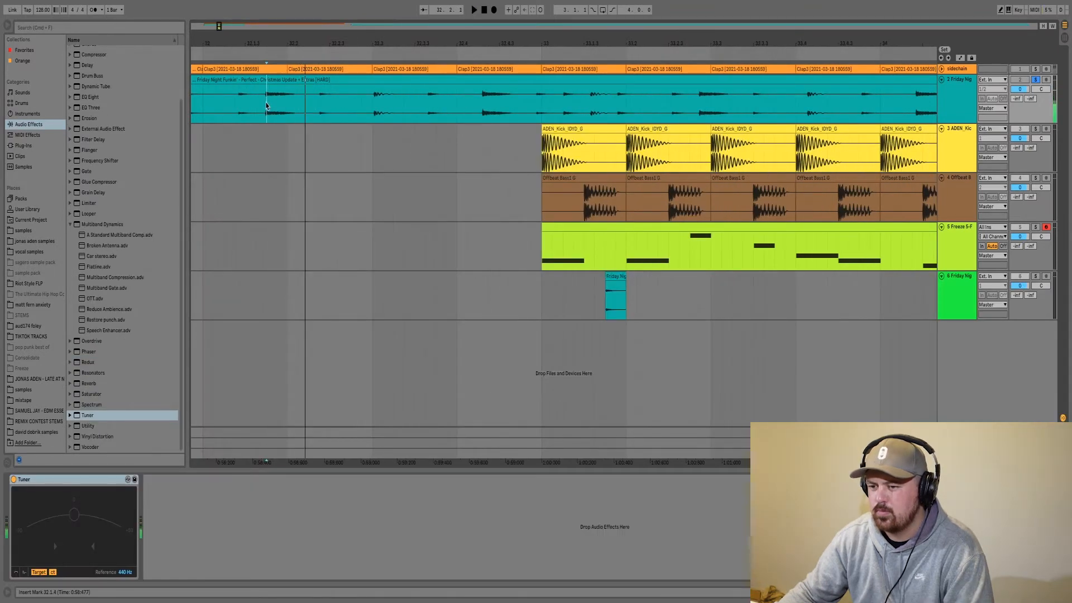
key(space)
drag(266, 106, 293, 104)
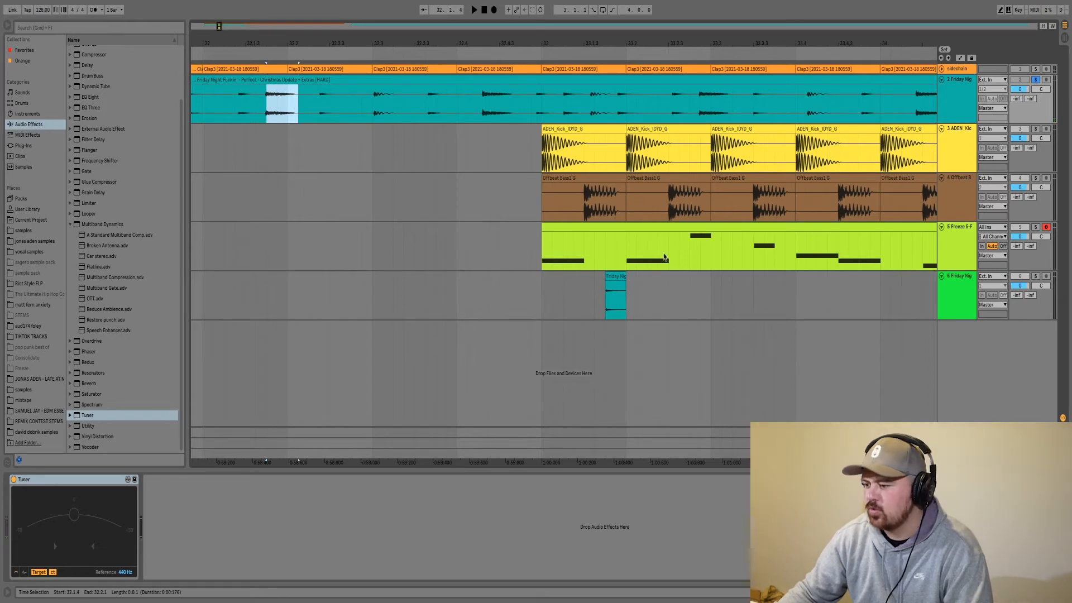
click(615, 277)
- Solo the slice track, add an EQ Eight to it and switch band 1 to a low-cut filter
key(space)
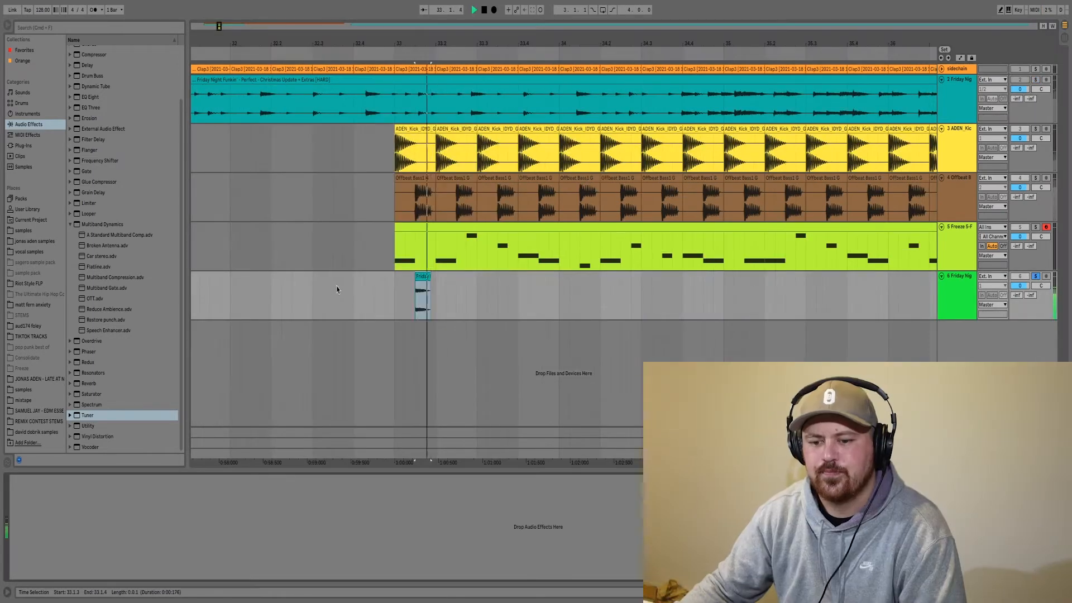
key(space)
key(space)
key(space)
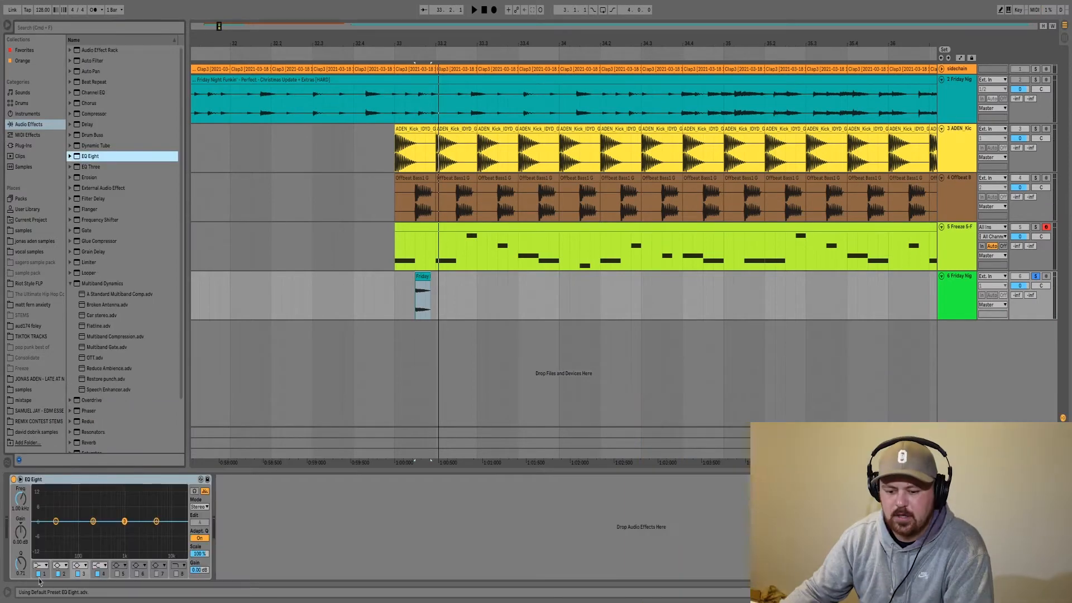
click(41, 565)
key(space)
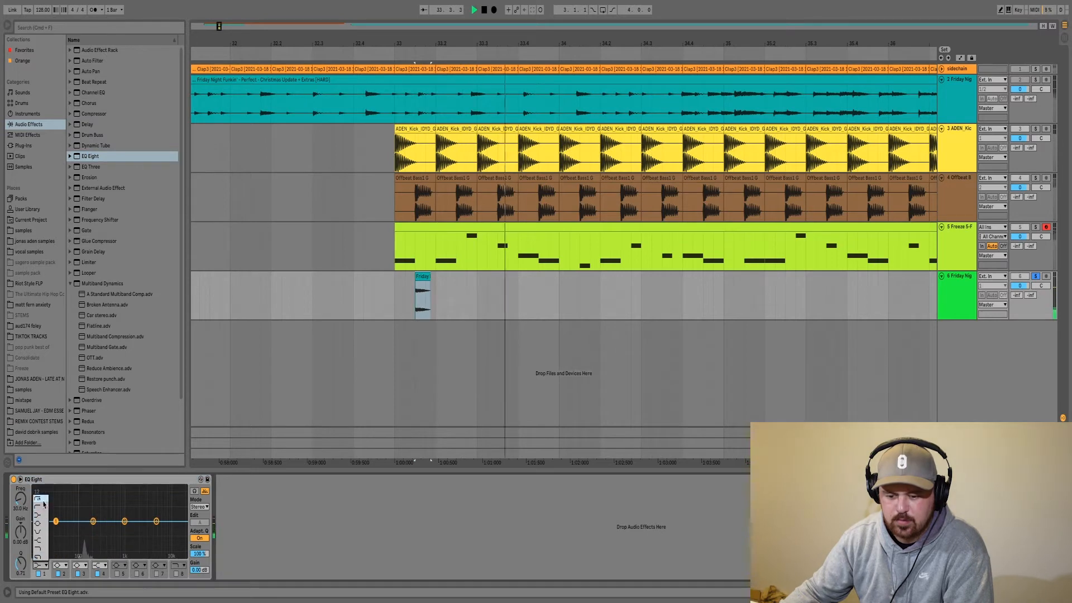
click(43, 500)
- Raise the EQ Eight low-cut frequency to about 800 Hz while repeatedly playing the slice
key(space)
key(space)
key(space)
key(space)
key(space)
key(space)
key(space)
key(space)
key(space)
key(space)
drag(56, 530, 121, 531)
key(space)
key(space)
key(space)
key(space)
key(space)
key(space)
key(space)
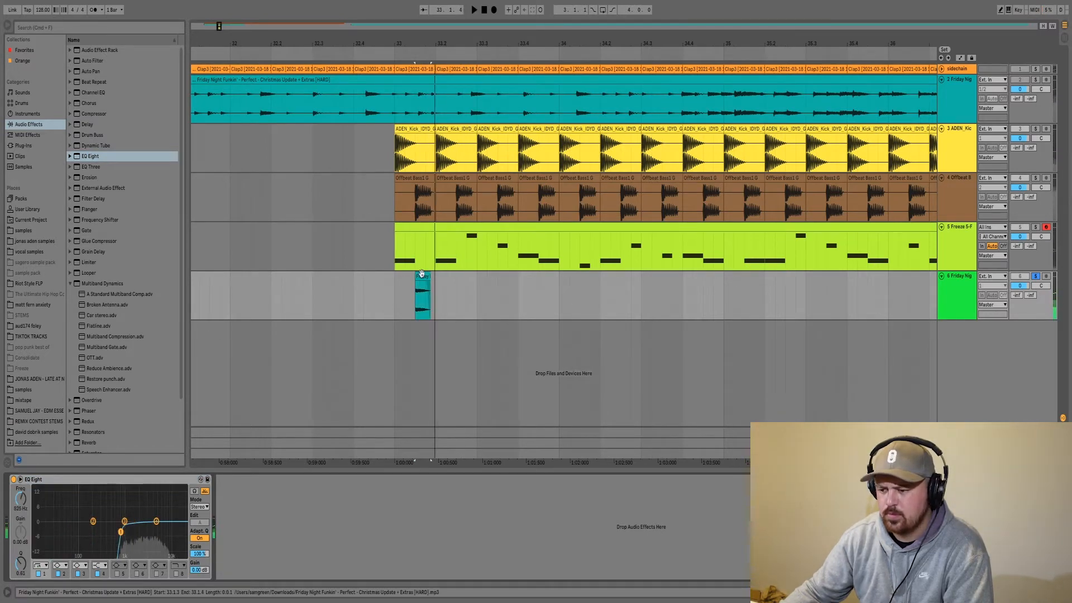
- Raise the slice clip's gain and move the clip to 33.2
double_click(422, 275)
drag(73, 322, 73, 316)
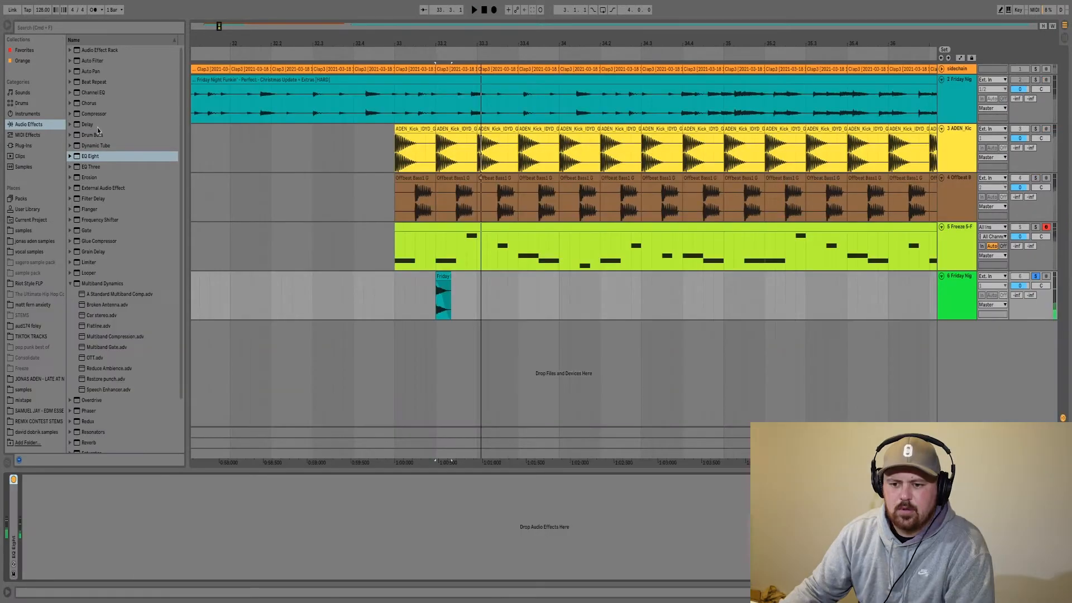
- Add a Drum Buss, the OTT preset and a Reverb after the EQ Eight on the slice track
double_click(94, 135)
key(space)
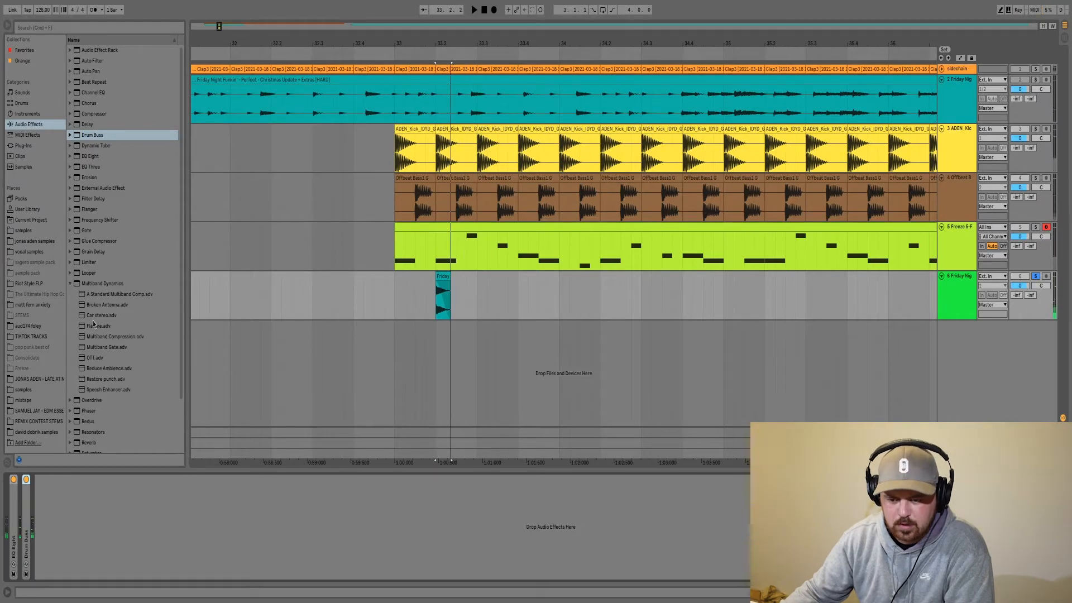
double_click(94, 359)
double_click(123, 476)
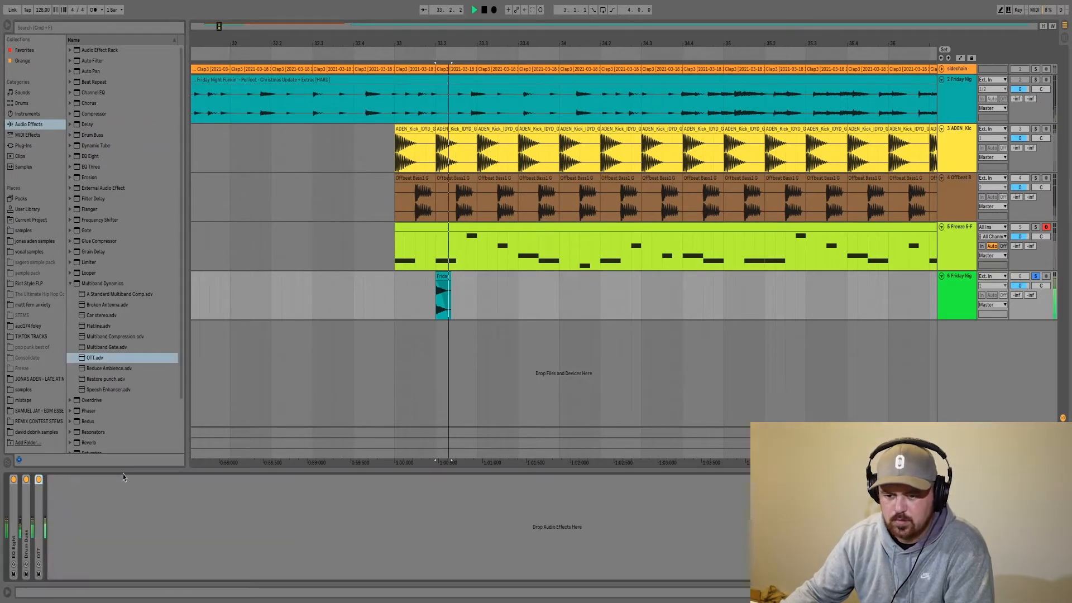
click(75, 284)
double_click(89, 336)
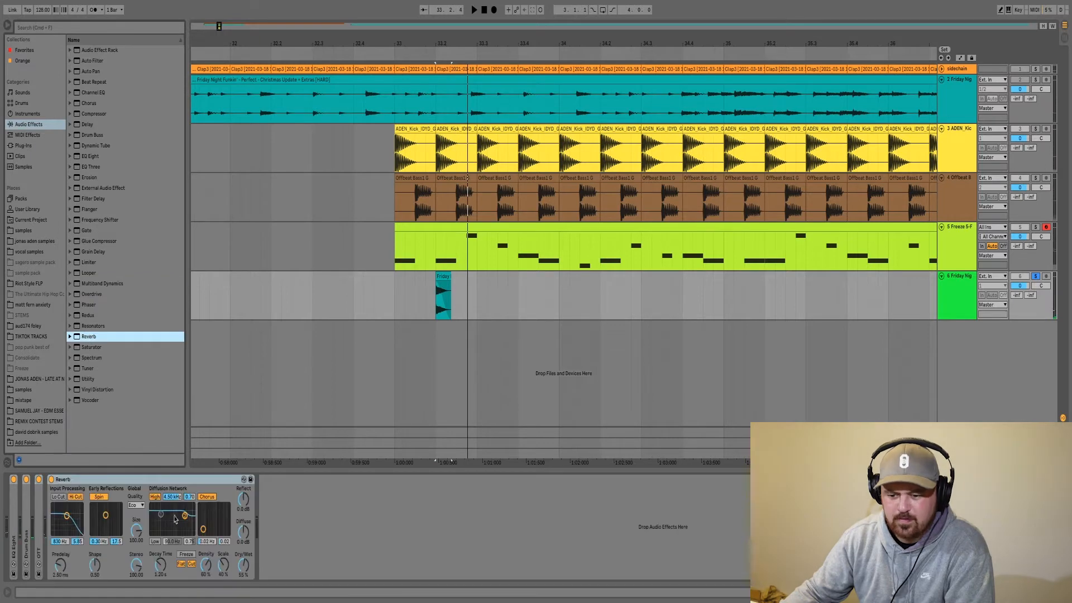
- Add the Saturator preset Warm Up Highs to the end of the slice track's effect chain and collapse the device
click(76, 348)
double_click(115, 432)
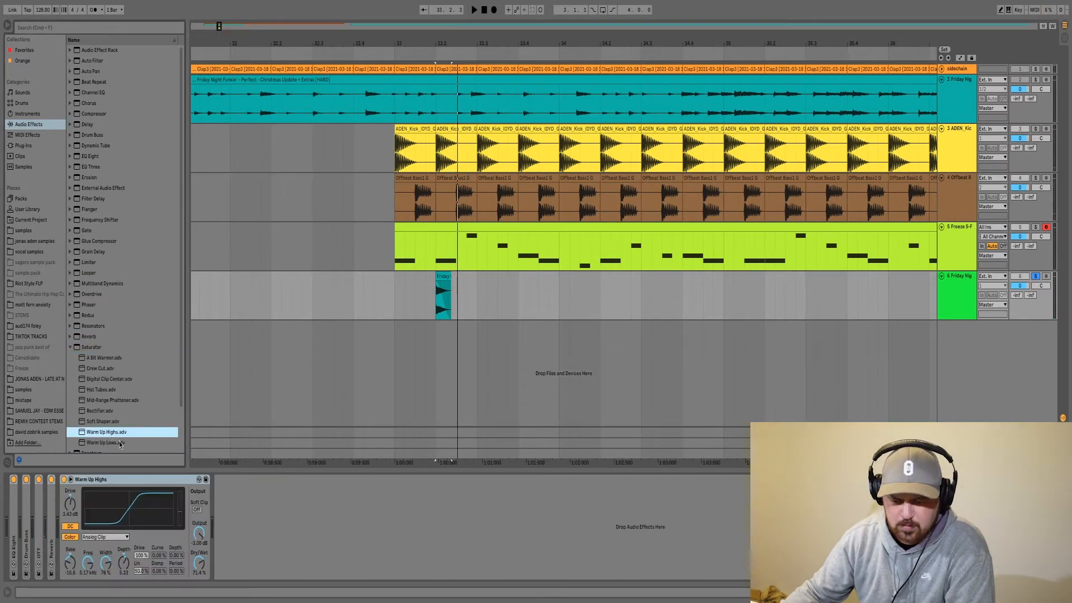
double_click(96, 479)
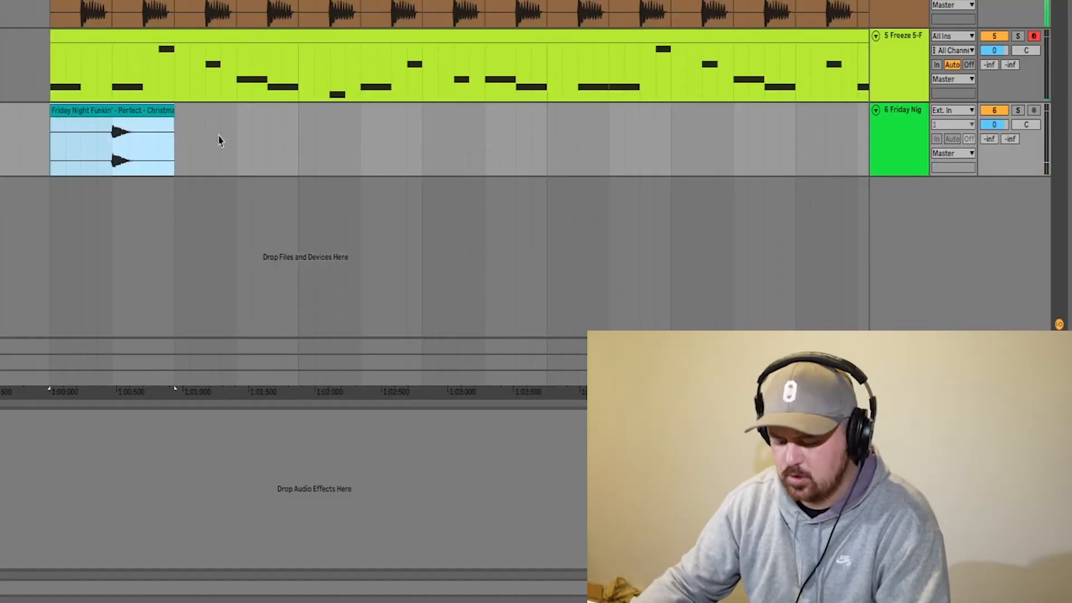
- Repeat the consolidated slice clip along its track from bar 33 and play it with the kick and bass
key(super+d)
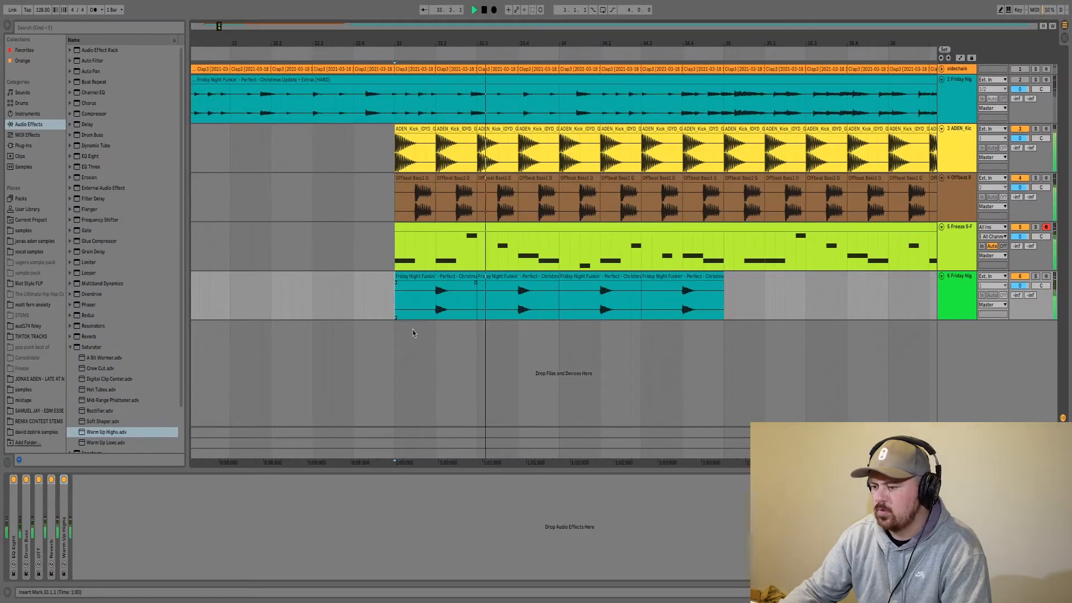
drag(562, 43, 445, 20)
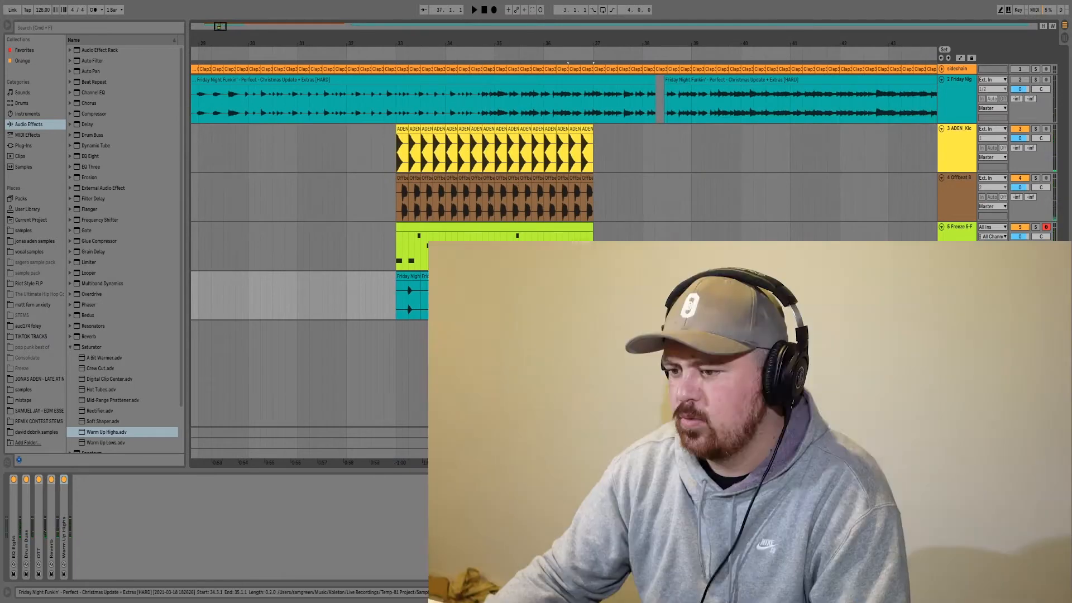
click(398, 297)
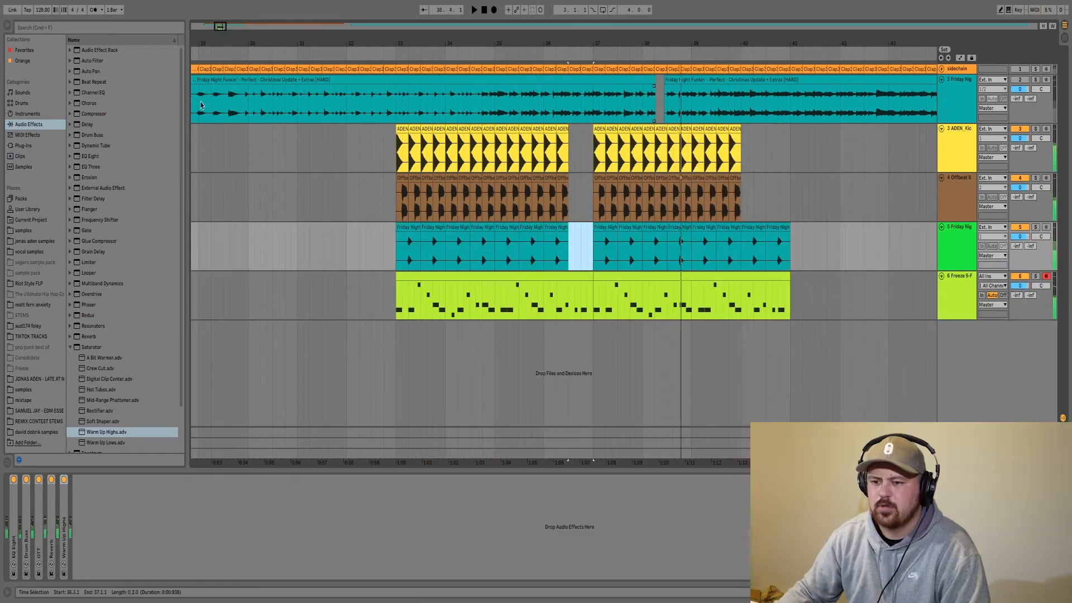
- Copy the short phrase at 30.2.3 to 30.4.1 of the original song onto a new audio track at 33.1.1
click(302, 109)
key(space)
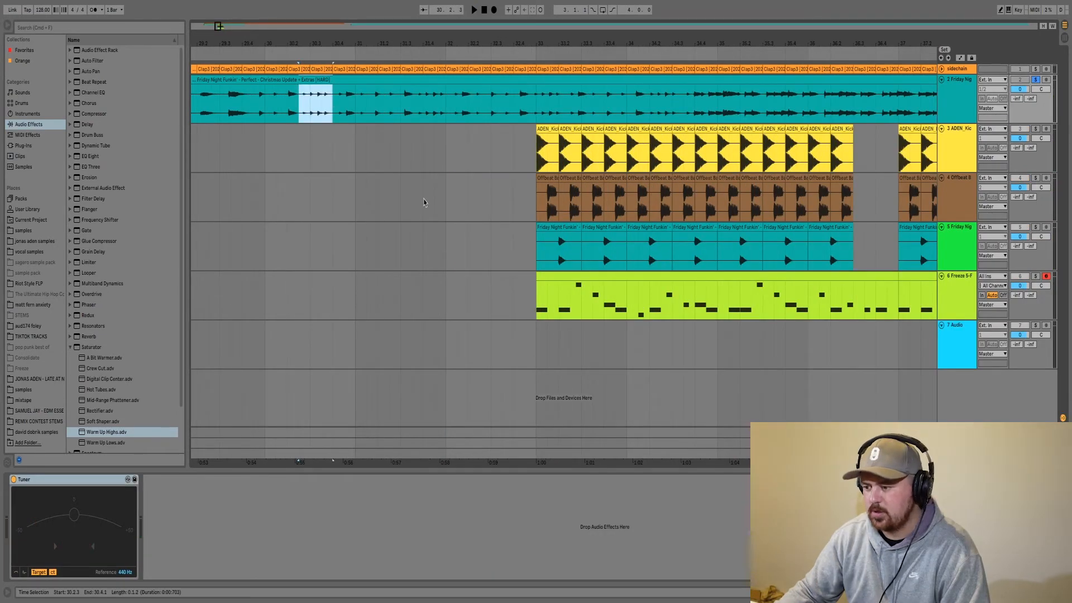
click(539, 354)
key(ctrl+v)
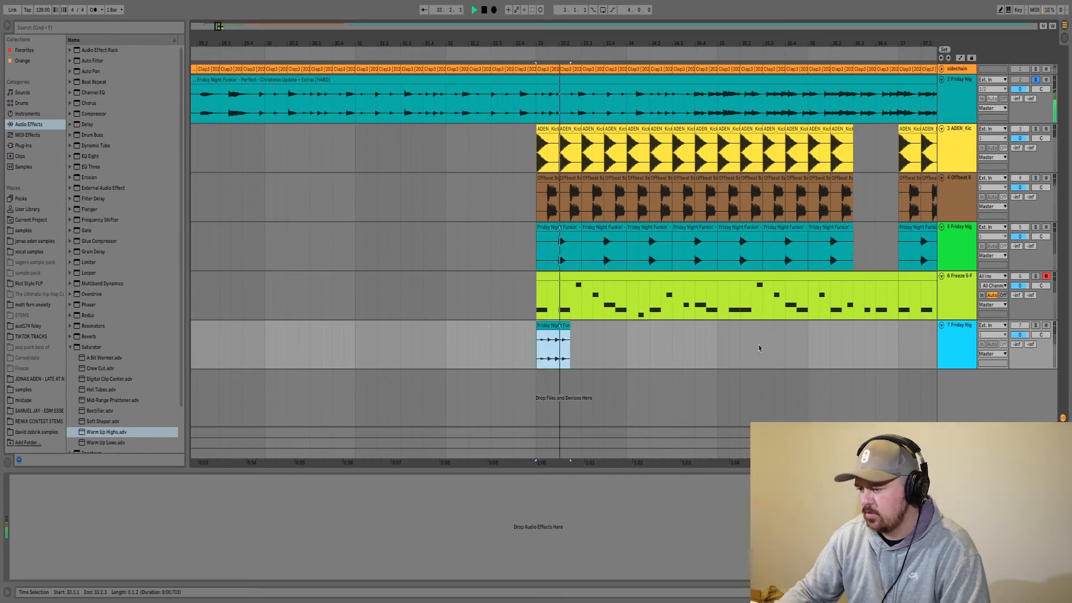
- Solo the new phrase track and play the pasted phrase several times
key(space)
key(s)
key(space)
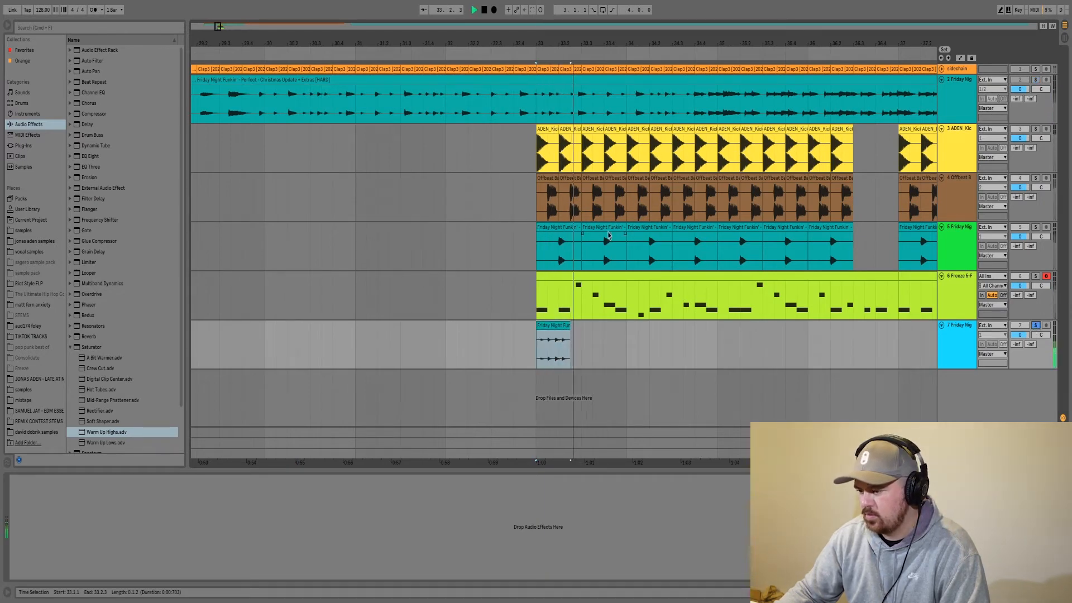
key(space)
key(space)
key(space)
- Adjust the warp markers of the pasted phrase so its hits line up with the beat grid, and play it
drag(311, 336, 837, 336)
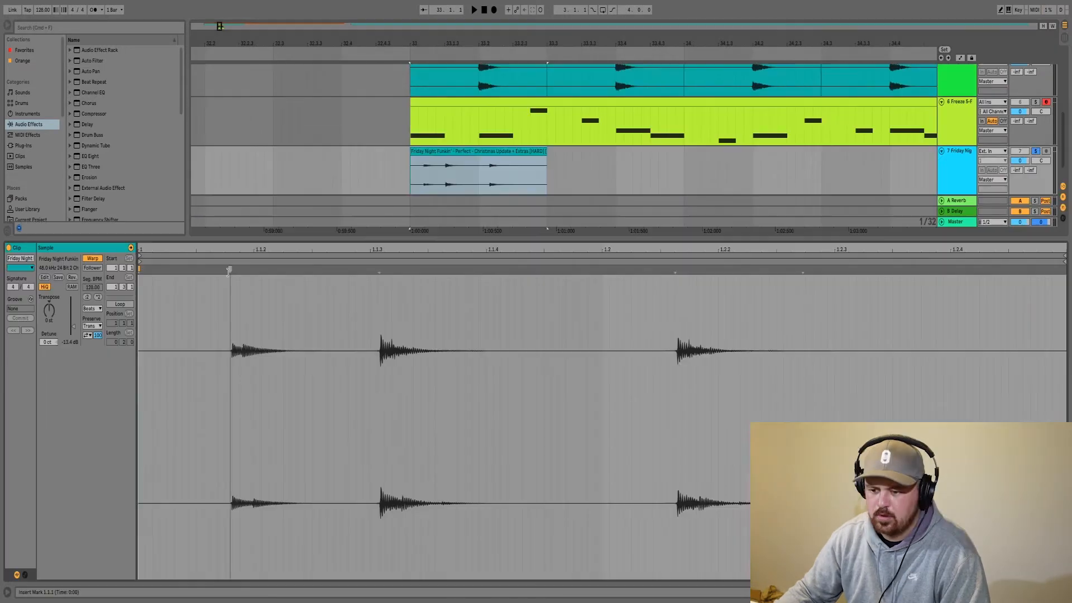
drag(683, 269, 718, 269)
drag(383, 269, 428, 269)
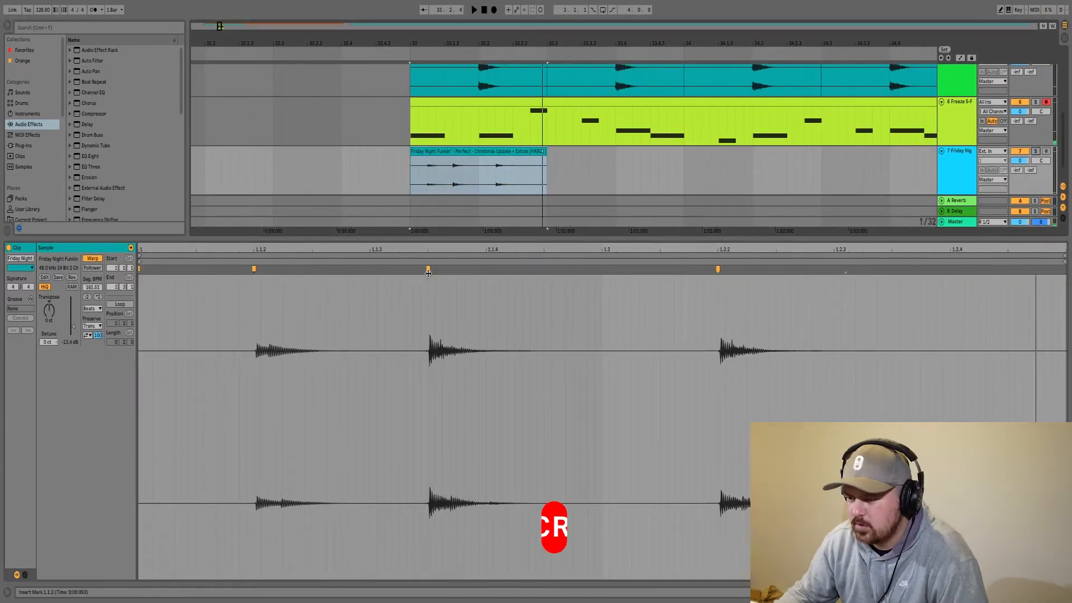
drag(429, 269, 375, 269)
drag(718, 269, 835, 269)
key(space)
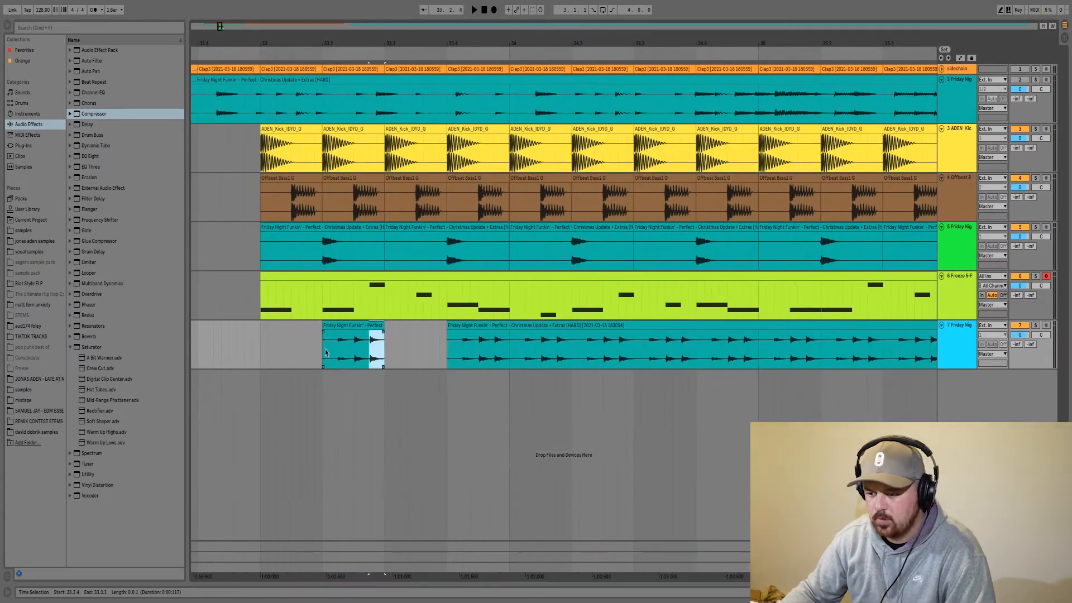
- Duplicate the sixteenth-note hit at 33.2.4 of the phrase three times, then play from 33.1.1
click(260, 345)
drag(371, 352, 384, 352)
key(super+d)
key(super+d)
key(super+d)
click(261, 344)
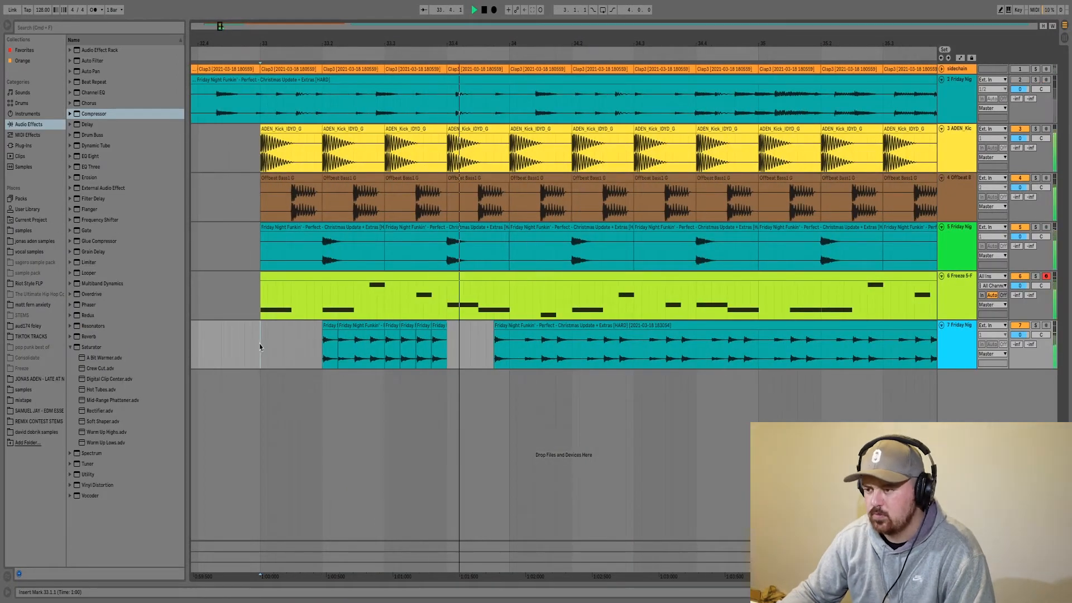
- Remove the leftover phrase clip, extend the repeated hits past 33.4, play the pattern and select it from bar 33
key(Delete)
key(super+d)
key(super+d)
key(super+d)
key(super+d)
click(285, 345)
key(space)
click(289, 341)
key(space)
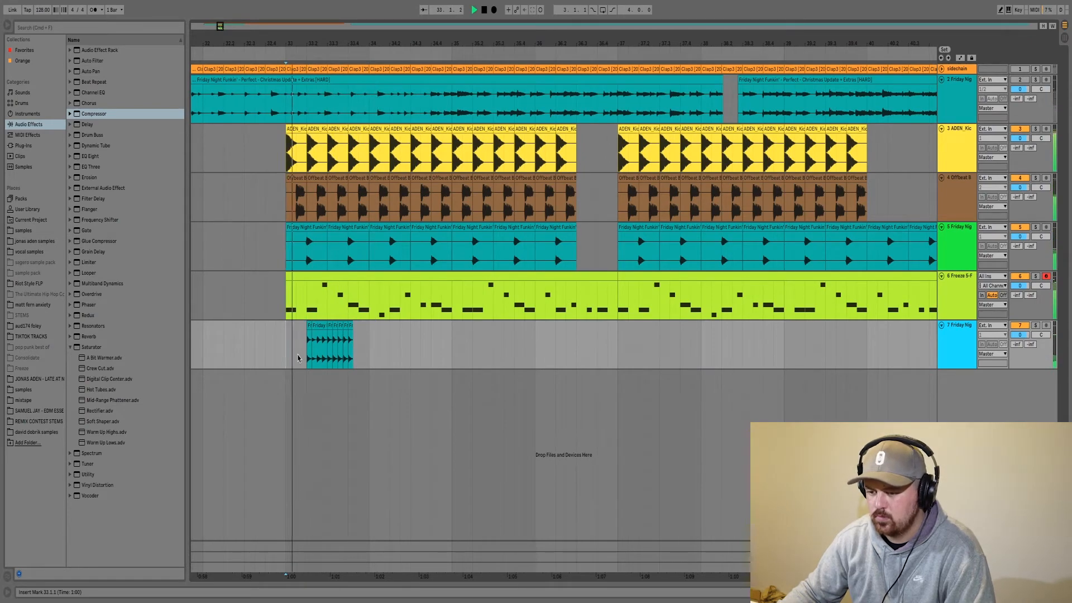
drag(287, 342, 377, 335)
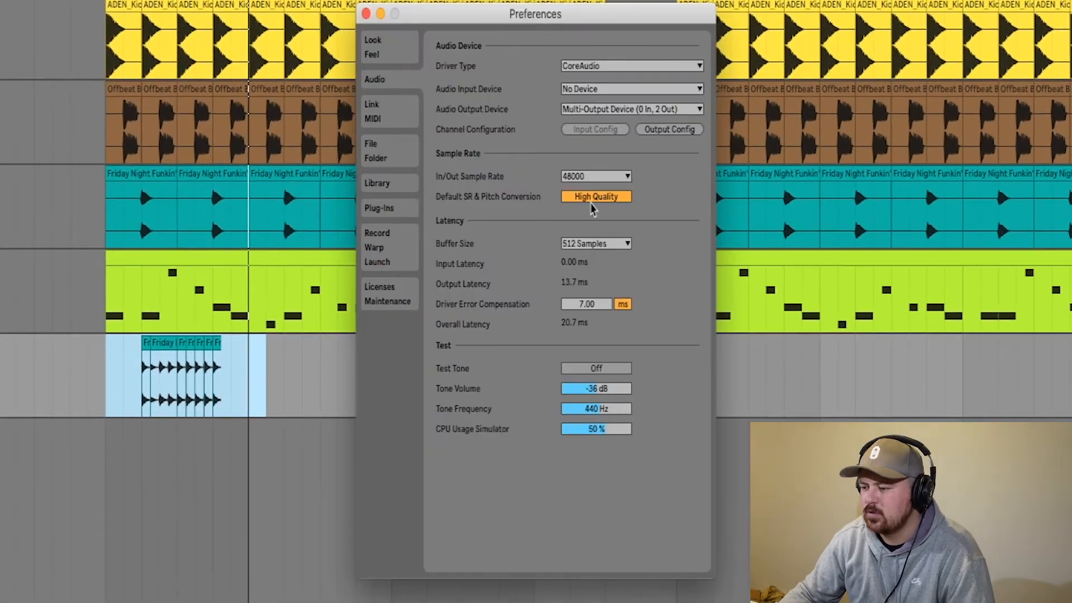
- Set the audio buffer size to 256 samples and close the preferences
click(620, 244)
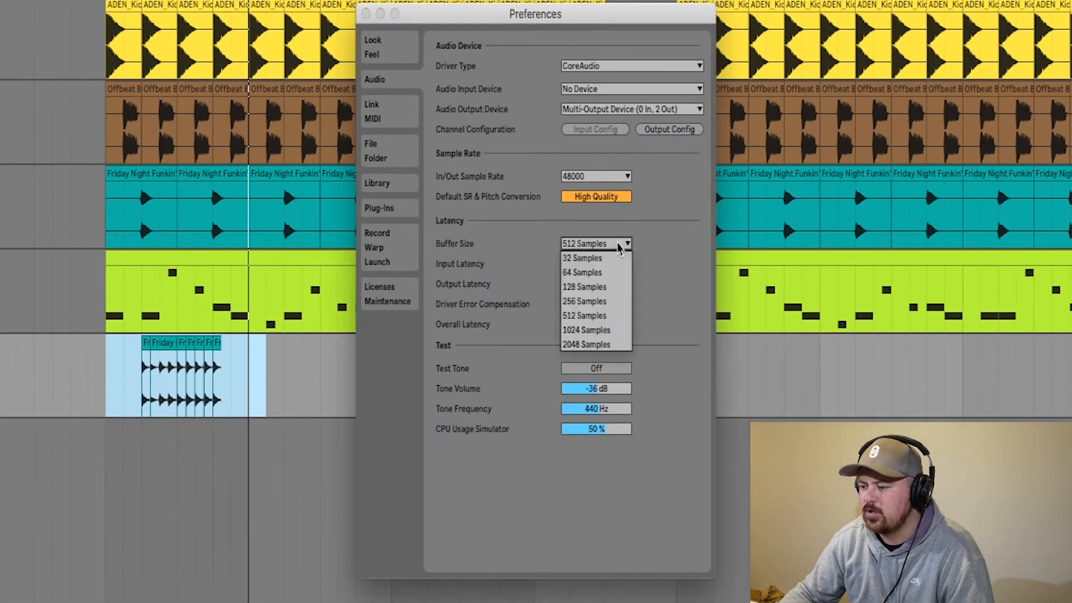
click(596, 301)
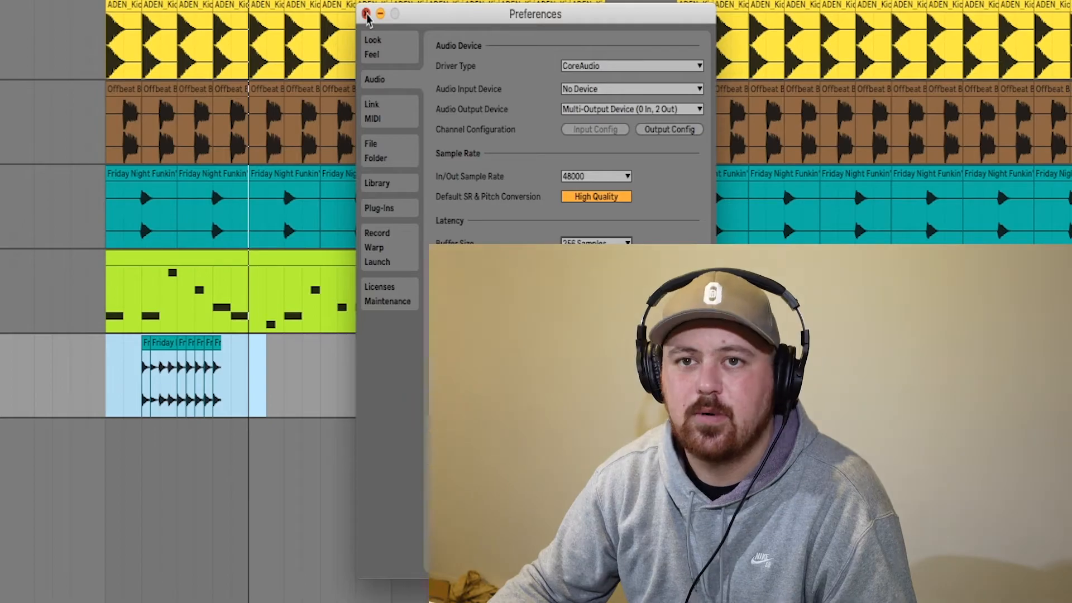
click(366, 14)
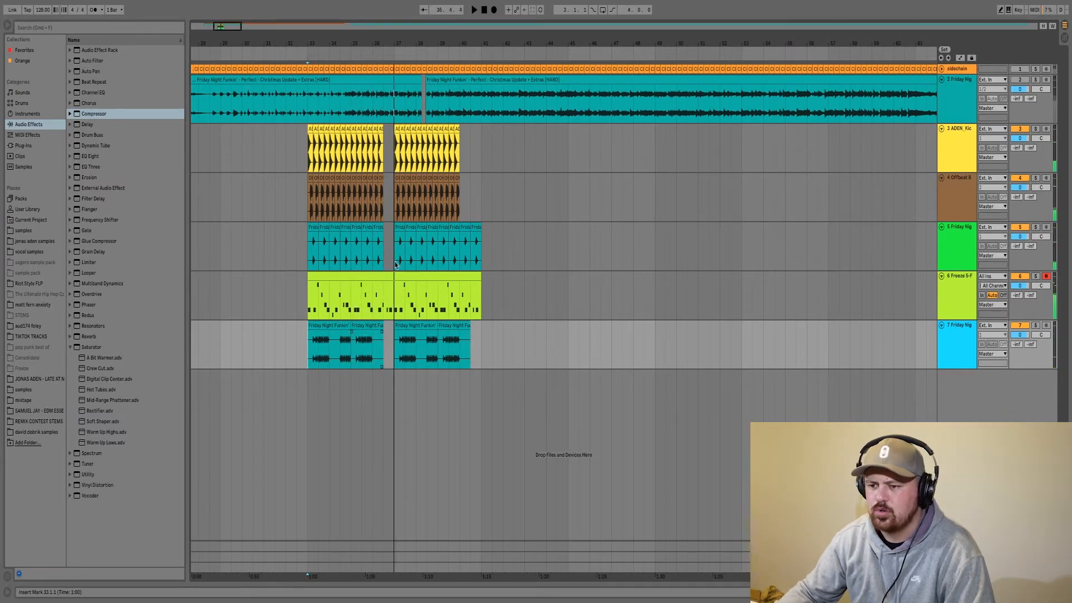
- Solo the original song track and play it from bar 30 to look for another phrase
click(240, 93)
click(1035, 80)
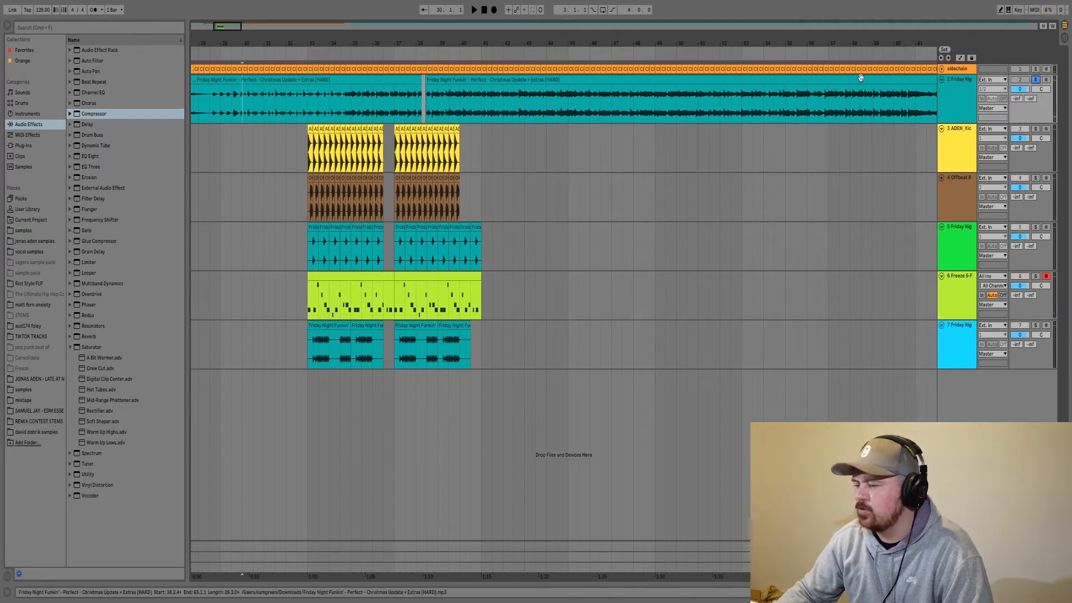
key(space)
drag(224, 40, 303, 43)
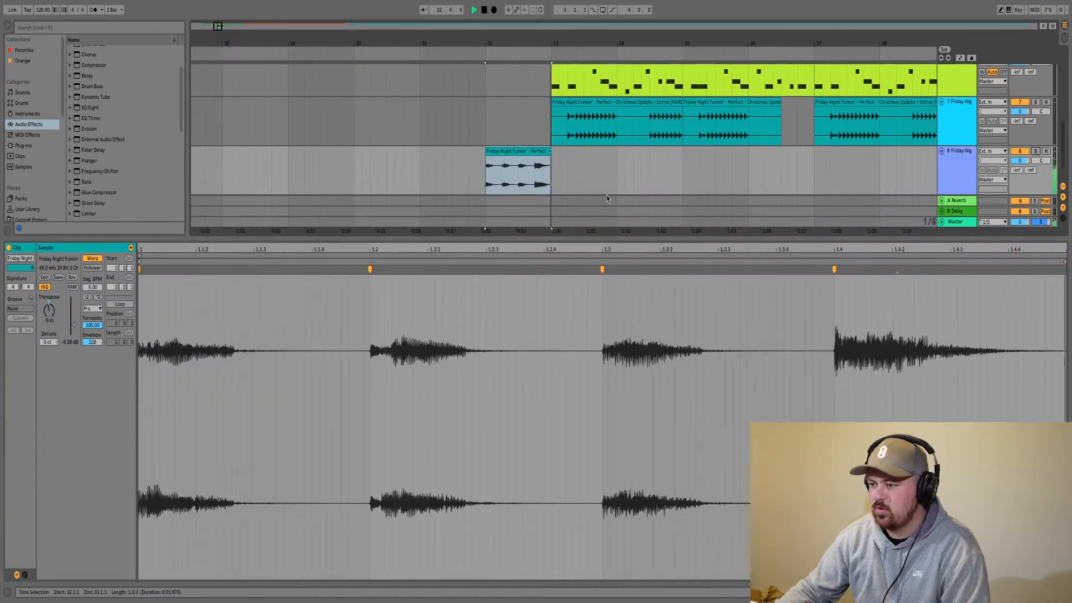
- Listen through the drop following the bar 32 fill and select slice track 5
double_click(565, 237)
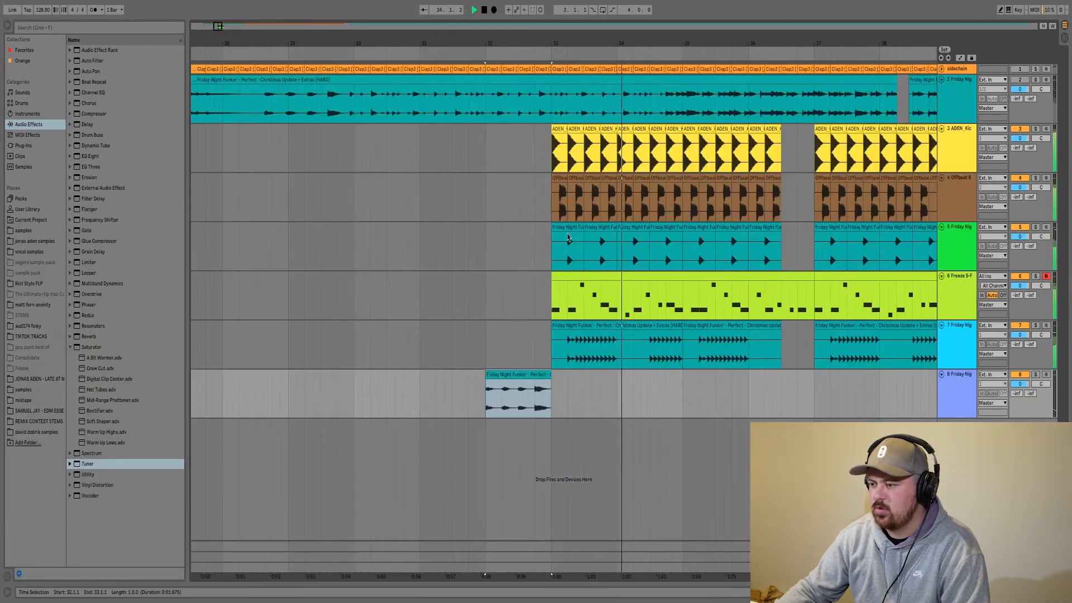
drag(618, 39, 364, 13)
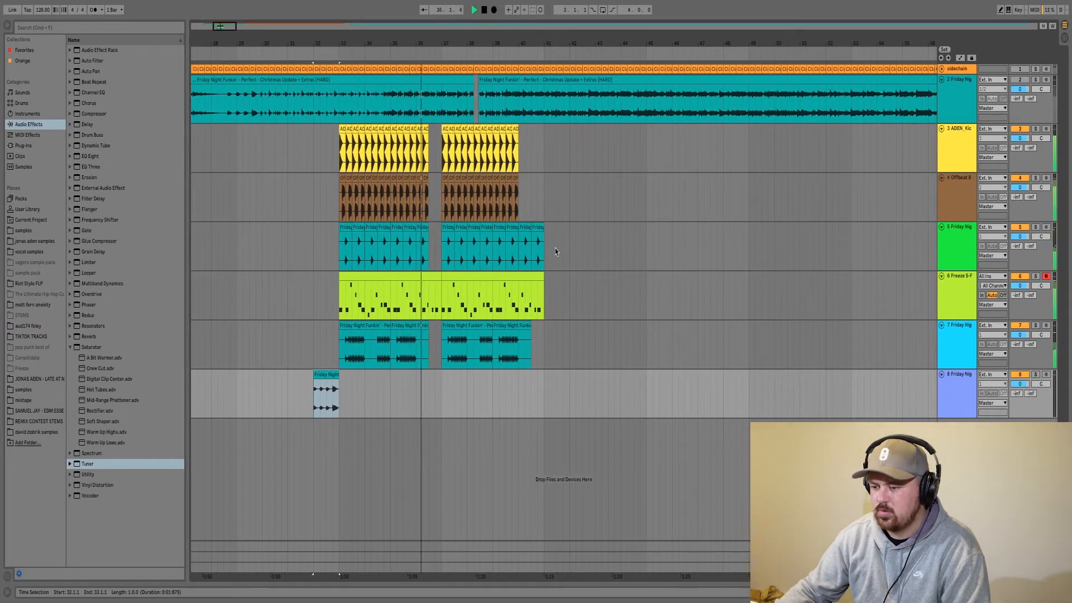
click(958, 249)
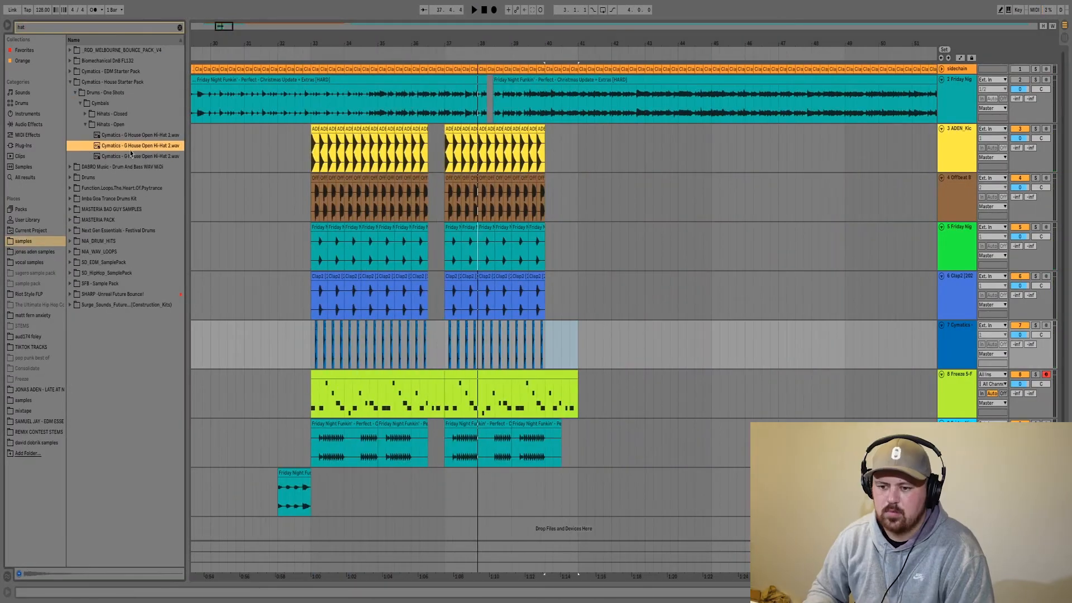
- Duplicate the open hi-hat pattern spanning 33.1.1 to 37.1.1 over the sparser hats from bar 37
key(Up)
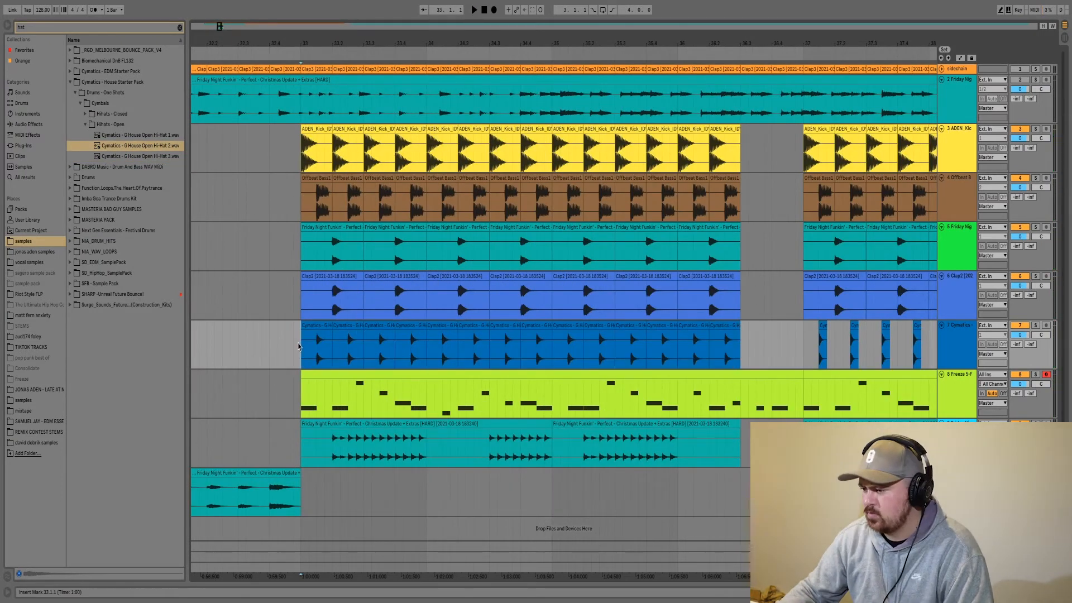
mouse_move(445, 15)
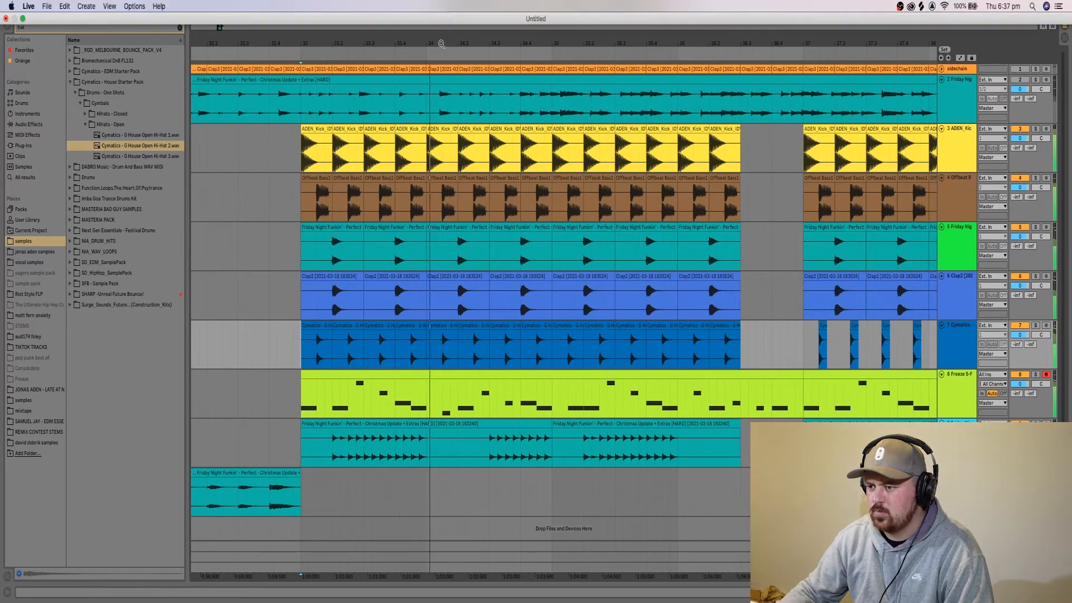
drag(441, 44, 436, 5)
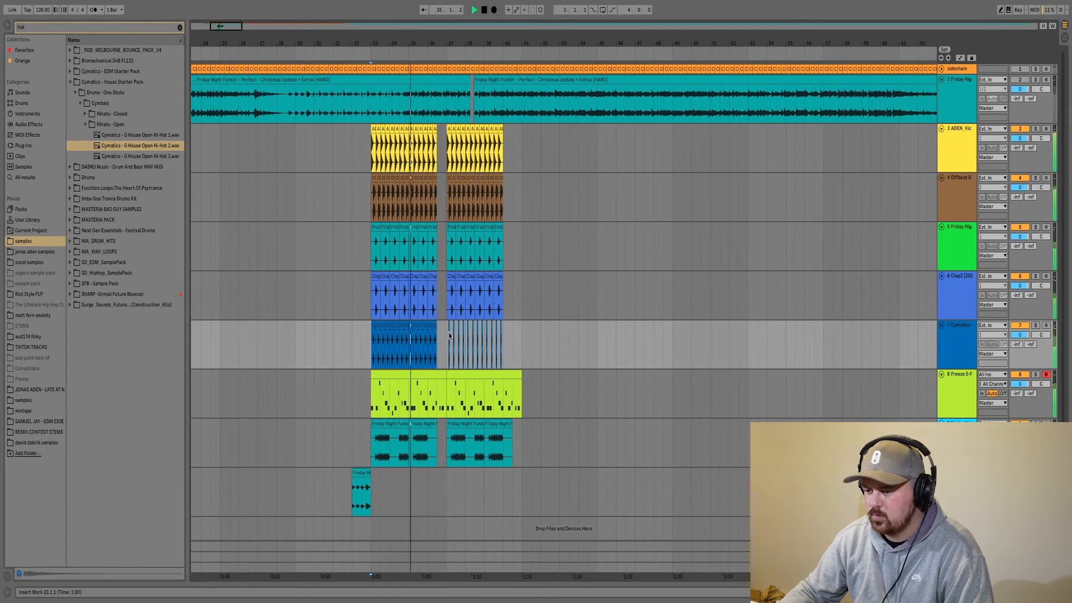
drag(447, 341, 370, 350)
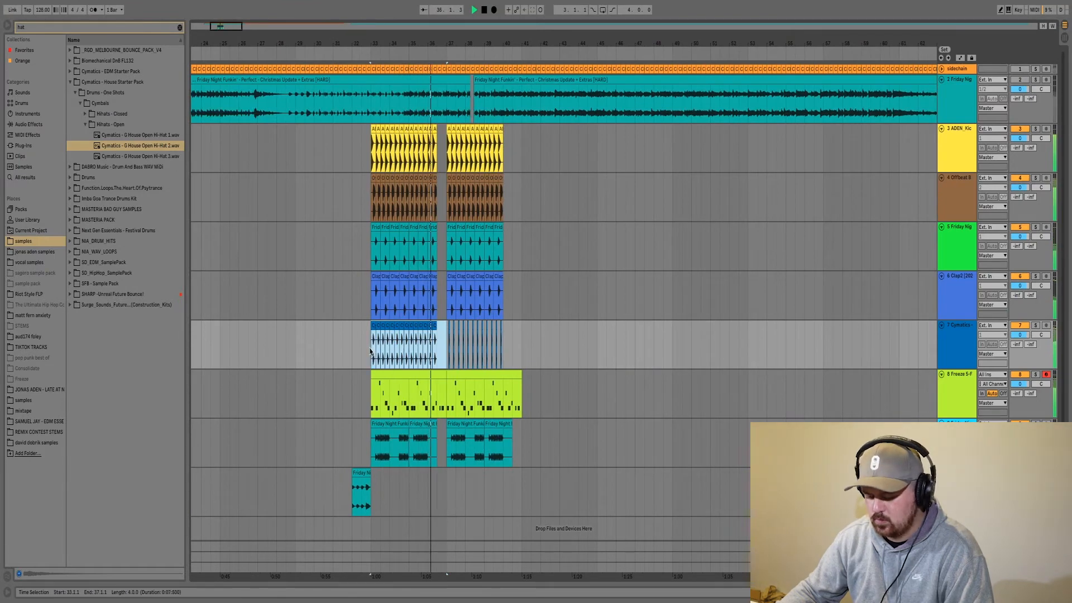
key(super+d)
key(space)
- Show the devices of phrase track 9, clear the browser search and check the phrase's pitch with MTuner
click(387, 424)
double_click(959, 426)
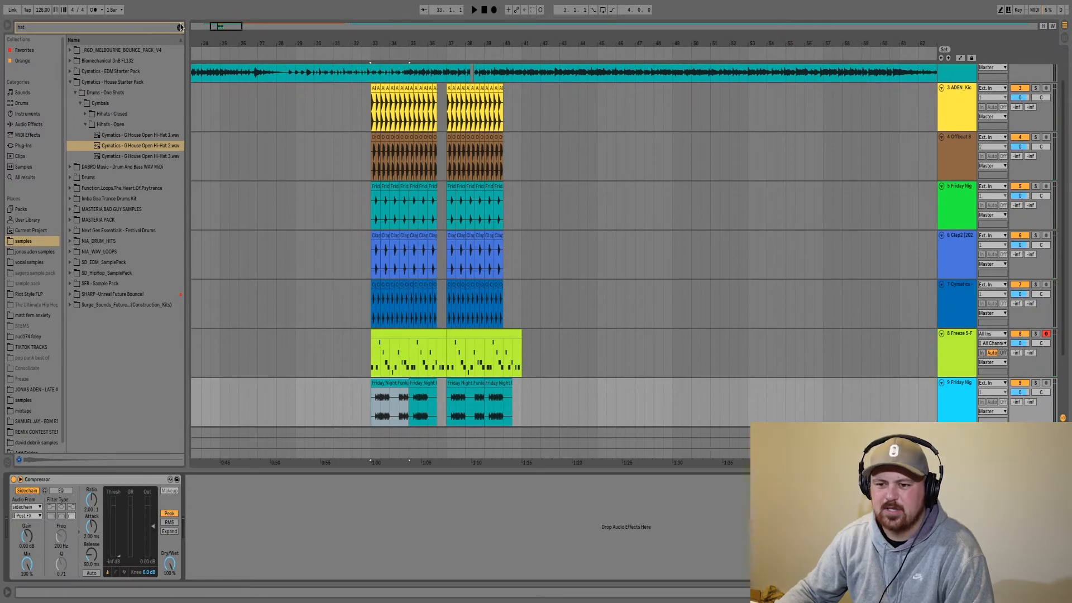
click(180, 26)
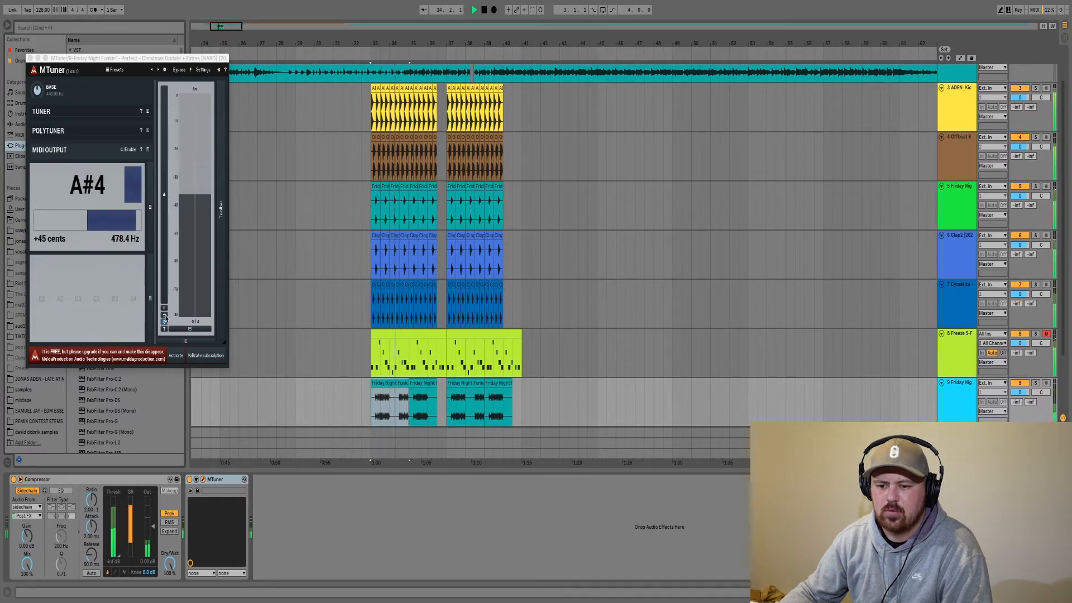
key(space)
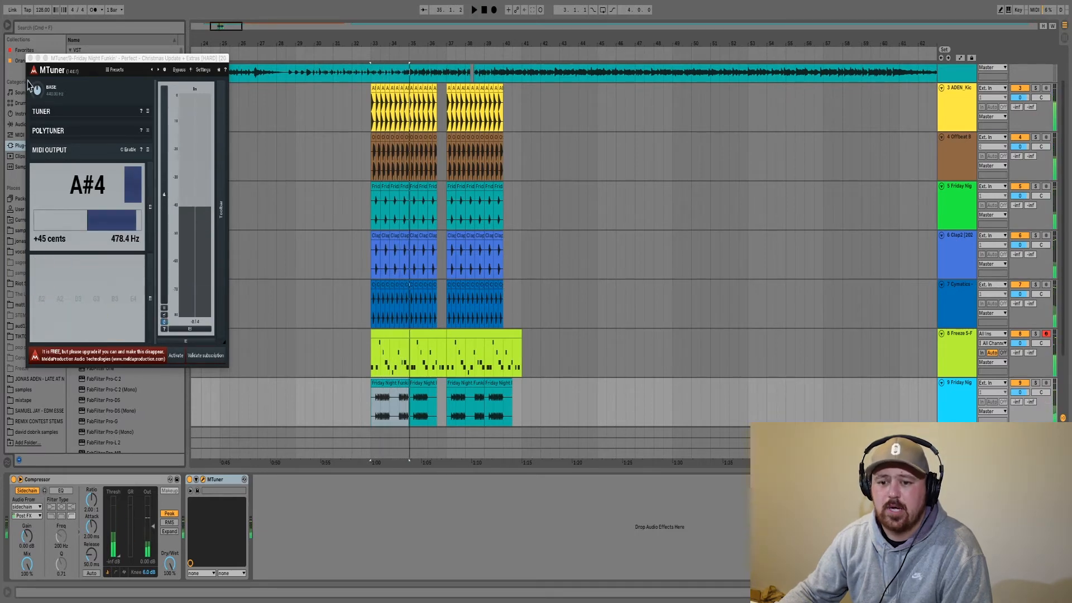
- Transpose the first phrase clip down using MTuner as reference, and solo the Freeze lead track for comparison
key(shift+Tab)
drag(95, 59, 222, 46)
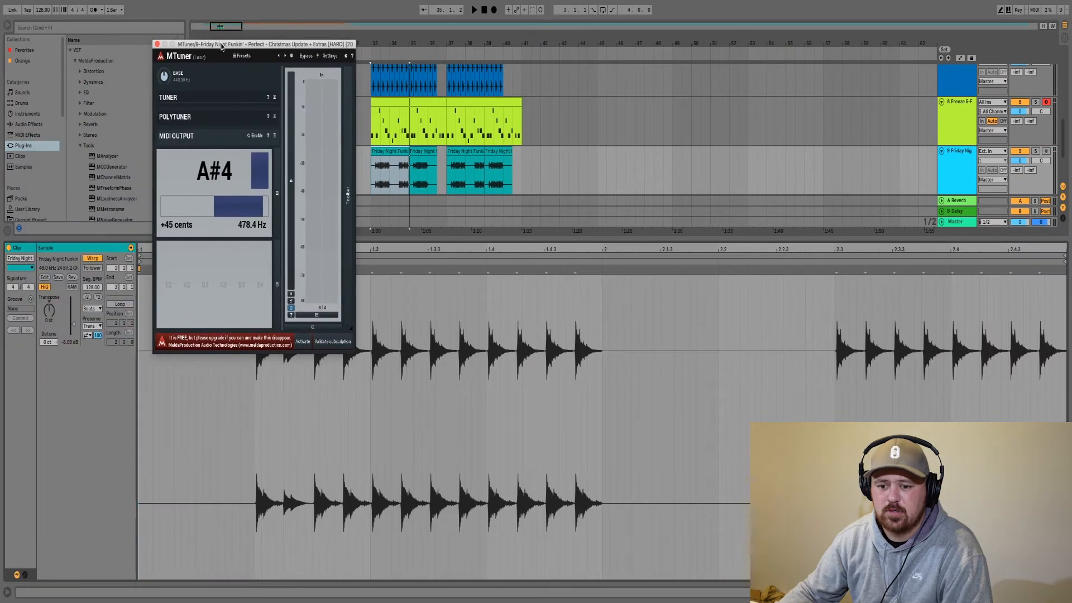
click(49, 315)
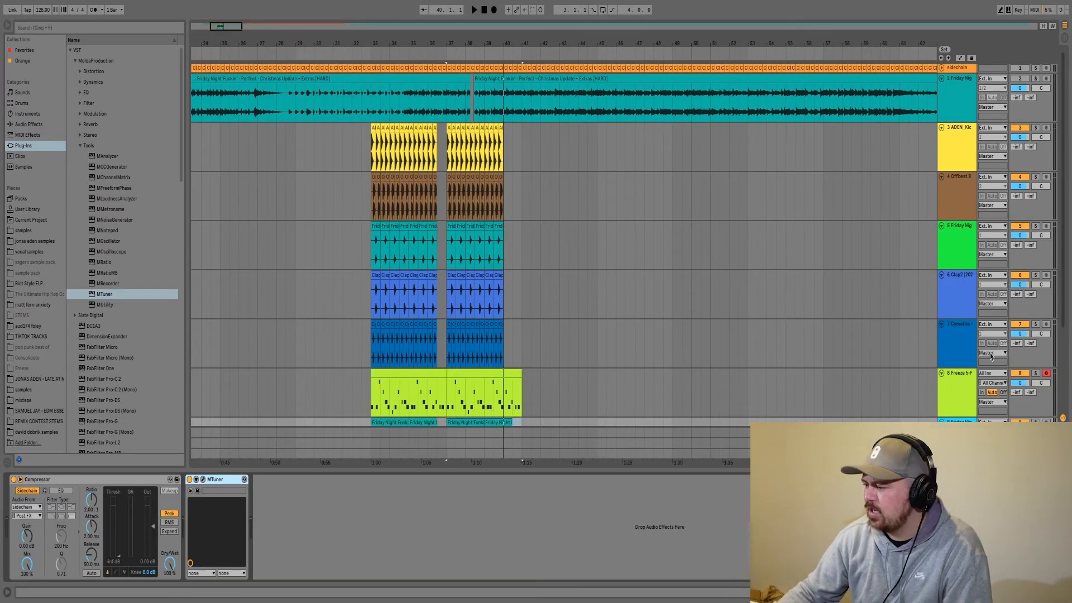
scroll(728, 309, down, 3)
click(1035, 339)
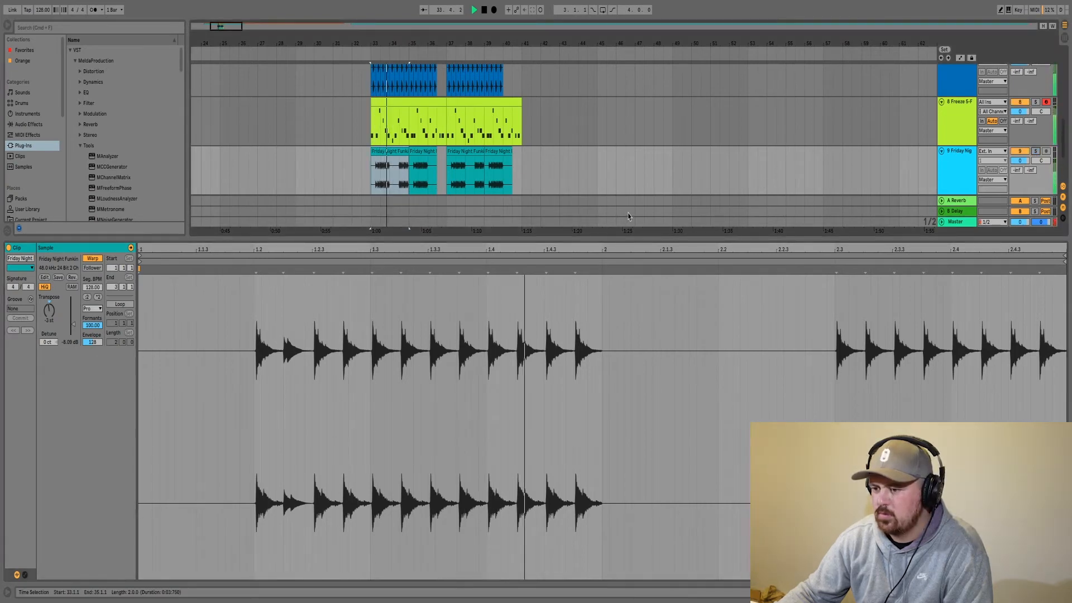
- Duplicate the transposed phrase clip over the remaining ones, trim the copy at the gap before bar 37 and remove MTuner
click(381, 150)
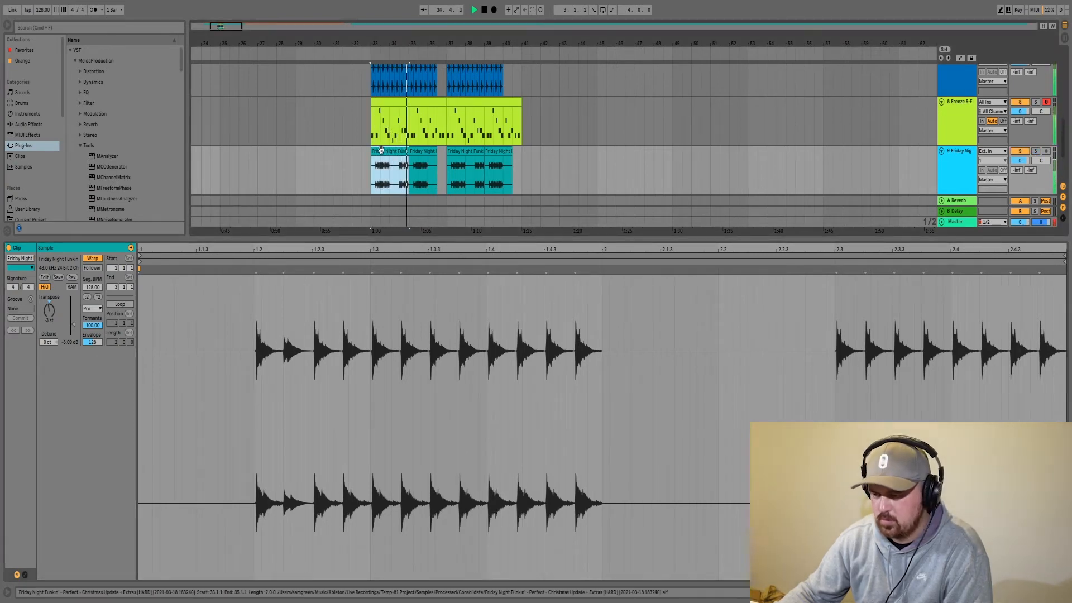
key(super+d)
drag(446, 152, 437, 151)
click(447, 160)
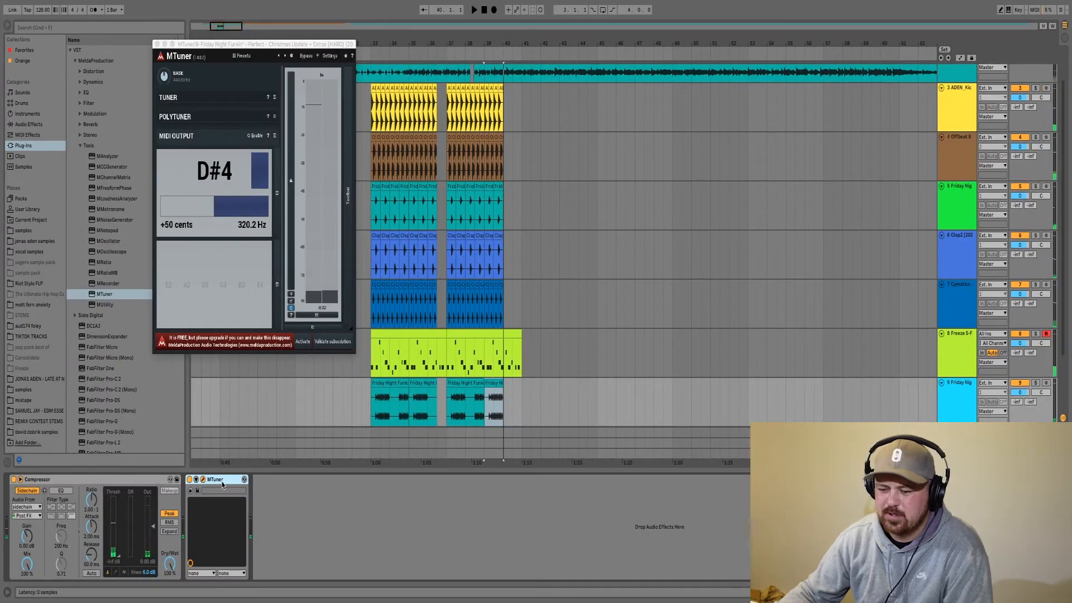
key(BackSpace)
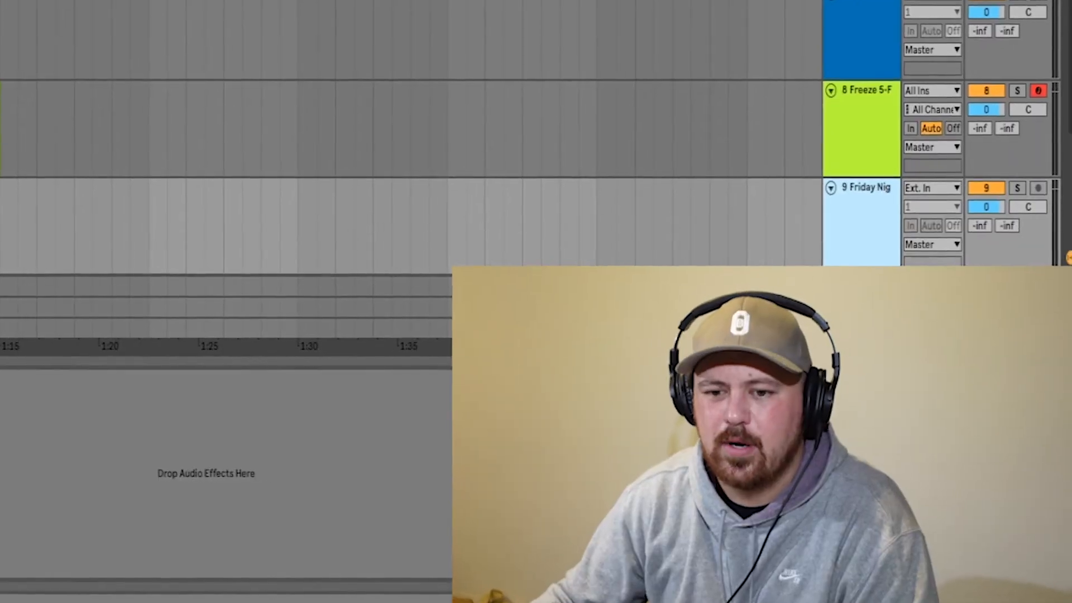
- Insert EQ Eight before the Compressor on phrase track 9, set its first band to a low cut at 30 Hz and fold the device
click(28, 124)
click(91, 157)
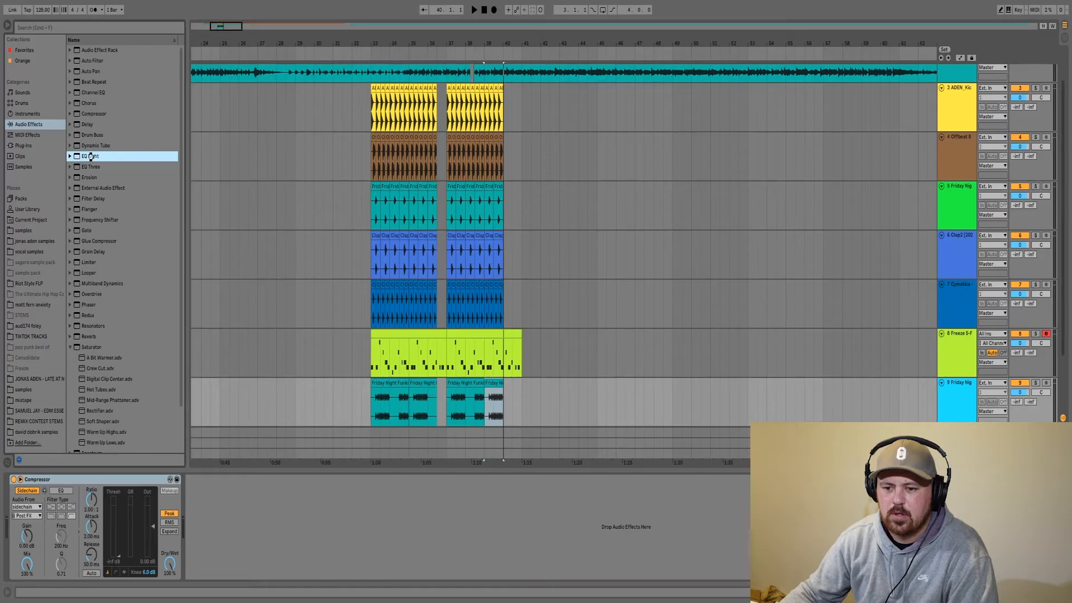
drag(91, 157, 33, 525)
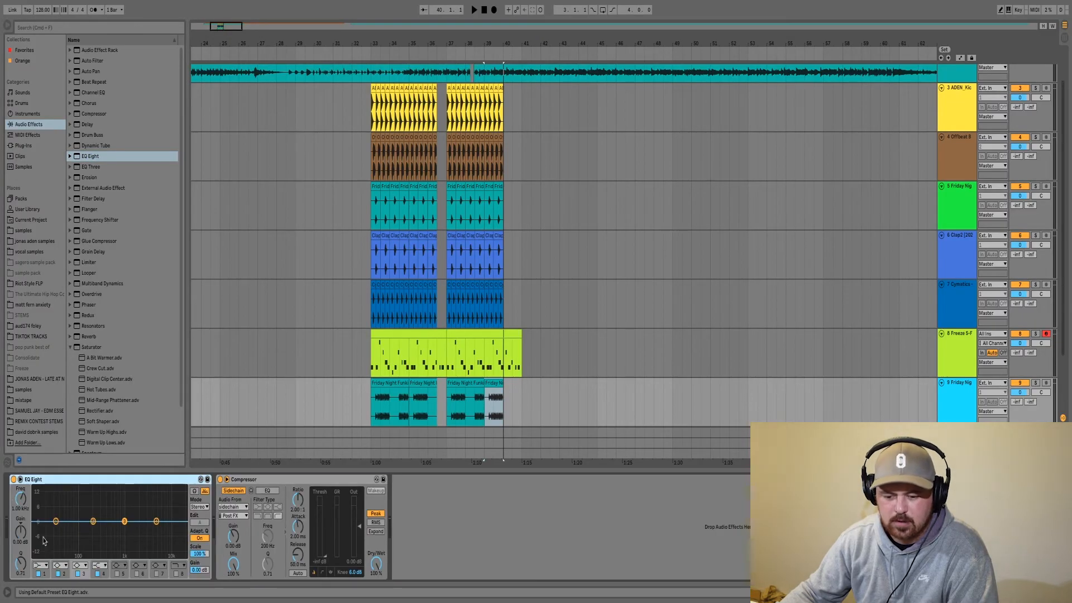
click(37, 566)
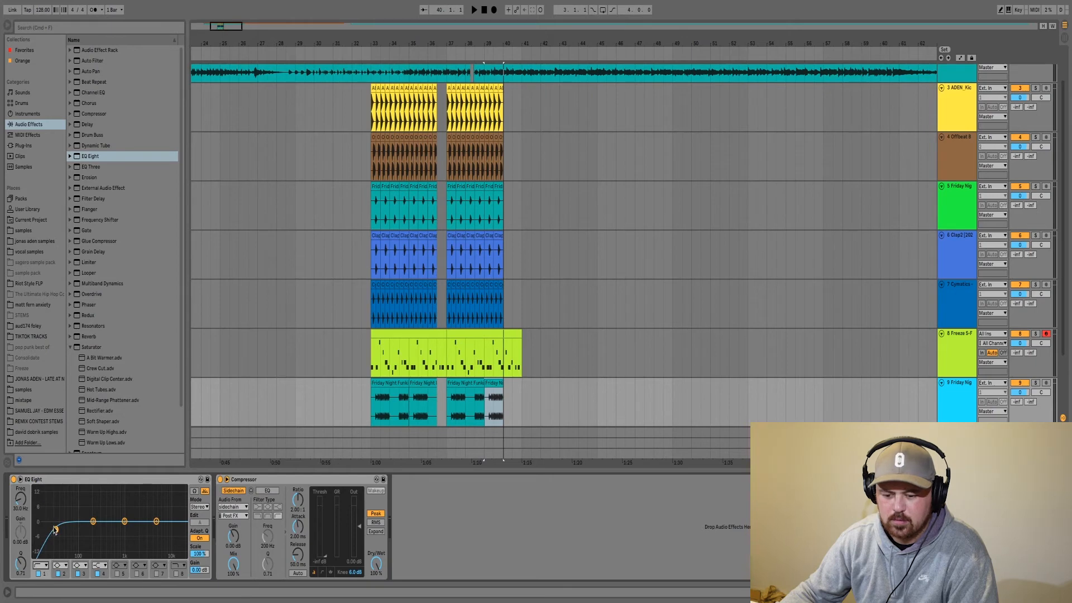
double_click(82, 483)
- Add Reverb to phrase track 9, place it between EQ Eight and the Compressor, and play the phrase
scroll(121, 334, down, 3)
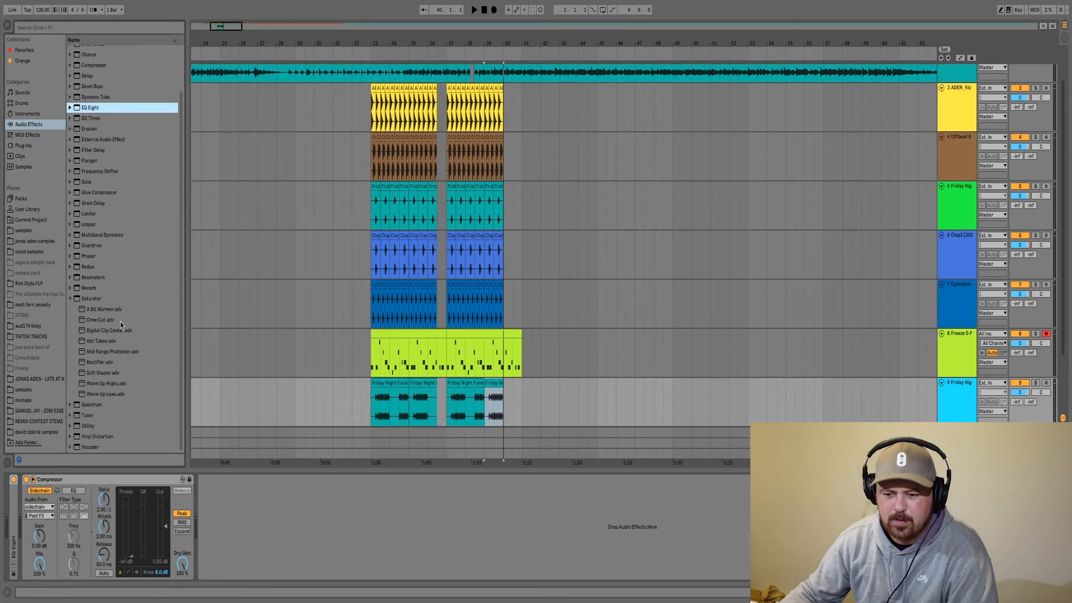
click(70, 300)
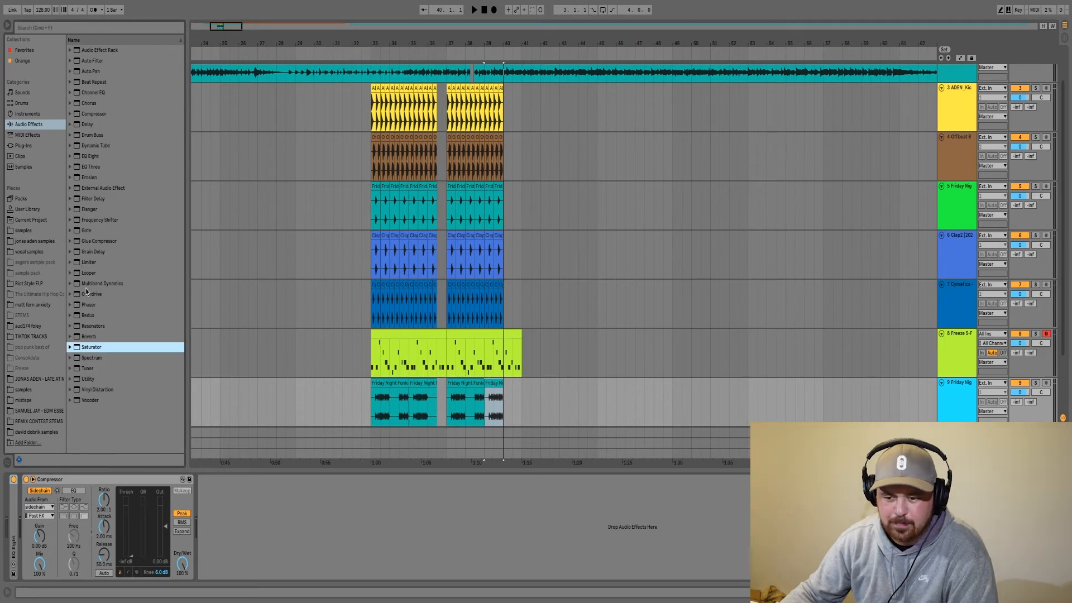
double_click(87, 336)
key(space)
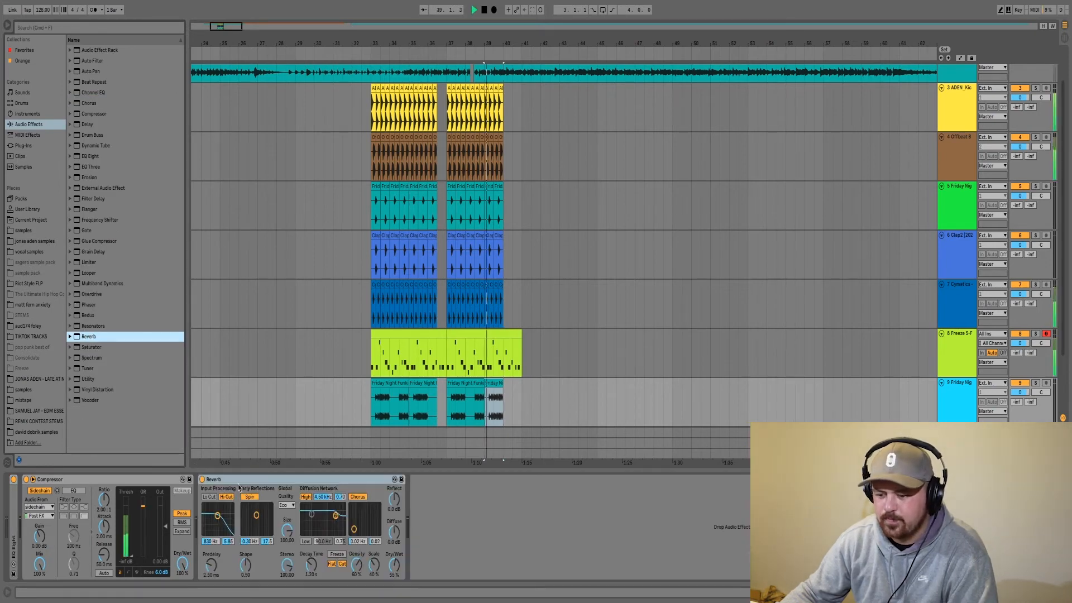
drag(223, 479, 26, 509)
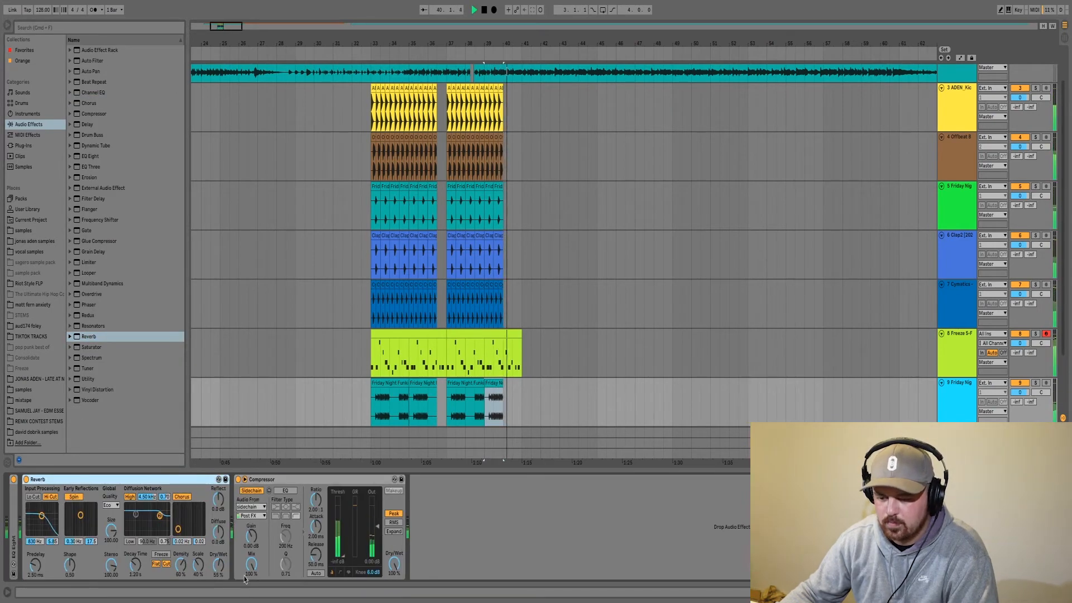
click(383, 391)
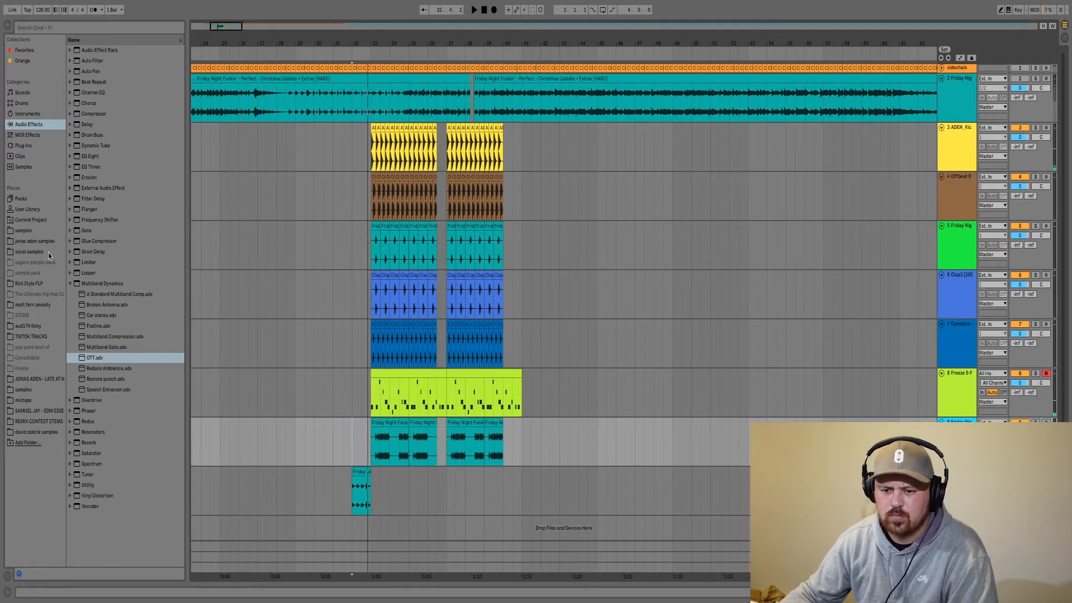
- Search the samples folder for "fill", place the SFBO Fill 08 128BPM sample on a new track at 32.1.1 and play from there
click(40, 28)
text(fill)
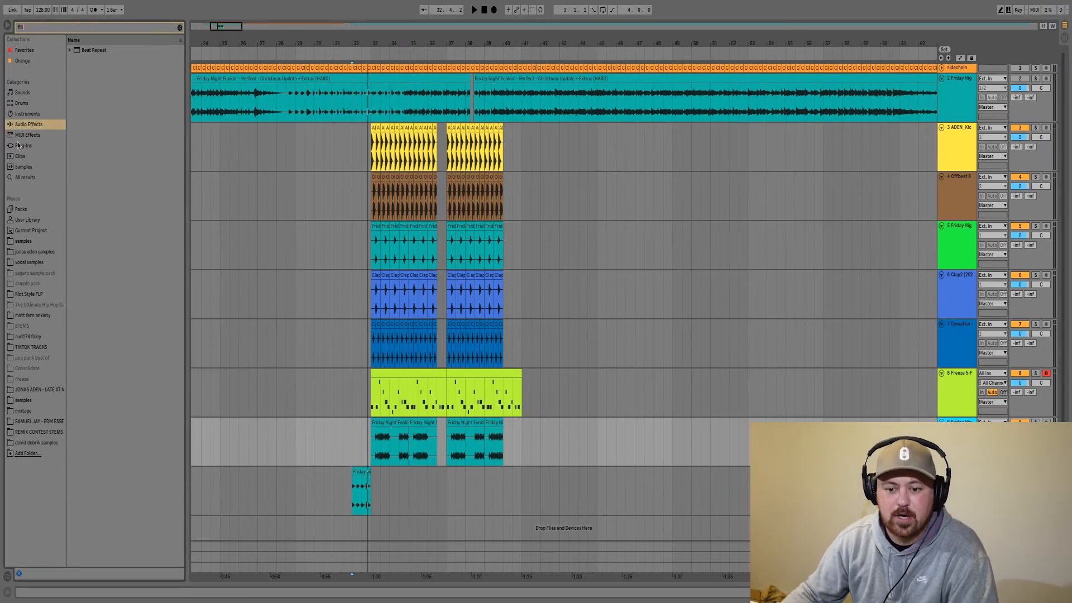
click(29, 241)
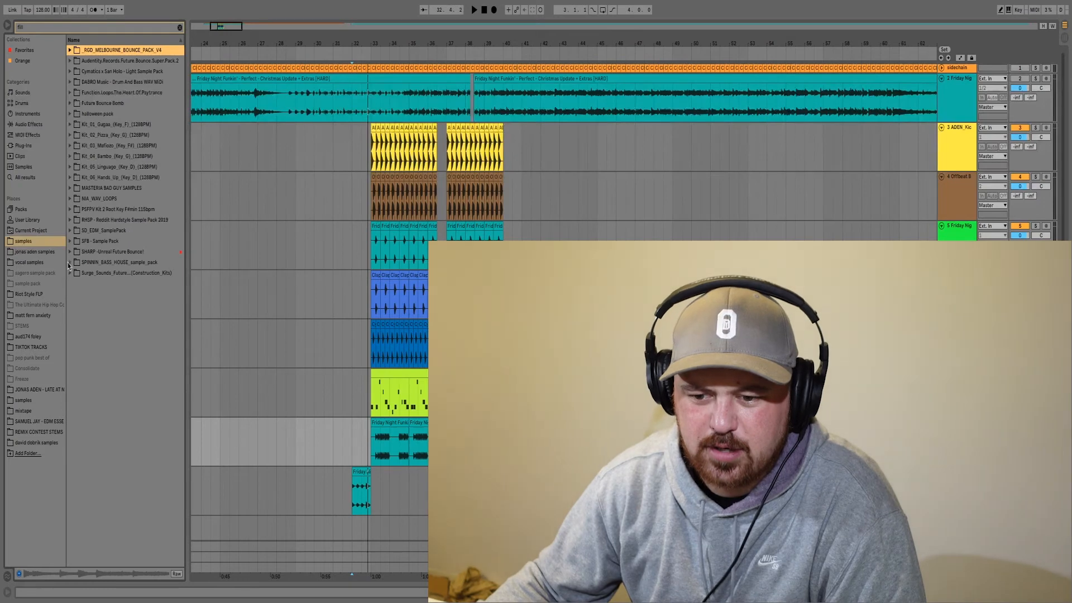
click(71, 269)
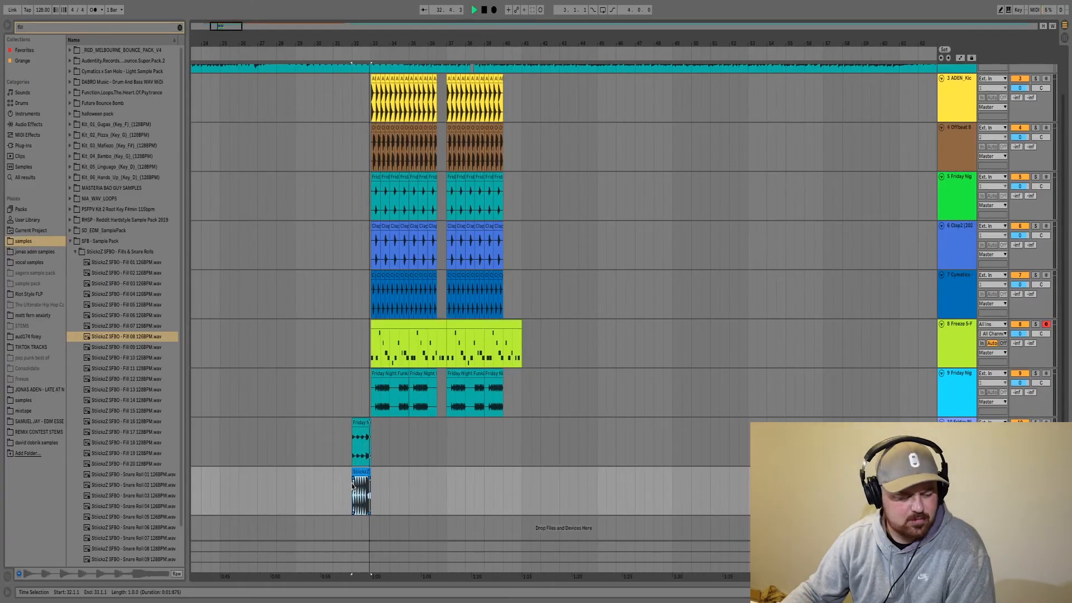
click(351, 382)
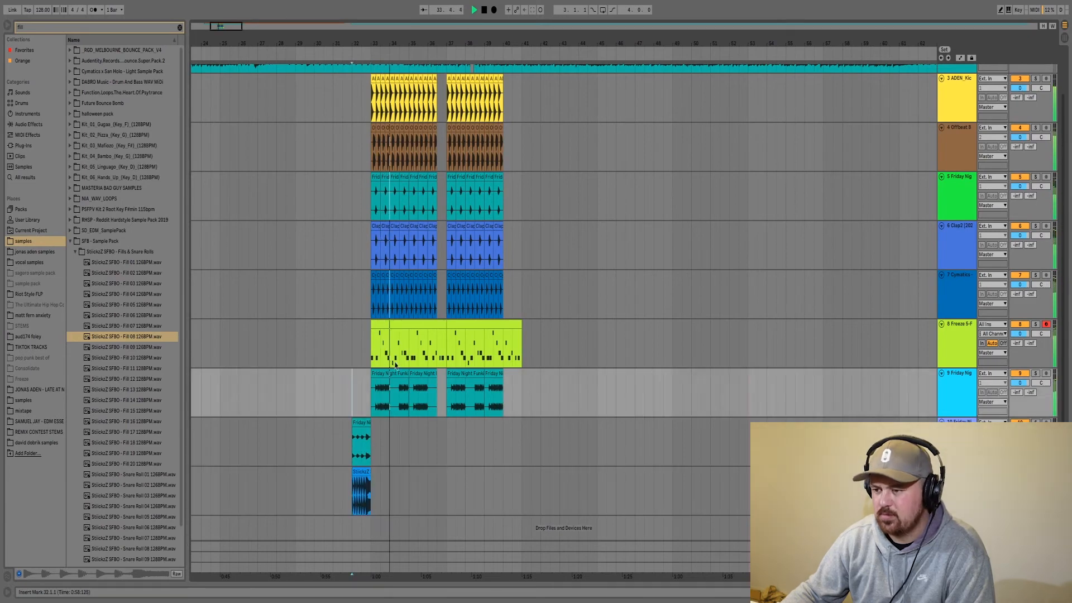
- Clear the browser search and add EQ Eight to kick track 3 with a steep low cut at 30 Hz on its first band
double_click(965, 86)
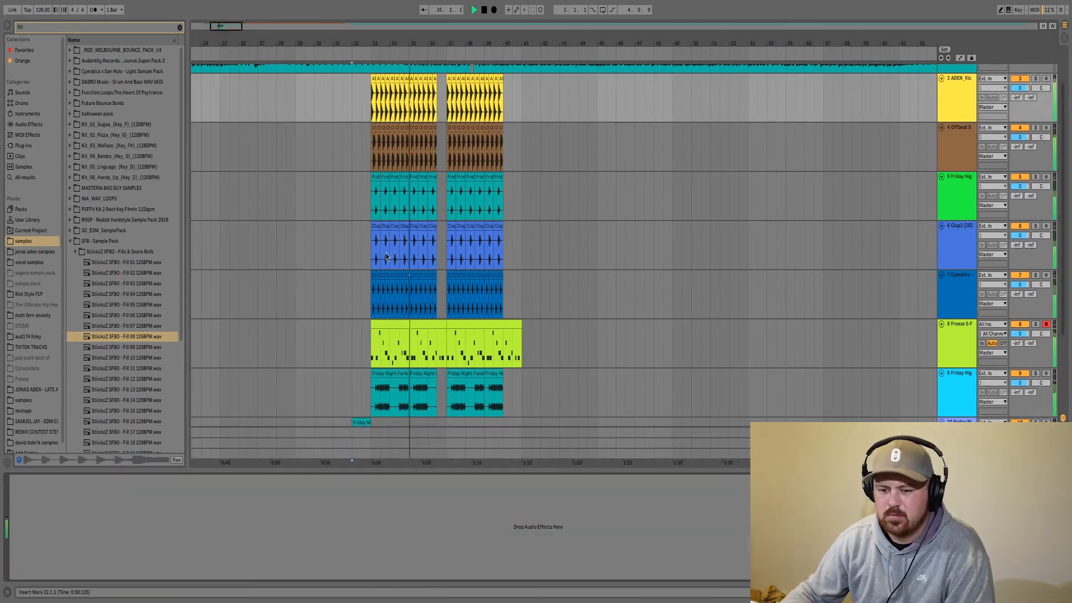
click(21, 125)
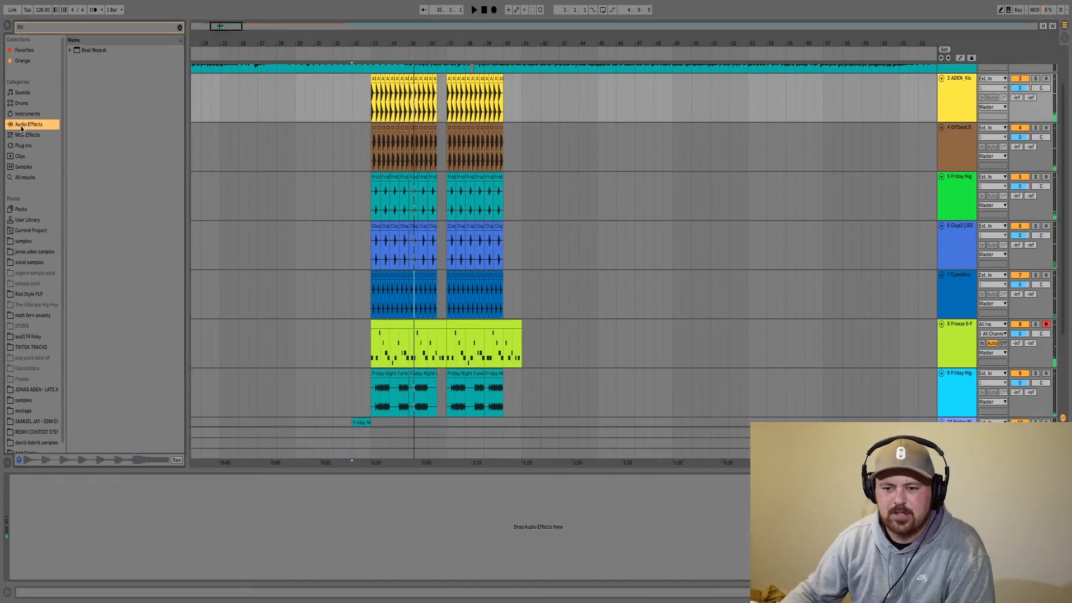
click(179, 28)
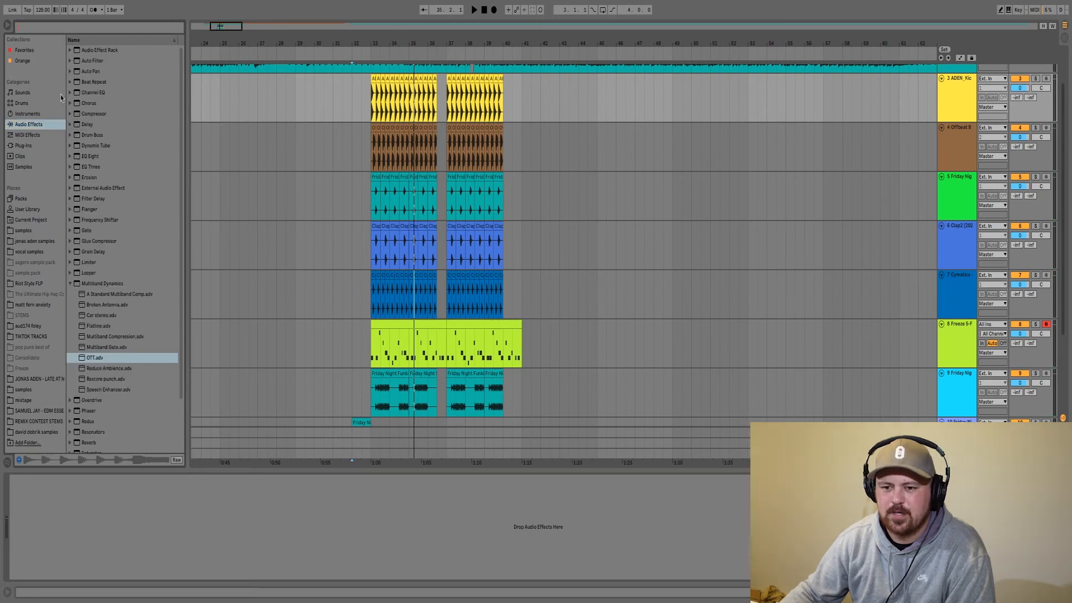
double_click(90, 156)
click(46, 565)
click(21, 509)
key(space)
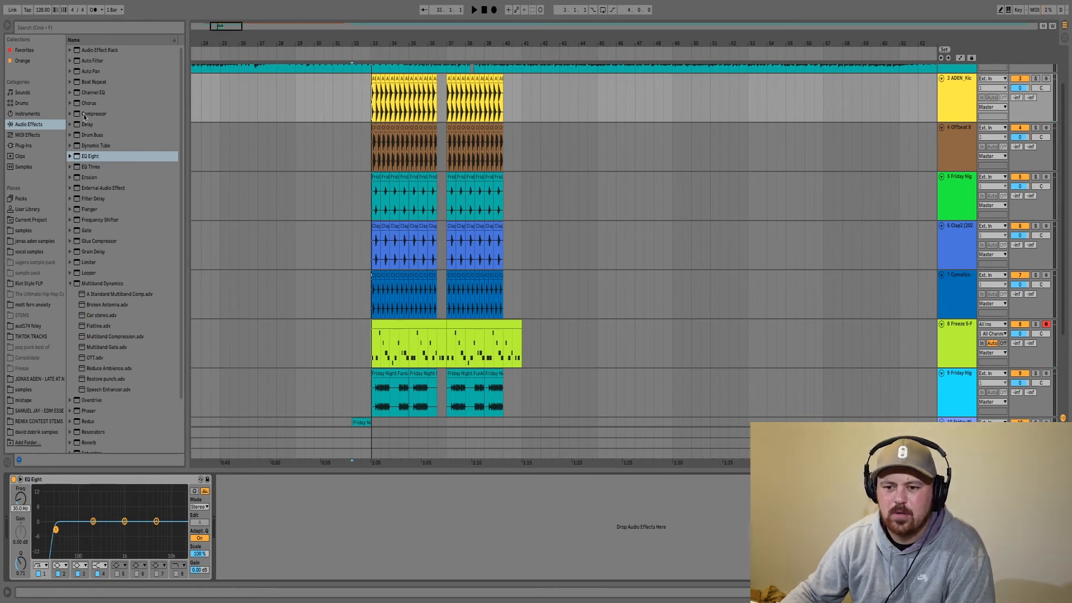
- Collapse the MeldaProduction plug-in folder, add the DC1A3 compressor to kick track 3 and adjust its dial
click(24, 147)
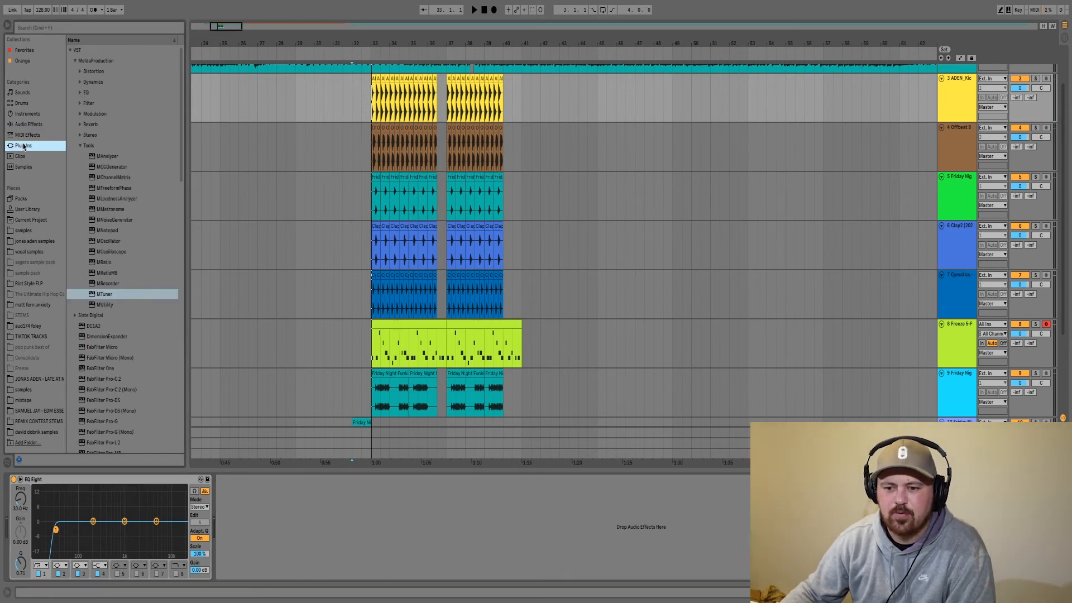
click(73, 50)
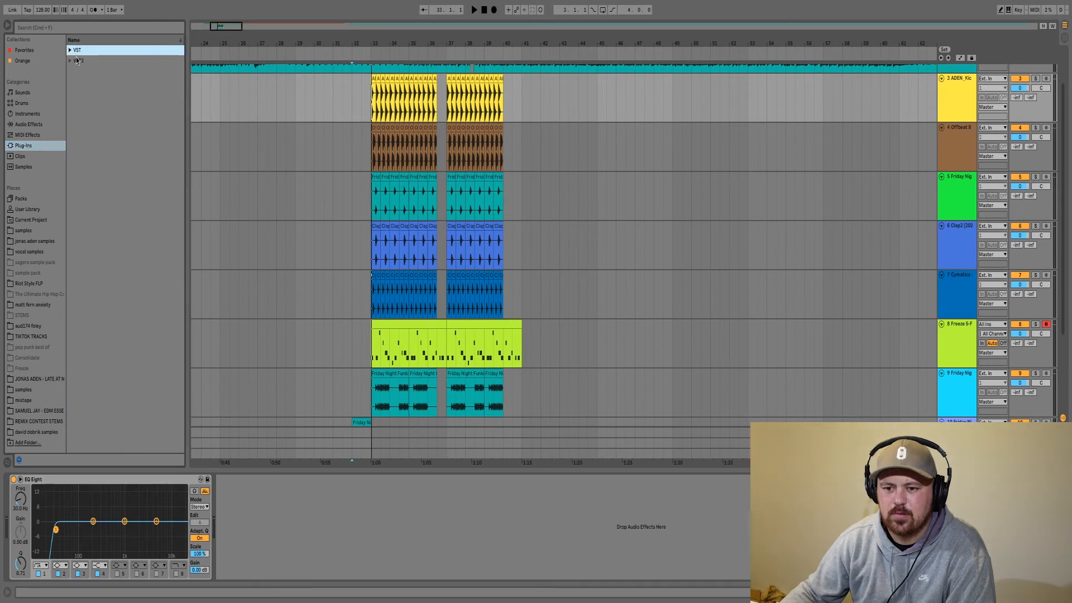
click(74, 61)
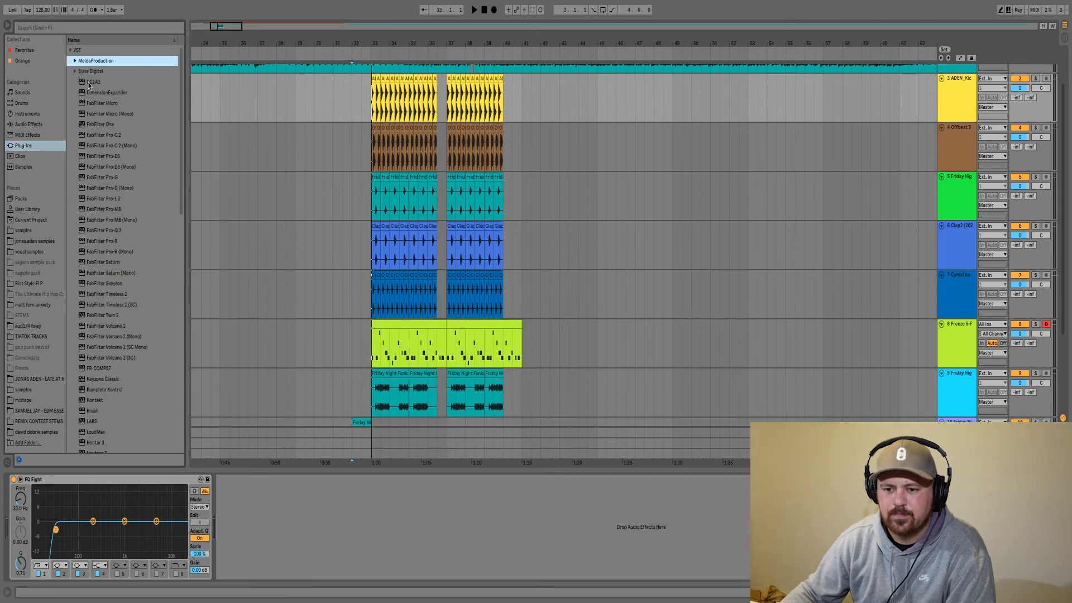
double_click(89, 83)
drag(206, 205, 202, 237)
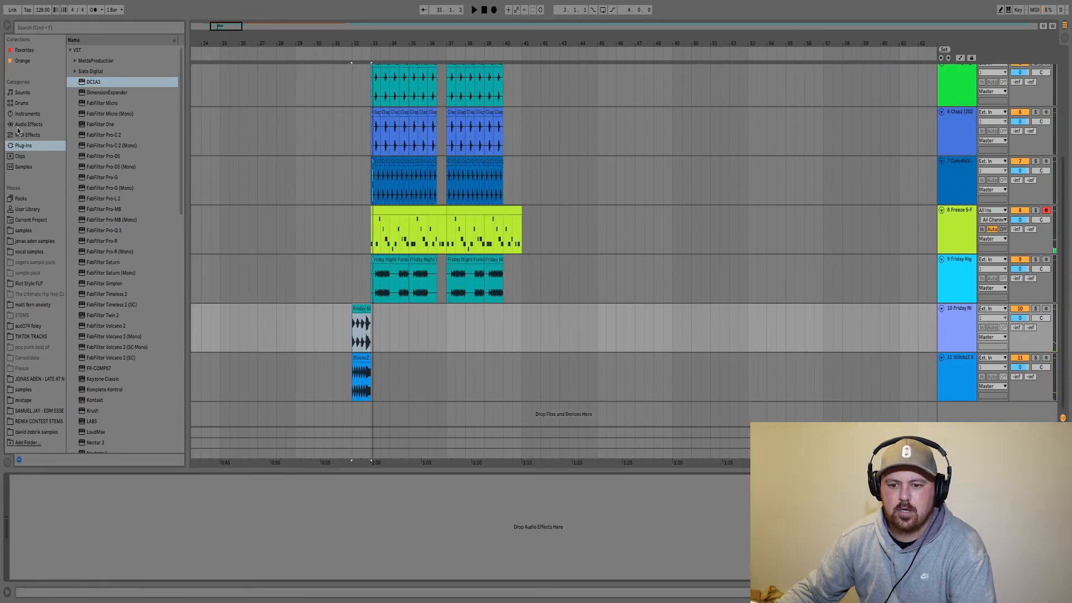
- Add the Reverb audio effect to track 10, which holds the song slice at bar 32
click(19, 124)
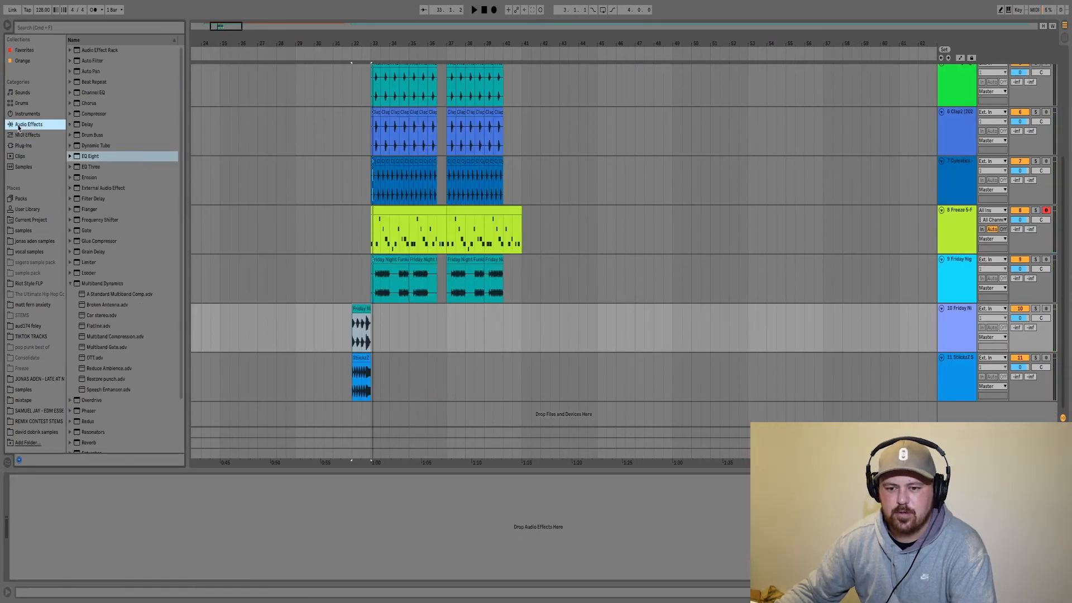
scroll(134, 307, down, 3)
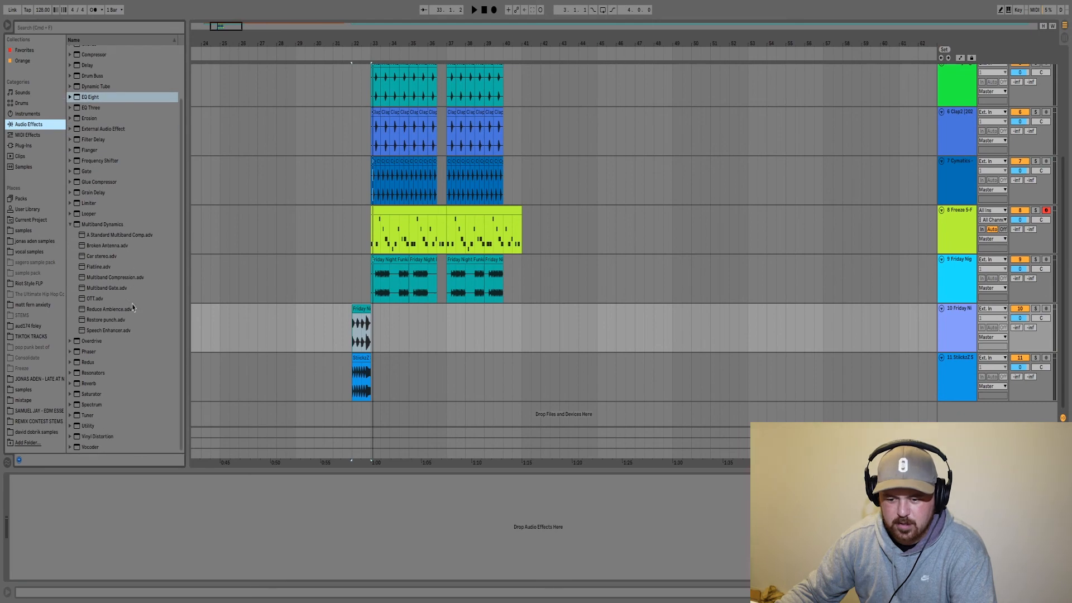
double_click(88, 386)
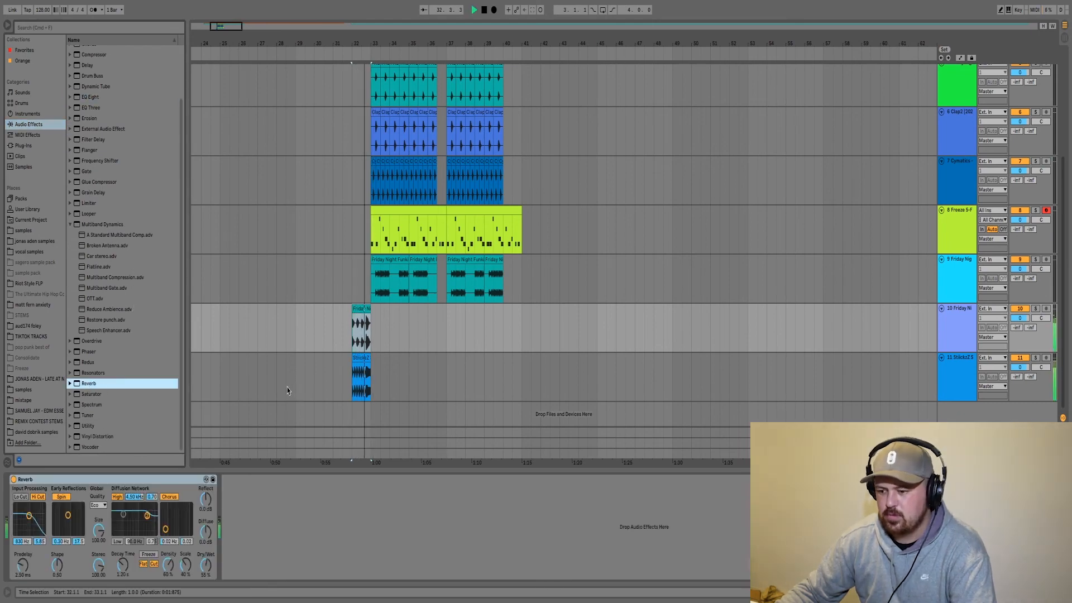